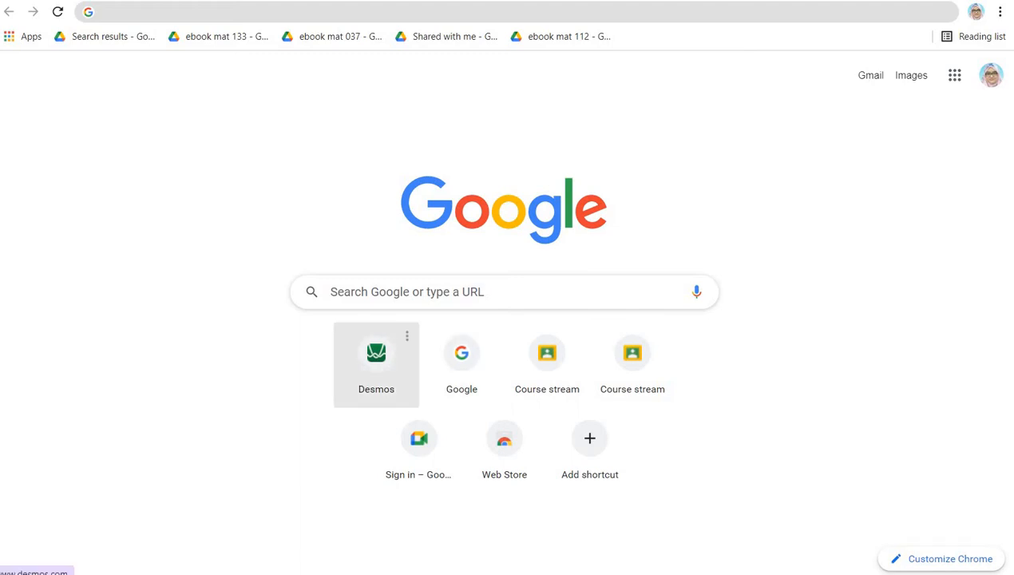
Open the Desmos website and launch its Graphing Calculator.
{"action": "left_click", "coordinate": [376, 367]}
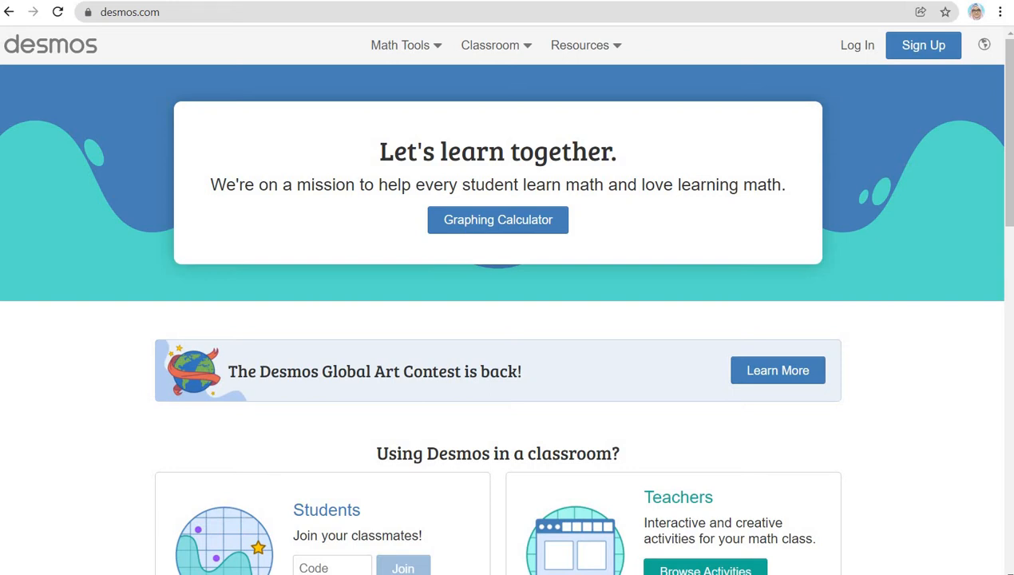
{"action": "left_click", "coordinate": [438, 47]}
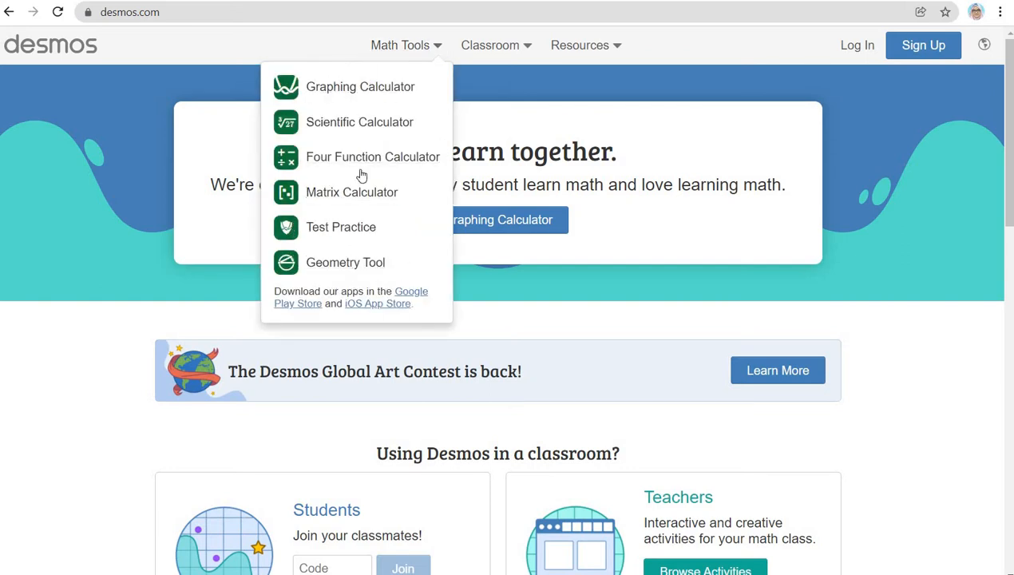
{"action": "left_click", "coordinate": [366, 96]}
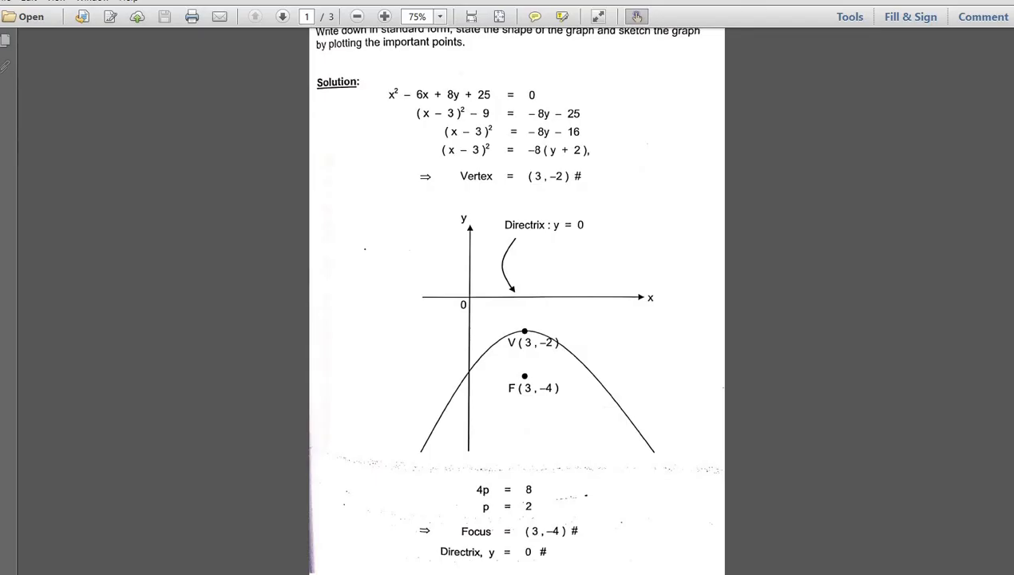
Review the worked parabola example in the PDF, from the given equation through the sketch to the focus and directrix.
{"action": "scroll", "coordinate": [416, 120], "scroll_direction": "up", "scroll_amount": 1}
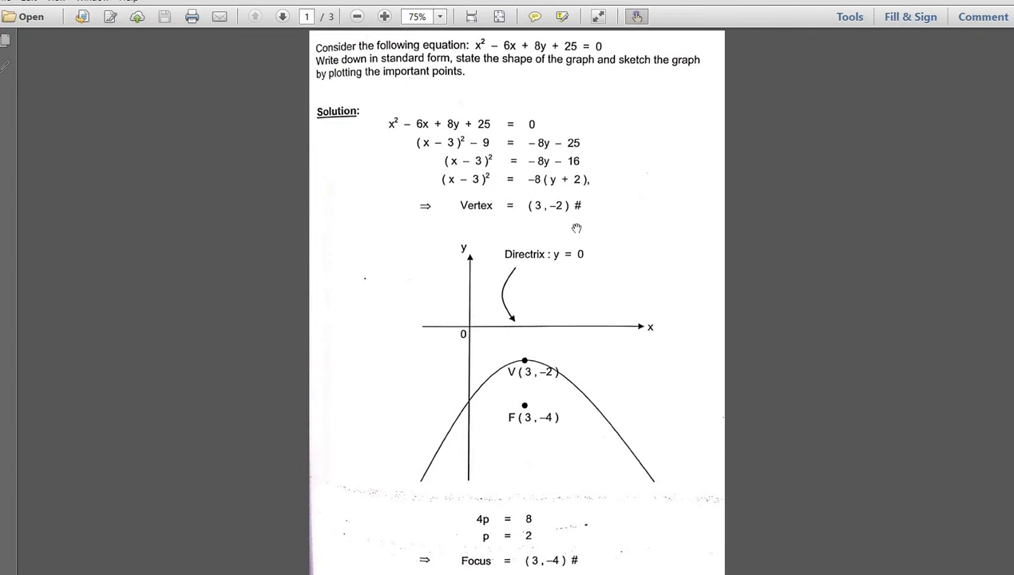
{"action": "scroll", "coordinate": [579, 240], "scroll_direction": "down", "scroll_amount": 3}
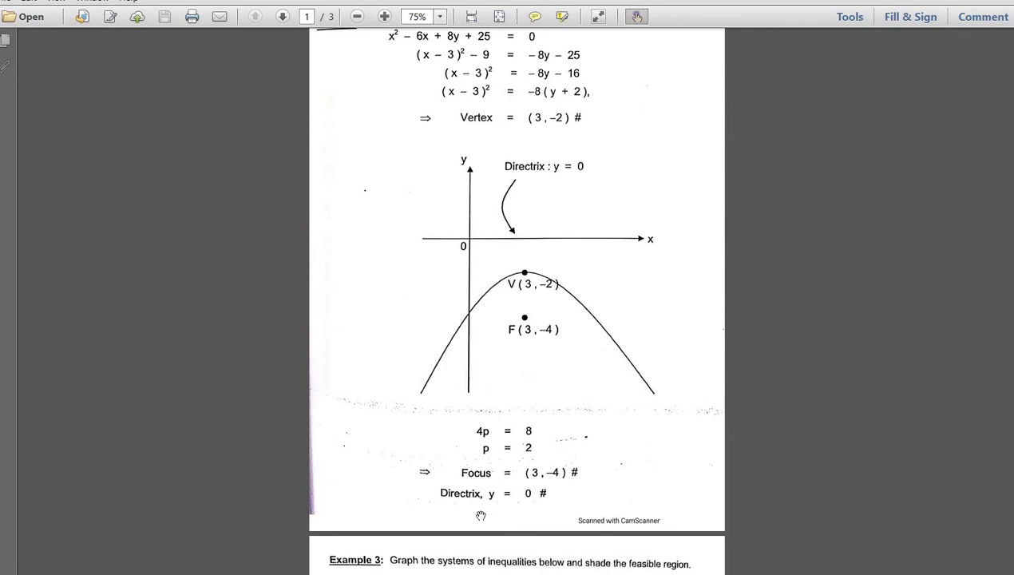
{"action": "scroll", "coordinate": [480, 515], "scroll_direction": "up", "scroll_amount": 1}
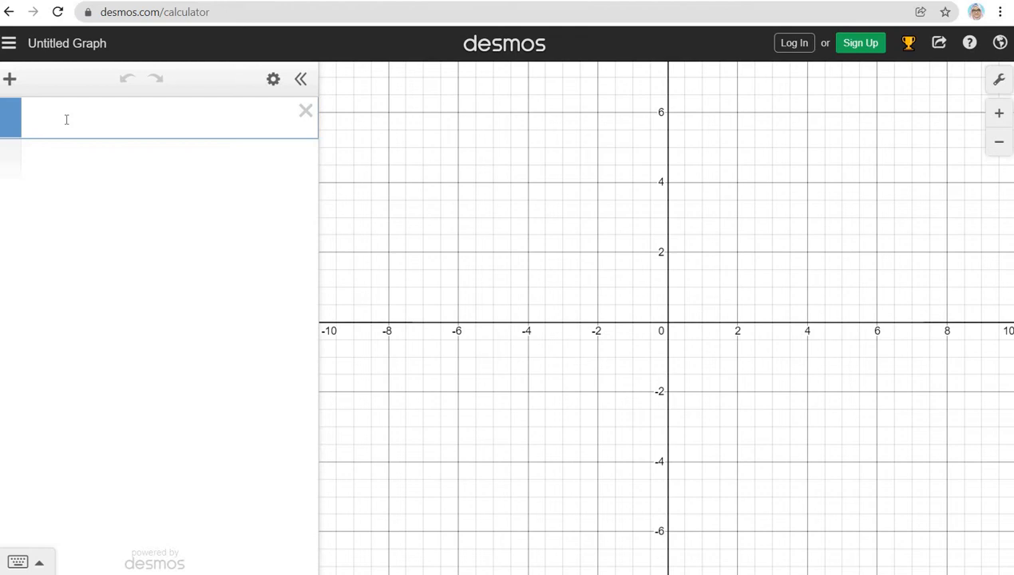
In the Desmos graphing calculator, graph the equation x² − 6x + 8y + 25 = 0 as the first expression.
{"action": "type", "text": "x"}
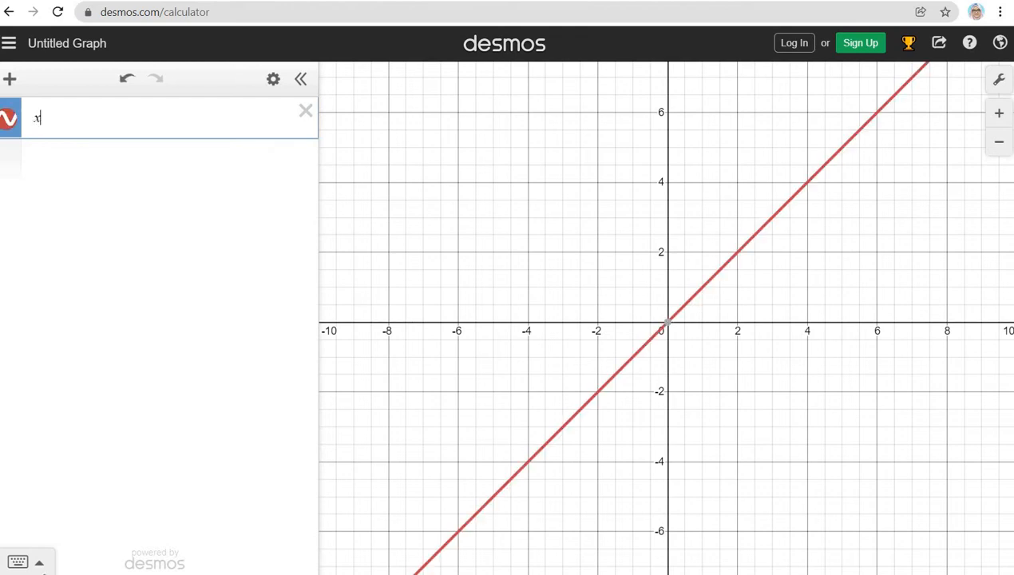
{"action": "left_click", "coordinate": [41, 565]}
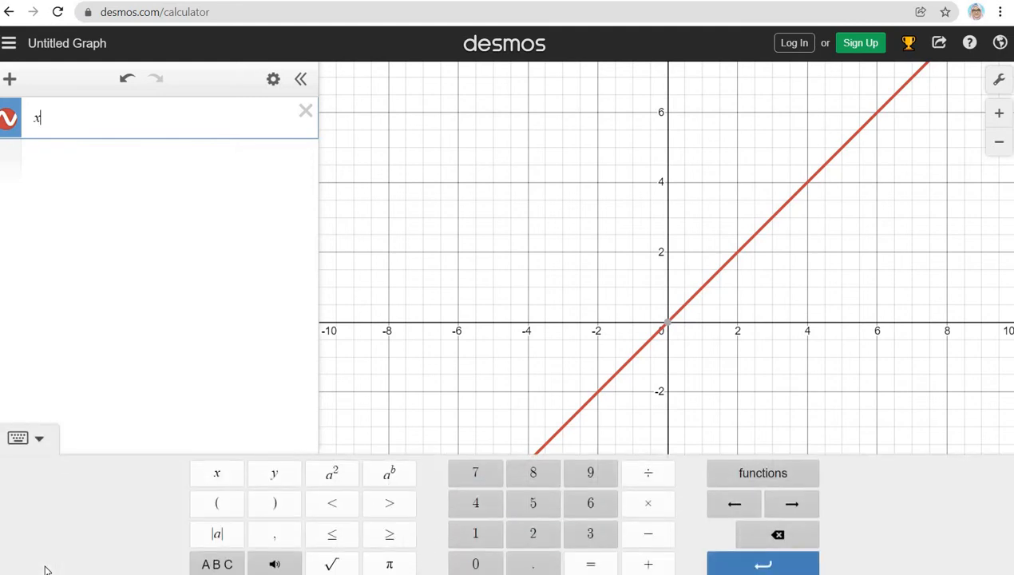
{"action": "left_click", "coordinate": [326, 479]}
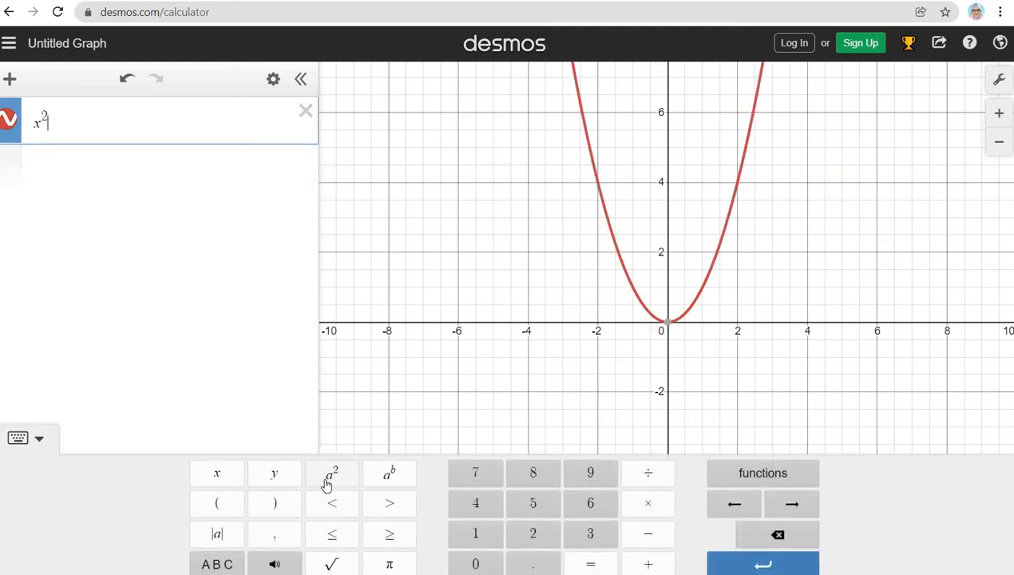
{"action": "type", "text": "-6"}
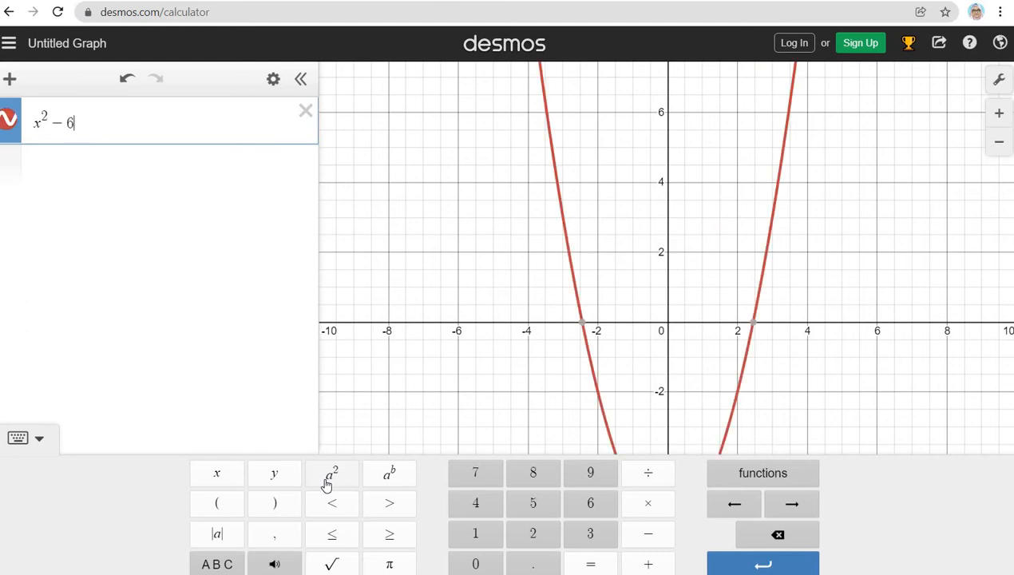
{"action": "type", "text": "x+"}
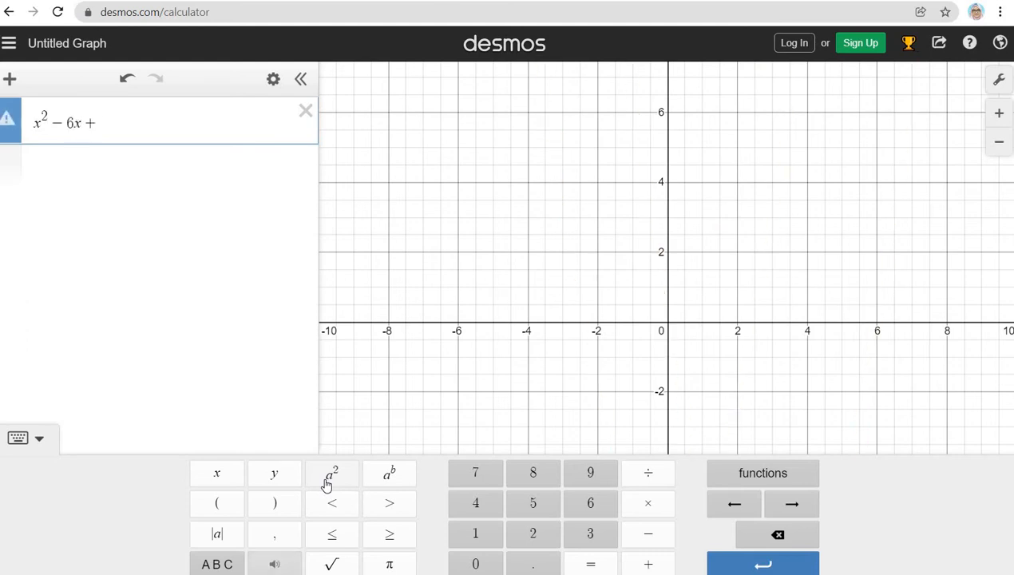
{"action": "type", "text": "8y"}
{"action": "left_click", "coordinate": [649, 563]}
{"action": "left_click", "coordinate": [529, 530]}
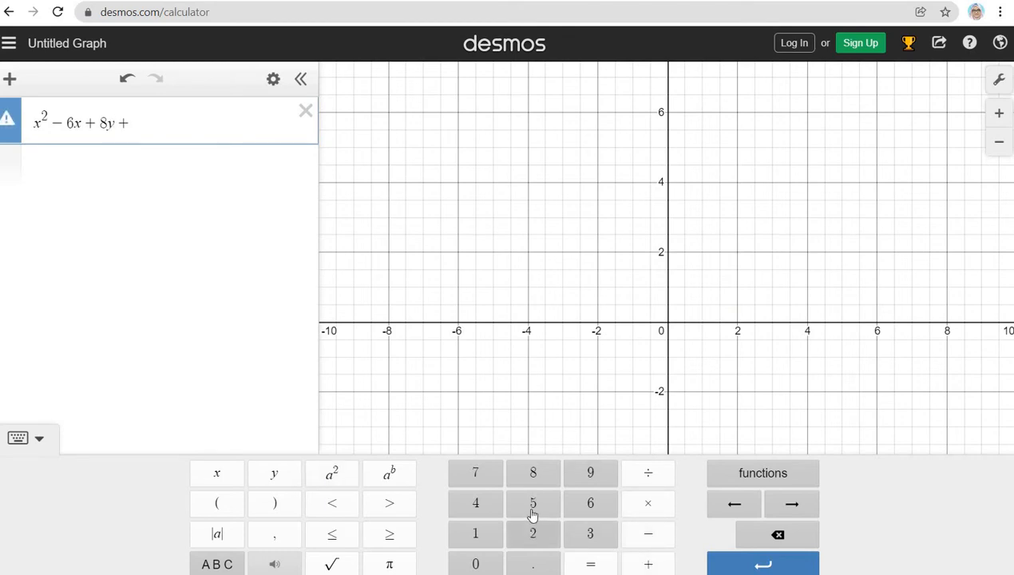
{"action": "left_click", "coordinate": [533, 506]}
{"action": "left_click", "coordinate": [590, 563]}
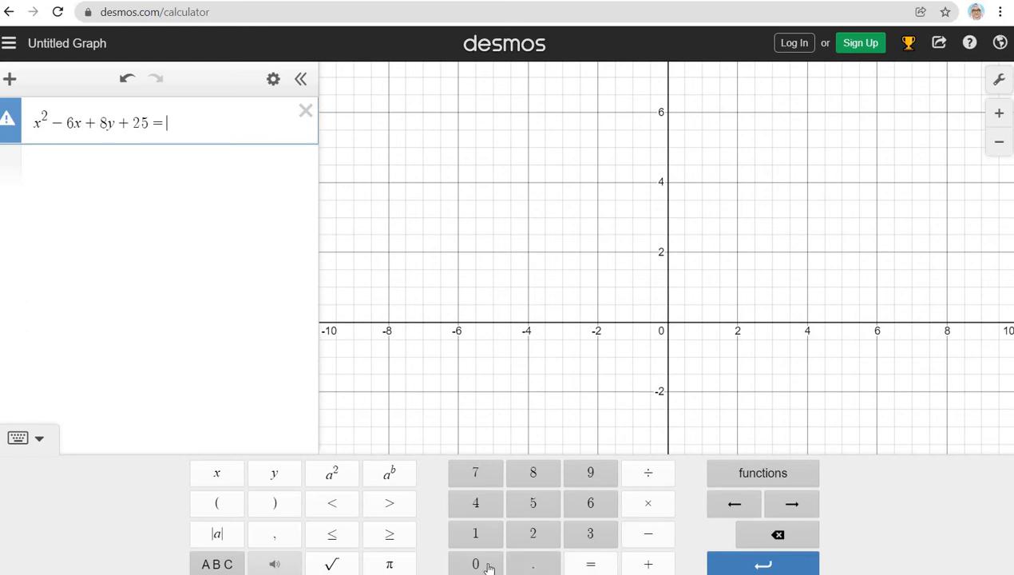
{"action": "left_click", "coordinate": [475, 563]}
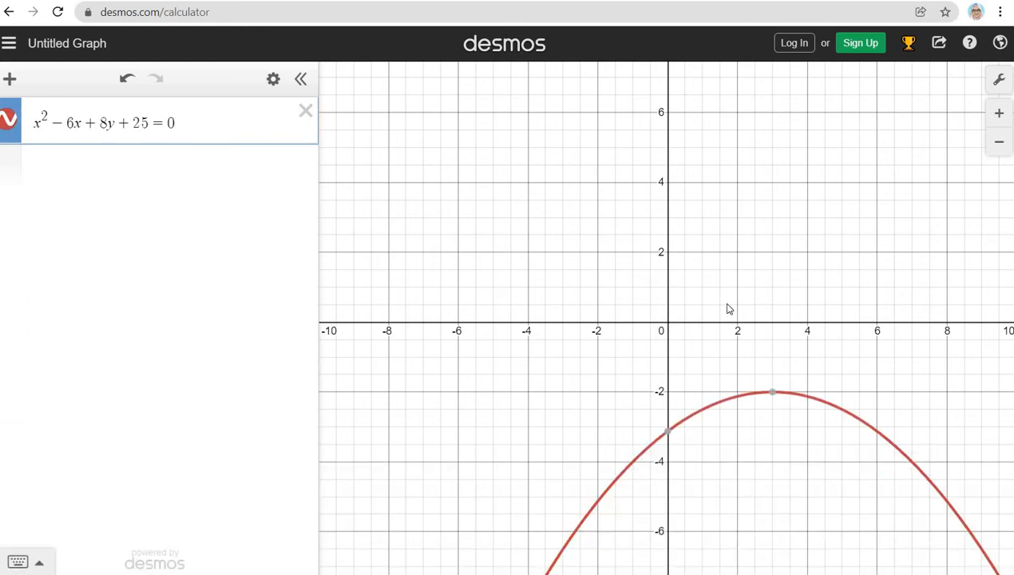
Set the step of both the x-axis and the y-axis to 1 in the graph settings.
{"action": "left_click_drag", "start_coordinate": [802, 432], "coordinate": [740, 268]}
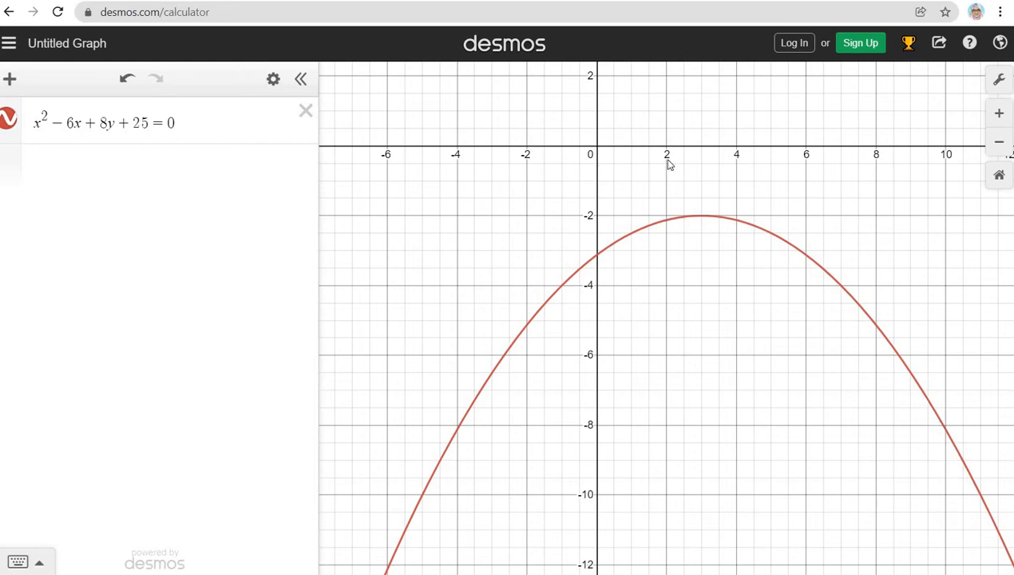
{"action": "left_click", "coordinate": [999, 83]}
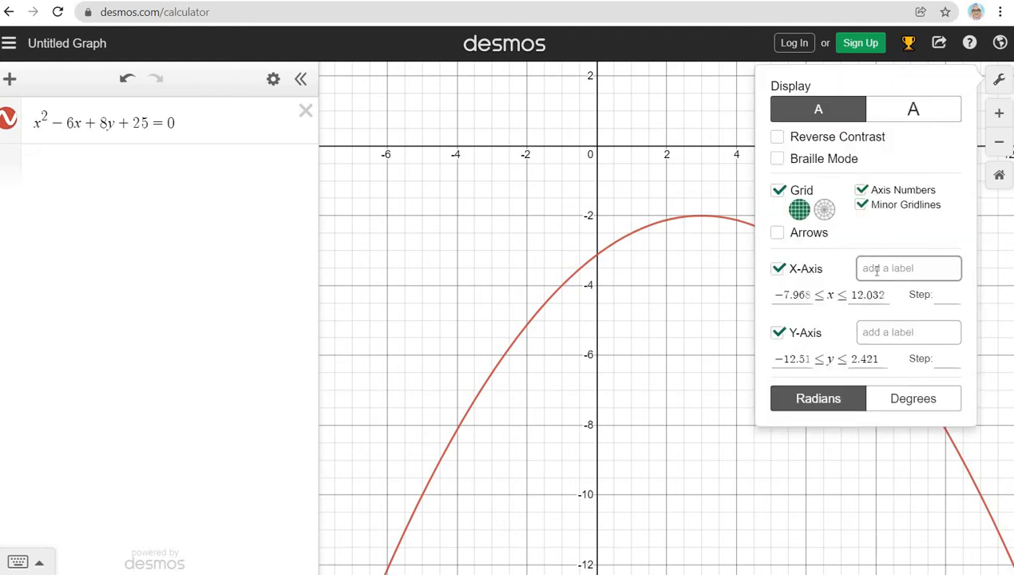
{"action": "left_click", "coordinate": [942, 302]}
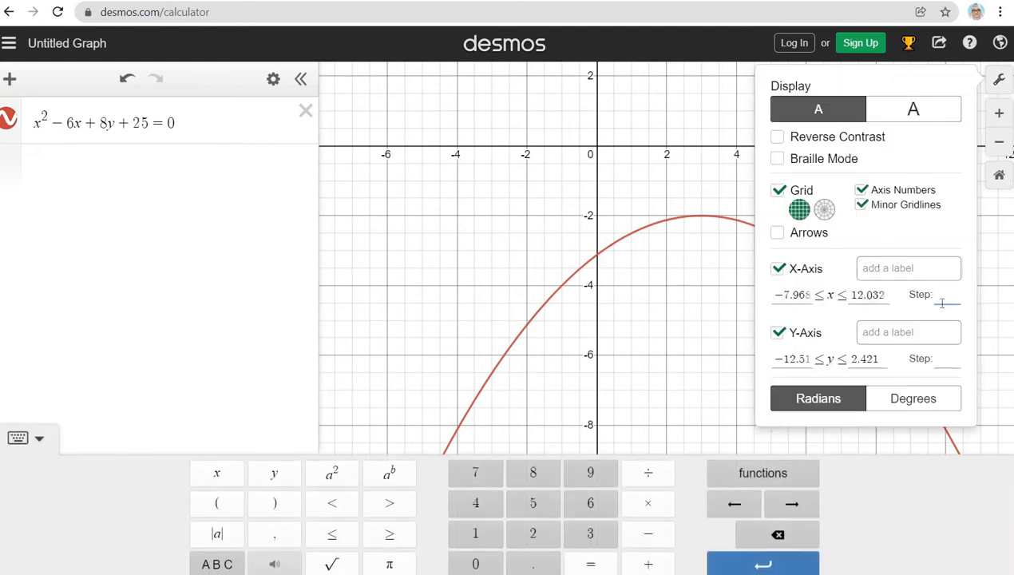
{"action": "type", "text": "2"}
{"action": "left_click", "coordinate": [949, 359]}
{"action": "type", "text": "2"}
{"action": "left_click", "coordinate": [948, 294]}
{"action": "key", "text": "BackSpace"}
{"action": "type", "text": "1"}
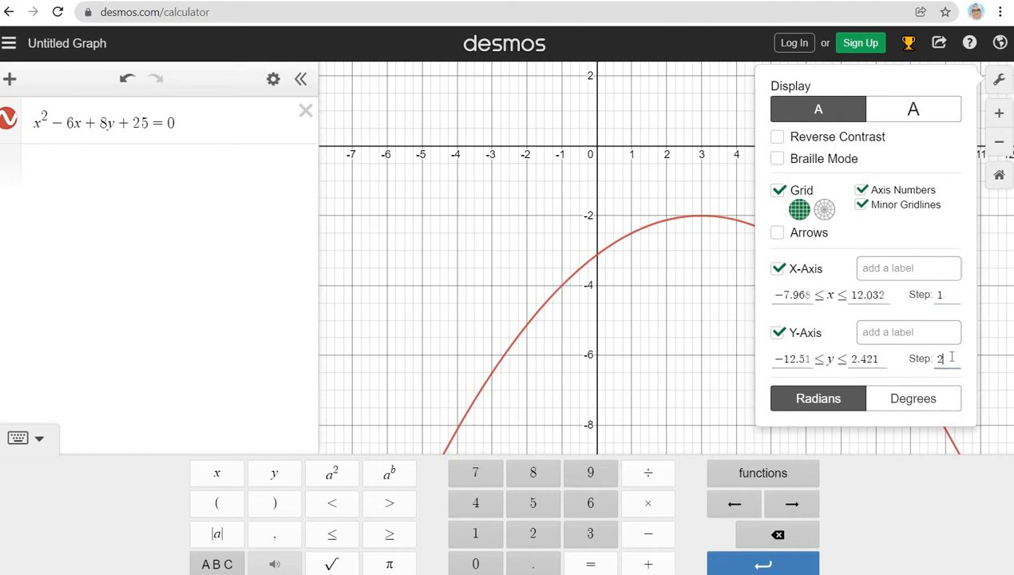
{"action": "key", "text": "BackSpace"}
{"action": "type", "text": "1"}
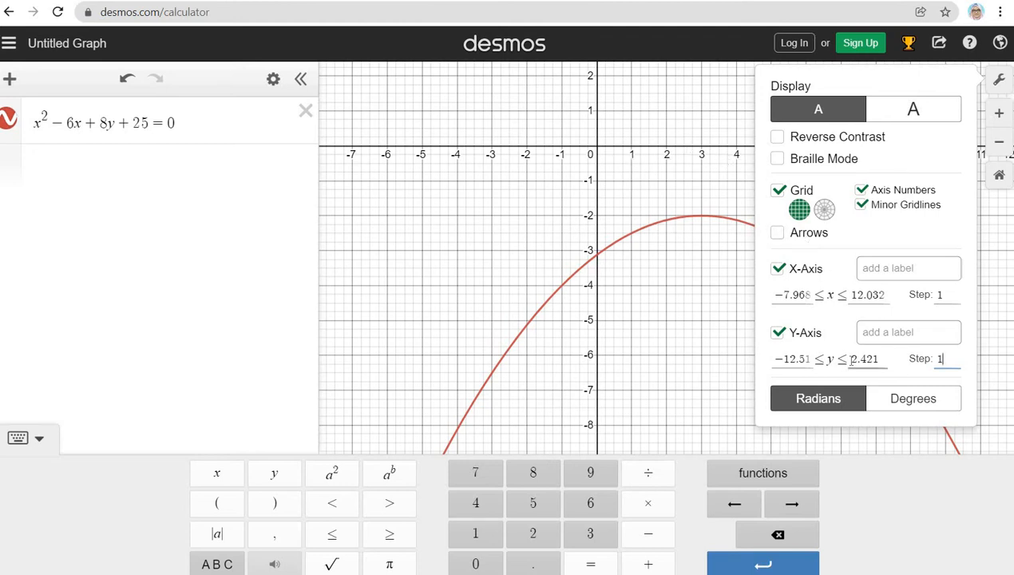
Set both the y-axis and the x-axis range from −10 to 10 and close the graph settings.
{"action": "left_click_drag", "start_coordinate": [850, 360], "coordinate": [884, 359]}
{"action": "type", "text": "10"}
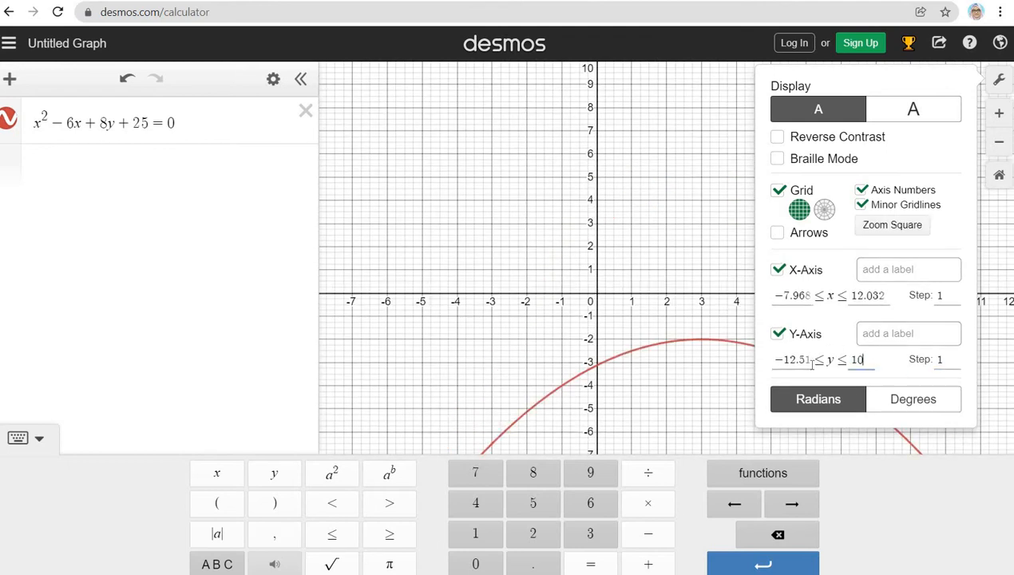
{"action": "mouse_move", "coordinate": [806, 360]}
{"action": "left_mouse_down"}
{"action": "mouse_move", "coordinate": [777, 357]}
{"action": "mouse_move", "coordinate": [809, 359]}
{"action": "left_mouse_up"}
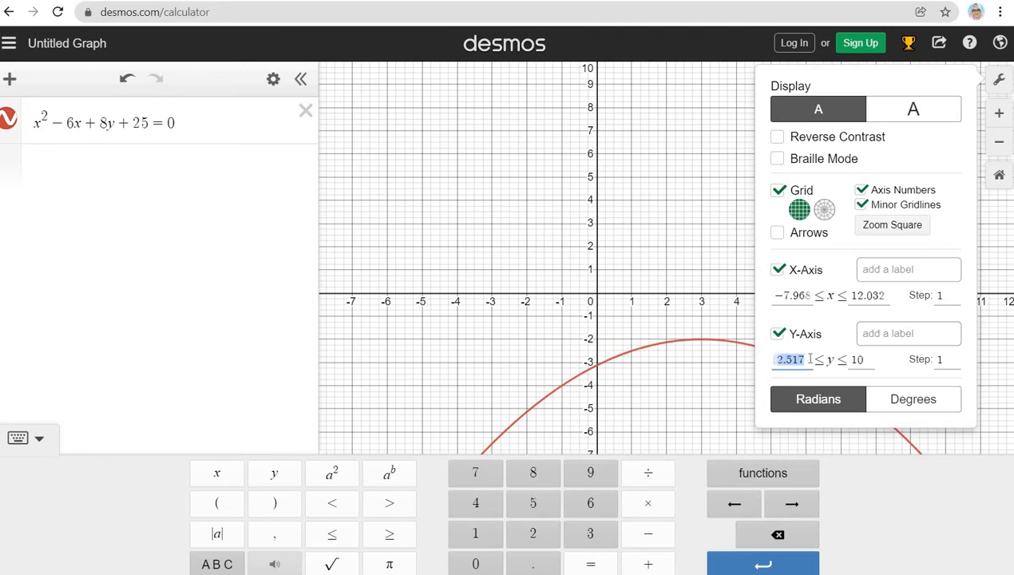
{"action": "type", "text": "-10"}
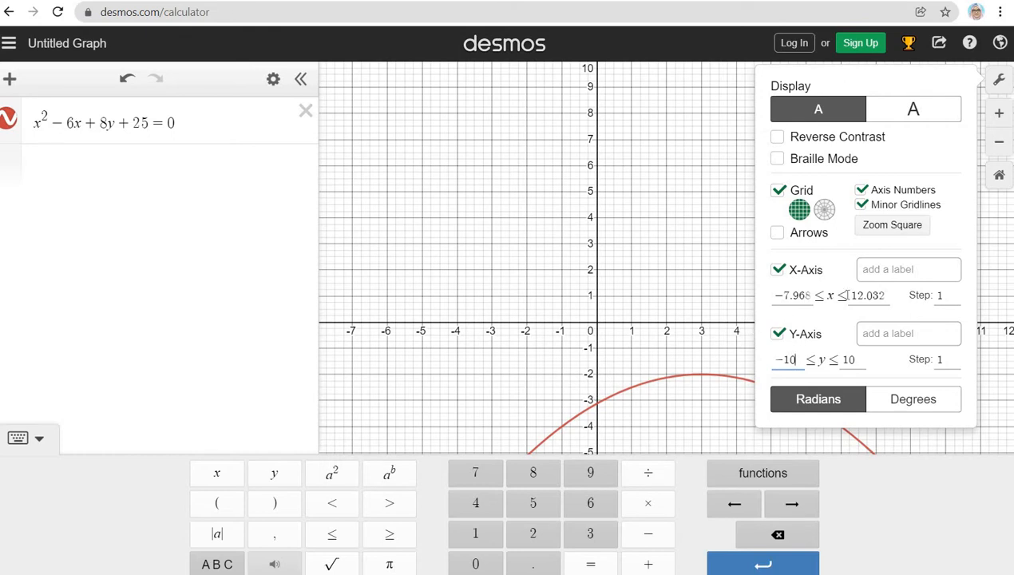
{"action": "left_click_drag", "start_coordinate": [849, 295], "coordinate": [884, 299]}
{"action": "type", "text": "10"}
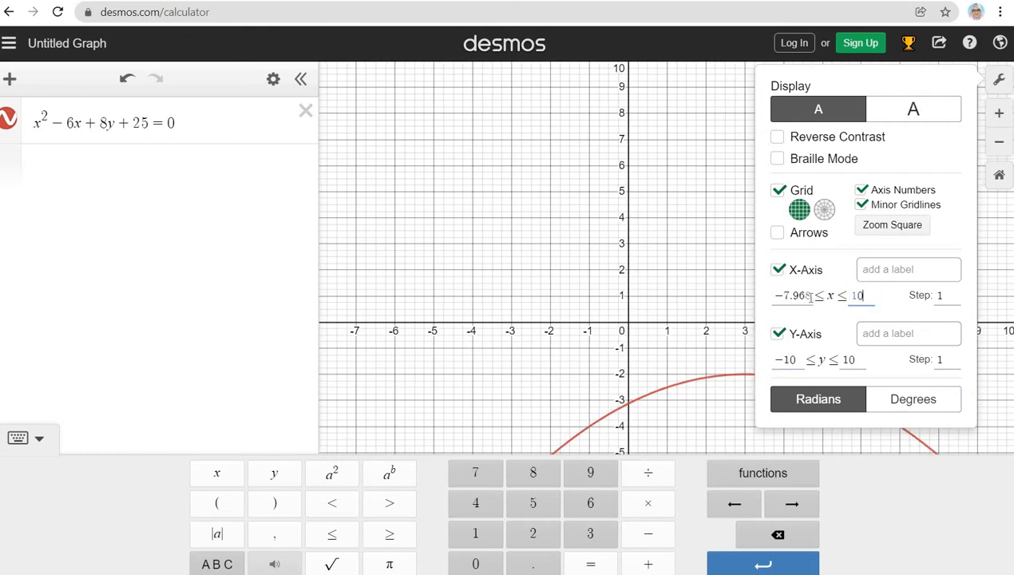
{"action": "left_click_drag", "start_coordinate": [808, 296], "coordinate": [771, 296]}
{"action": "type", "text": "-1"}
{"action": "type", "text": "0"}
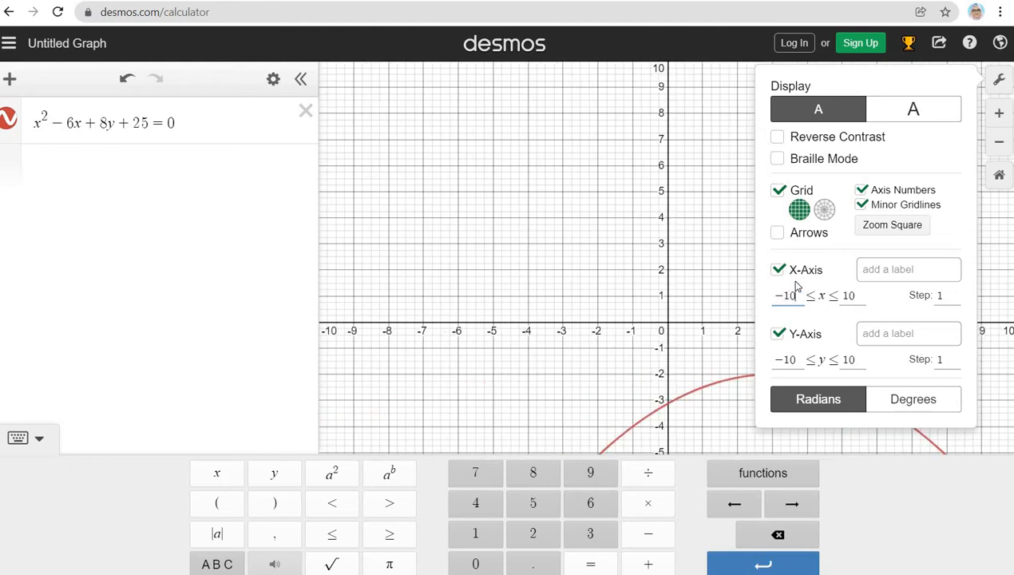
{"action": "left_click", "coordinate": [999, 82]}
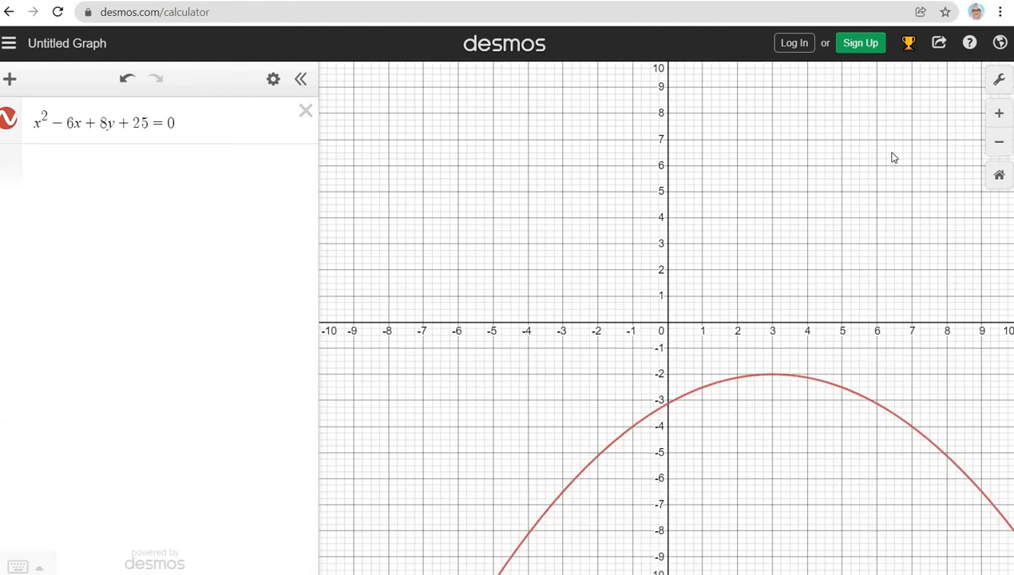
Set the y-axis range from −5 to 5 in the graph settings and close them.
{"action": "scroll", "coordinate": [889, 158], "scroll_direction": "down", "scroll_amount": 1}
{"action": "left_click_drag", "start_coordinate": [925, 319], "coordinate": [798, 190]}
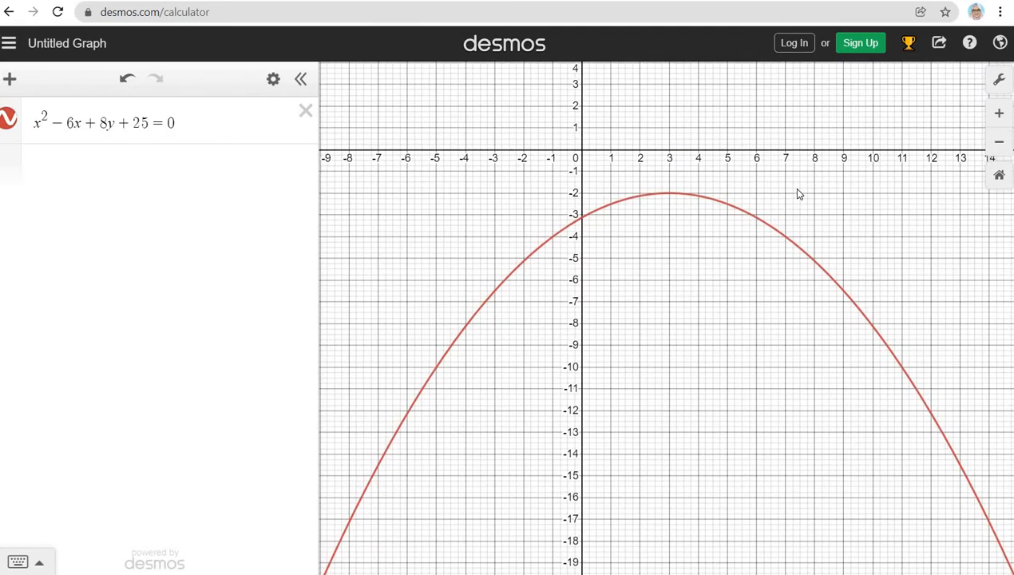
{"action": "left_click", "coordinate": [998, 80]}
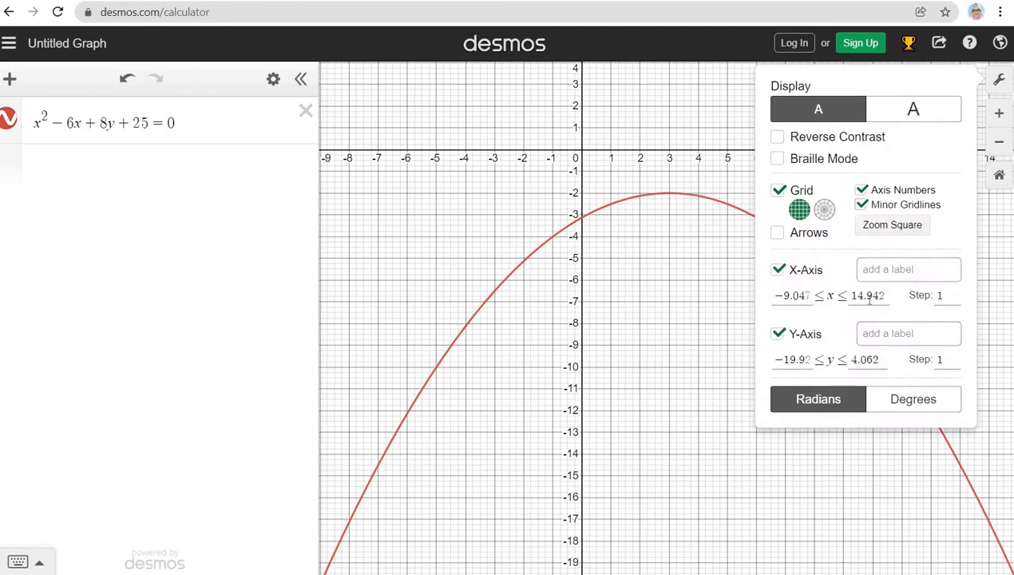
{"action": "left_click", "coordinate": [855, 358]}
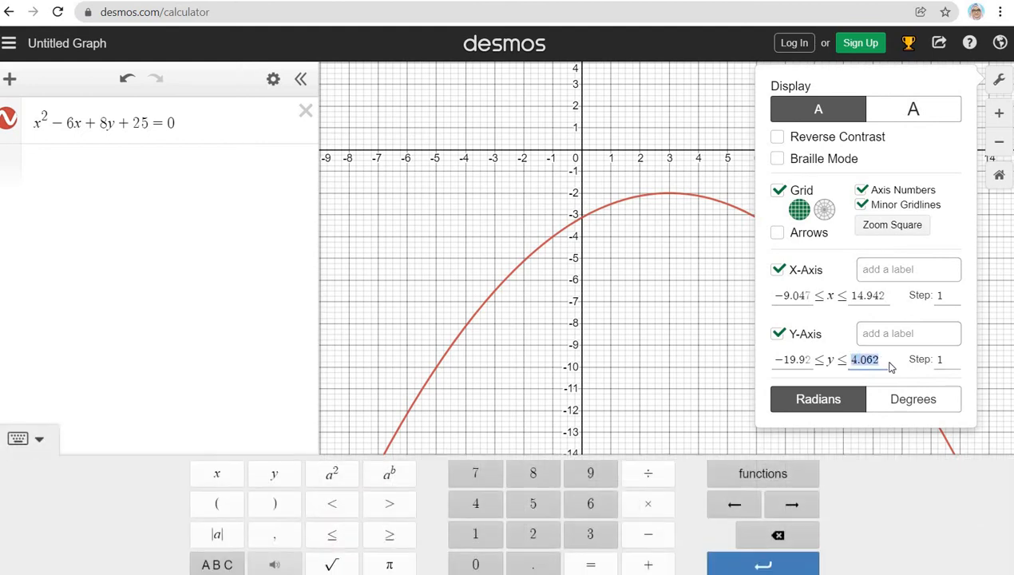
{"action": "type", "text": "5"}
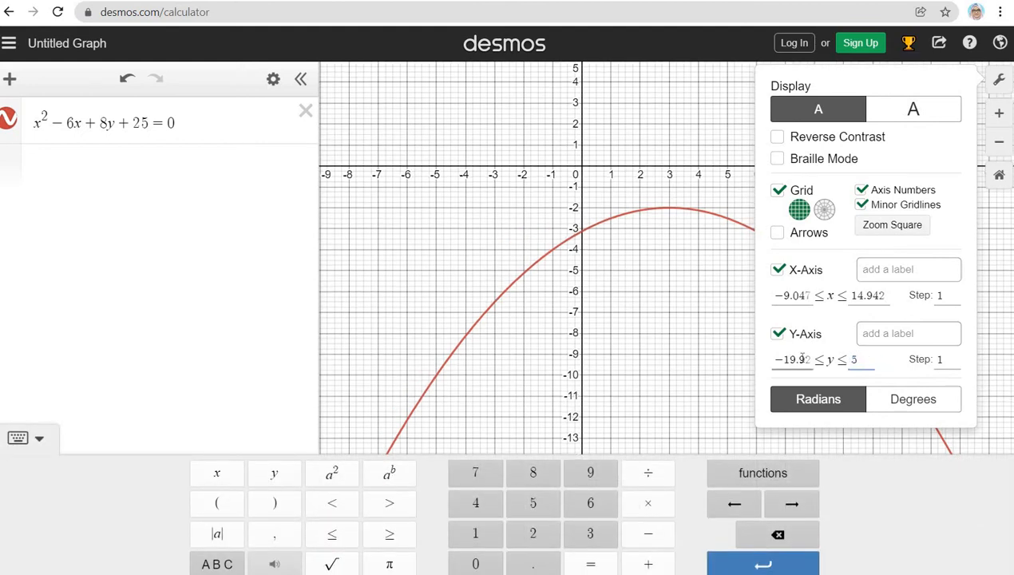
{"action": "left_click", "coordinate": [809, 359]}
{"action": "left_click_drag", "start_coordinate": [807, 362], "coordinate": [784, 360]}
{"action": "type", "text": "5"}
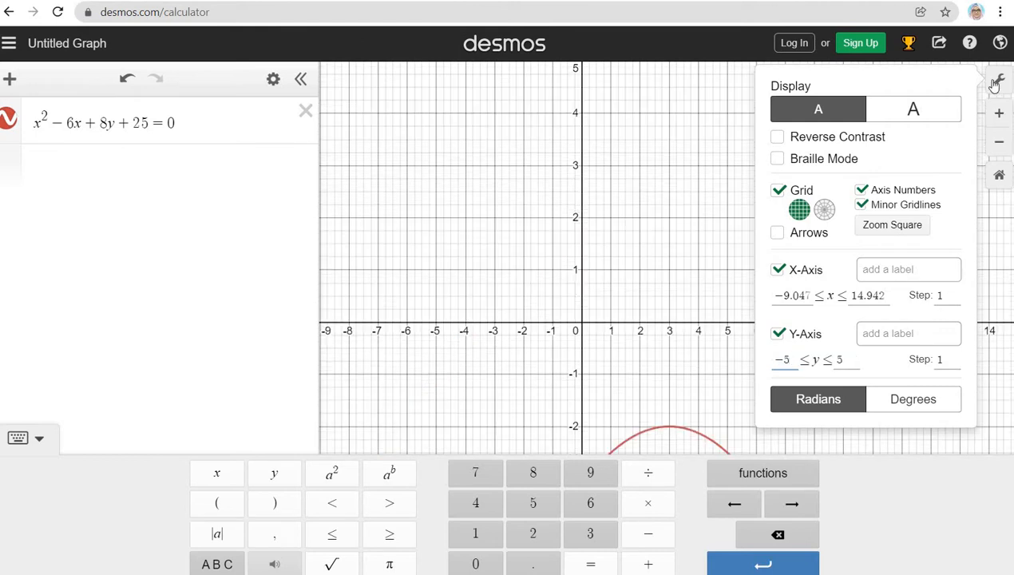
{"action": "left_click", "coordinate": [997, 79]}
Return to the Desmos calculator from the PDF and plot the vertex (3, −2) as a second expression.
{"action": "left_click_drag", "start_coordinate": [865, 423], "coordinate": [832, 194]}
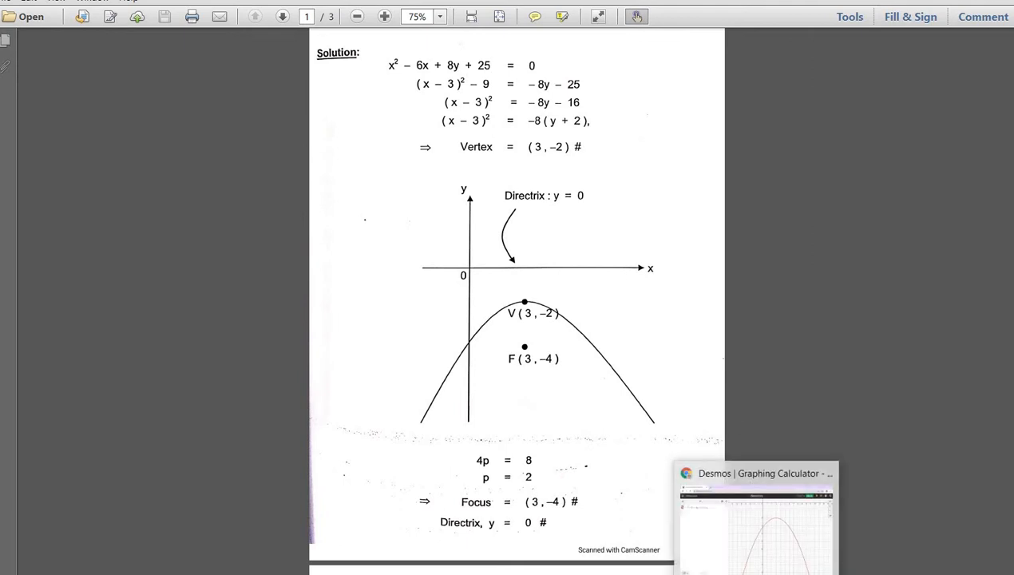
{"action": "left_click", "coordinate": [731, 526]}
{"action": "left_click", "coordinate": [77, 164]}
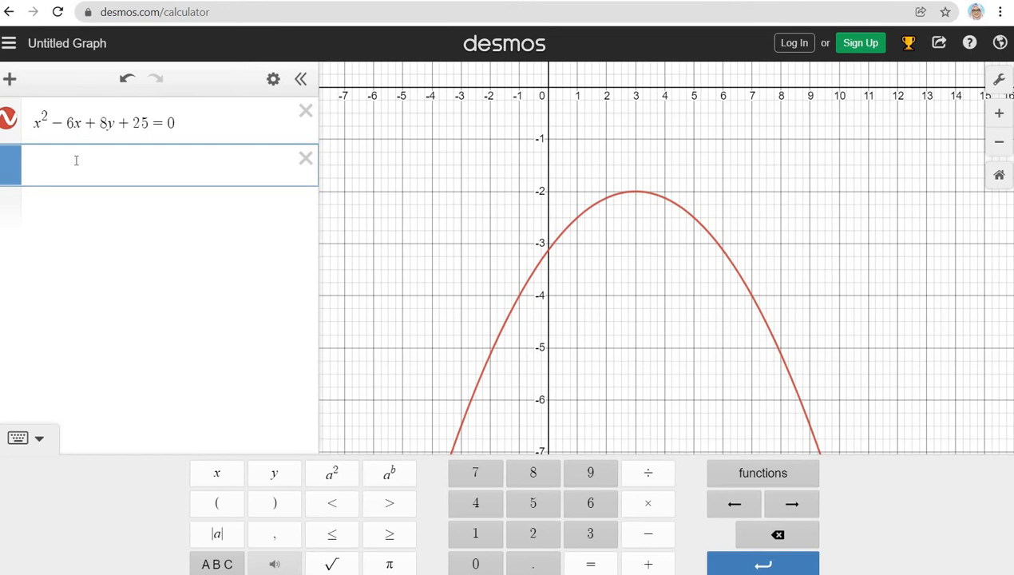
{"action": "type", "text": "("}
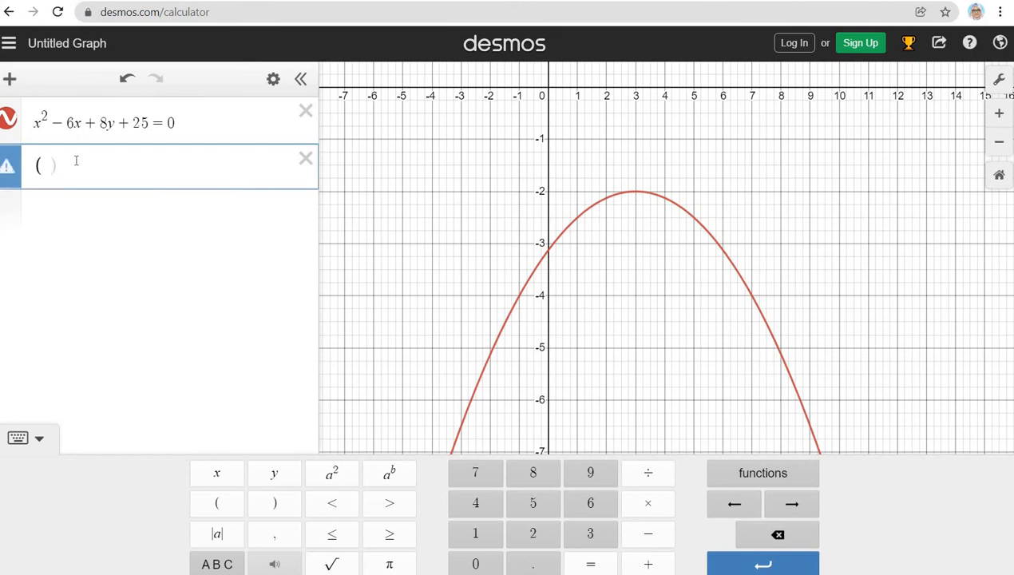
{"action": "type", "text": "3,-2"}
{"action": "key", "text": "Right"}
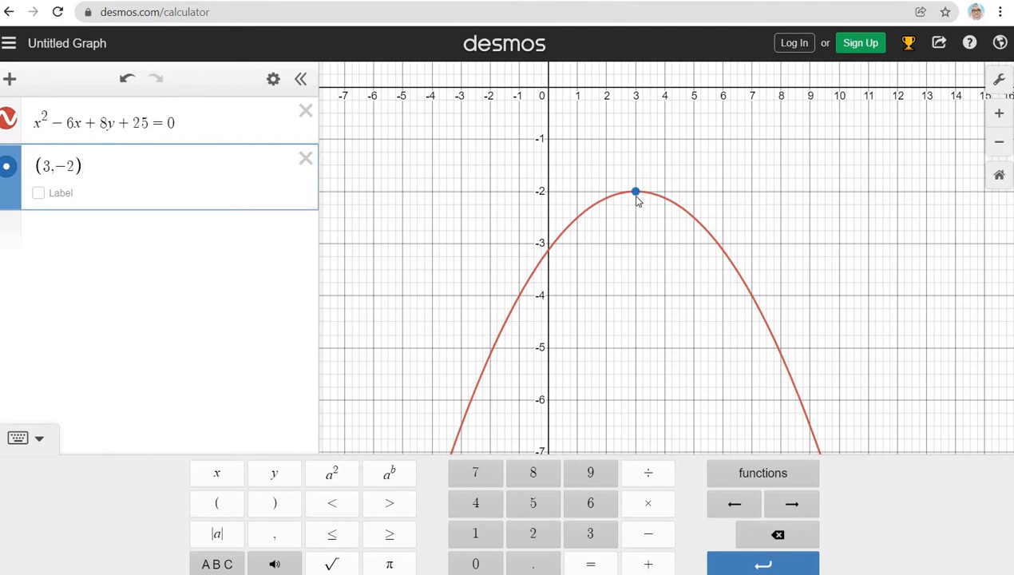
Turn on the label for the point (3, −2) and name it "Vertex".
{"action": "left_click", "coordinate": [40, 193]}
{"action": "left_click", "coordinate": [93, 196]}
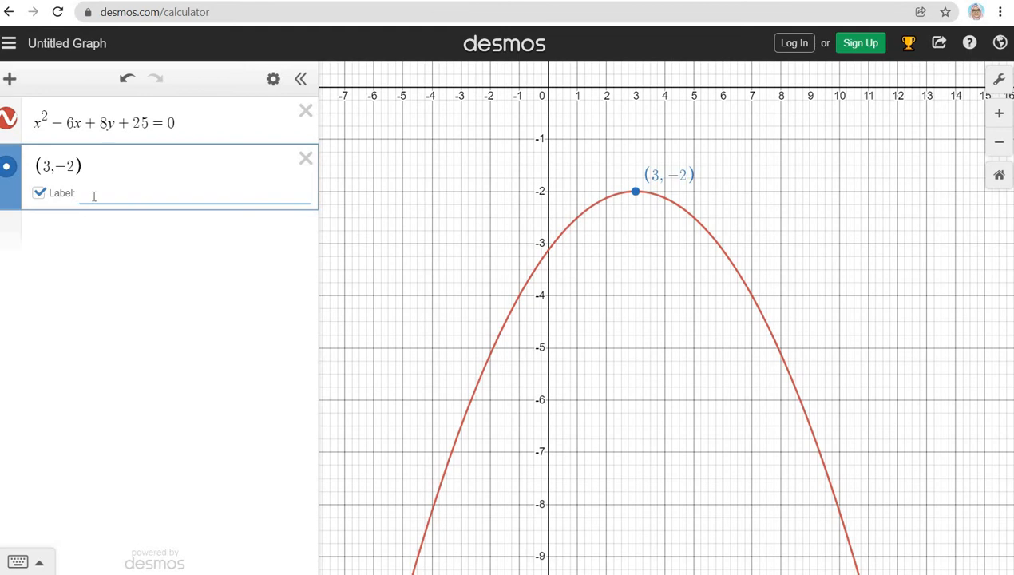
{"action": "type", "text": "Vertex"}
Plot the focus (3, −4) as a new expression below the vertex.
{"action": "key", "text": "alt+Tab"}
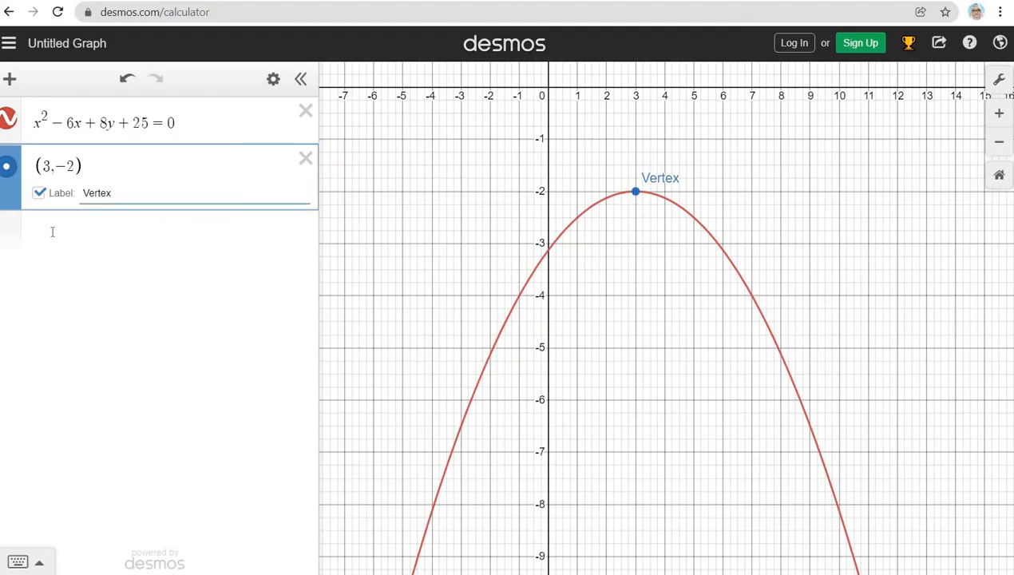
{"action": "left_click", "coordinate": [51, 231]}
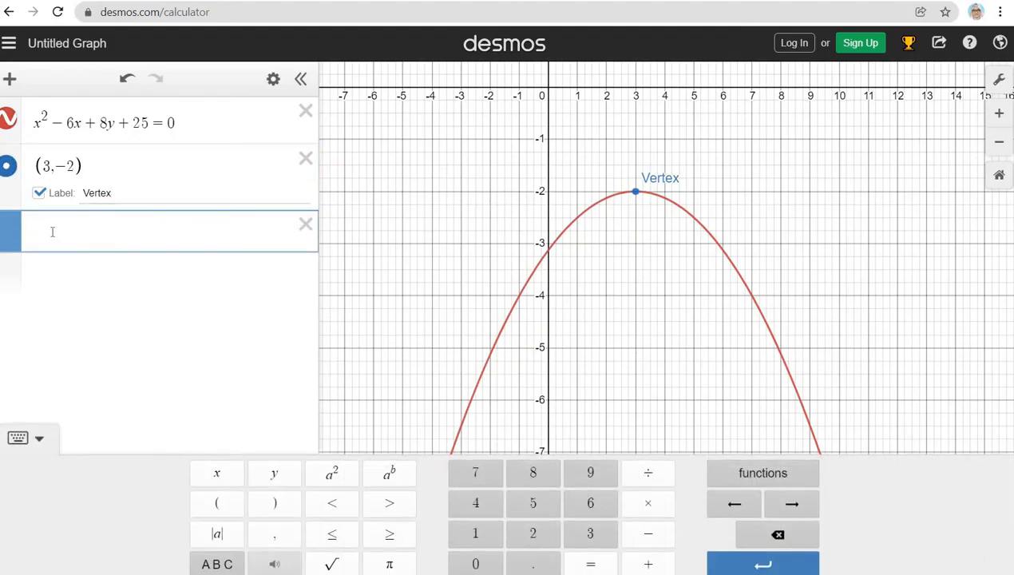
{"action": "type", "text": "(3,-4"}
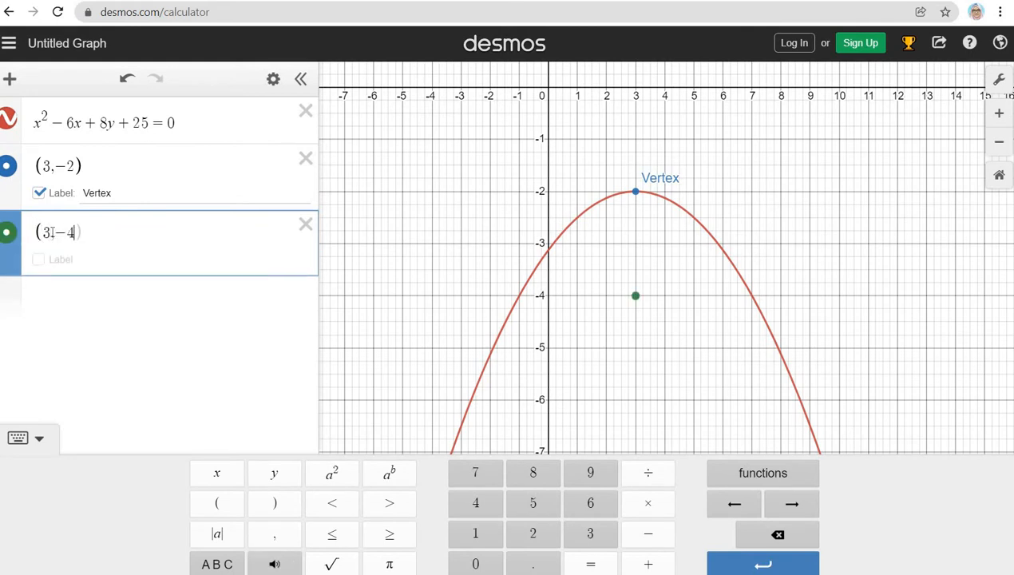
{"action": "key", "text": "Caps_Lock"}
{"action": "type", "text": "0"}
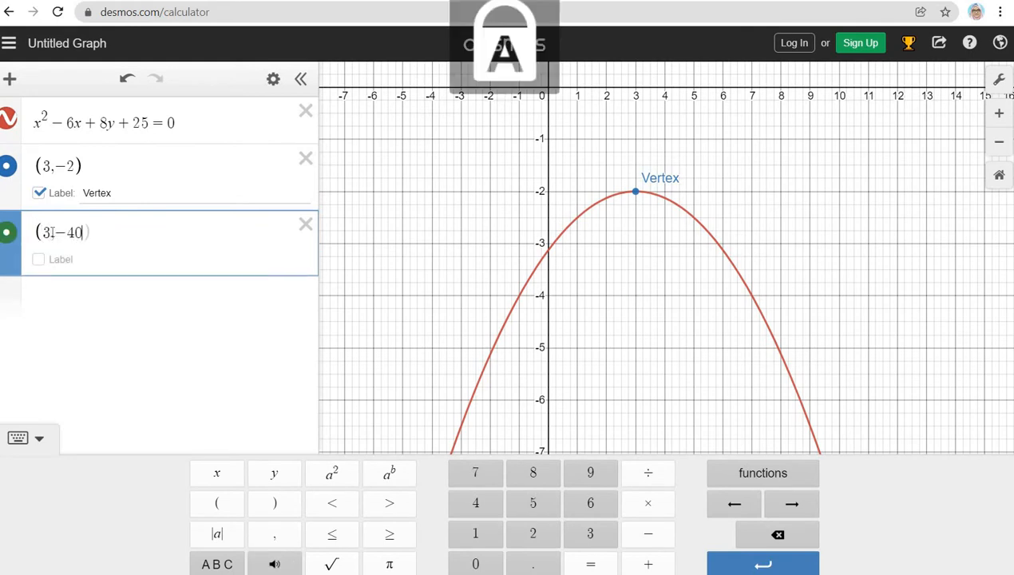
{"action": "key", "text": "BackSpace"}
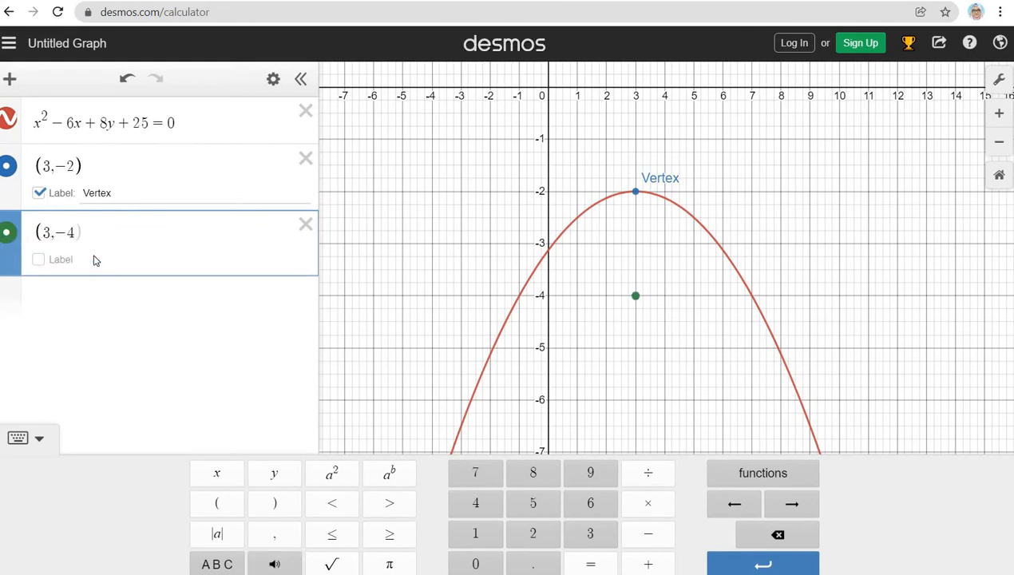
Turn on the label for the point (3, −4), name it "Focus", and hide the on-screen keypad.
{"action": "left_click", "coordinate": [39, 259]}
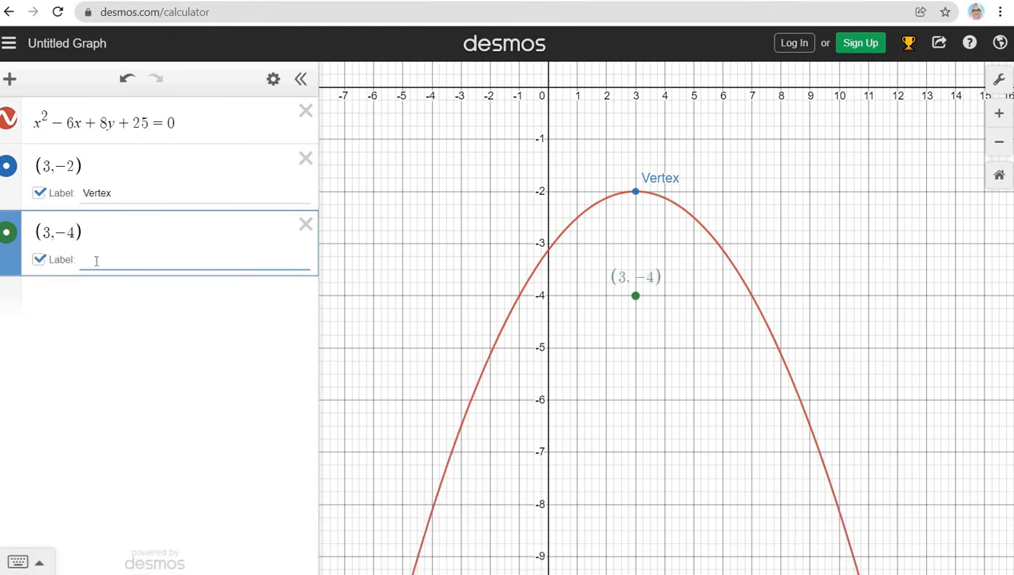
{"action": "type", "text": "fO"}
{"action": "key", "text": "BackSpace"}
{"action": "key", "text": "Caps_Lock"}
{"action": "key", "text": "BackSpace"}
{"action": "key", "text": "Caps_Lock"}
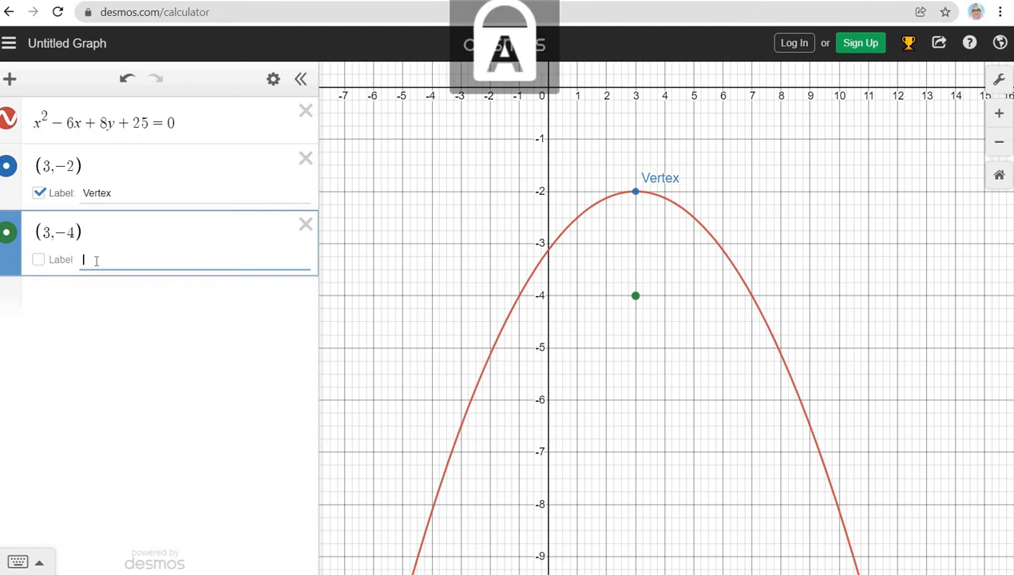
{"action": "type", "text": "fF"}
{"action": "key", "text": "BackSpace"}
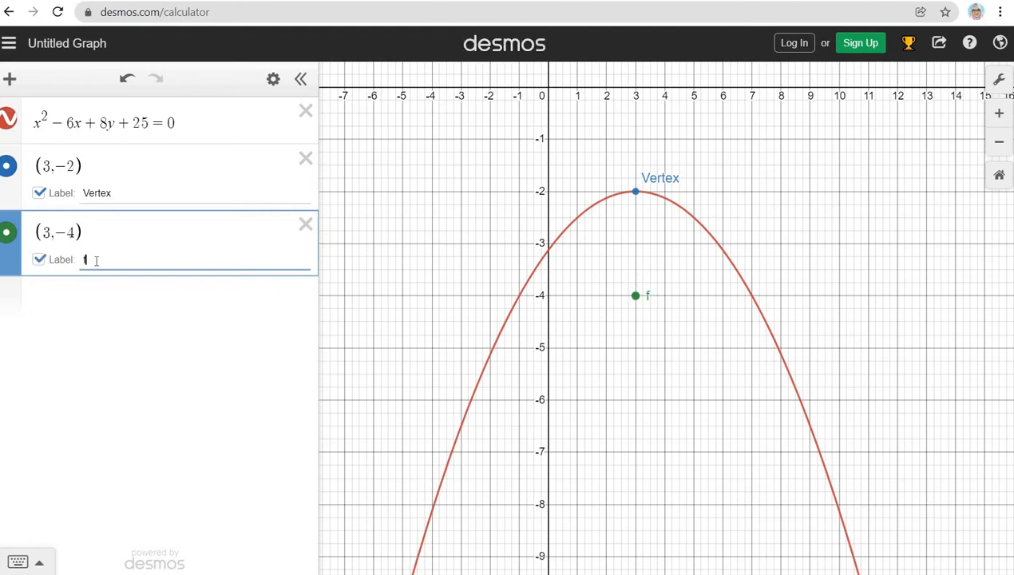
{"action": "key", "text": "BackSpace"}
{"action": "key", "text": "Caps_Lock"}
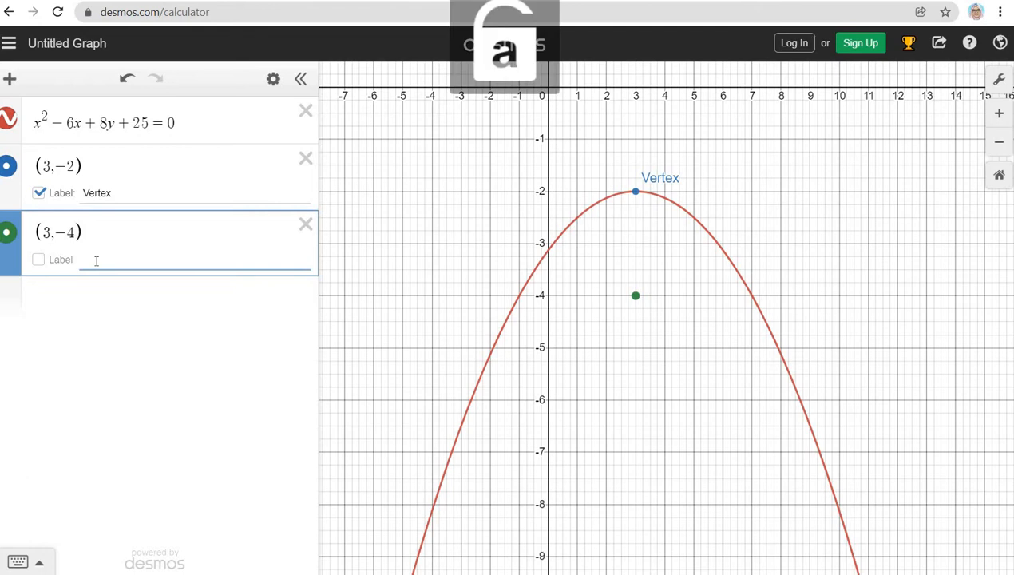
{"action": "type", "text": "Focus"}
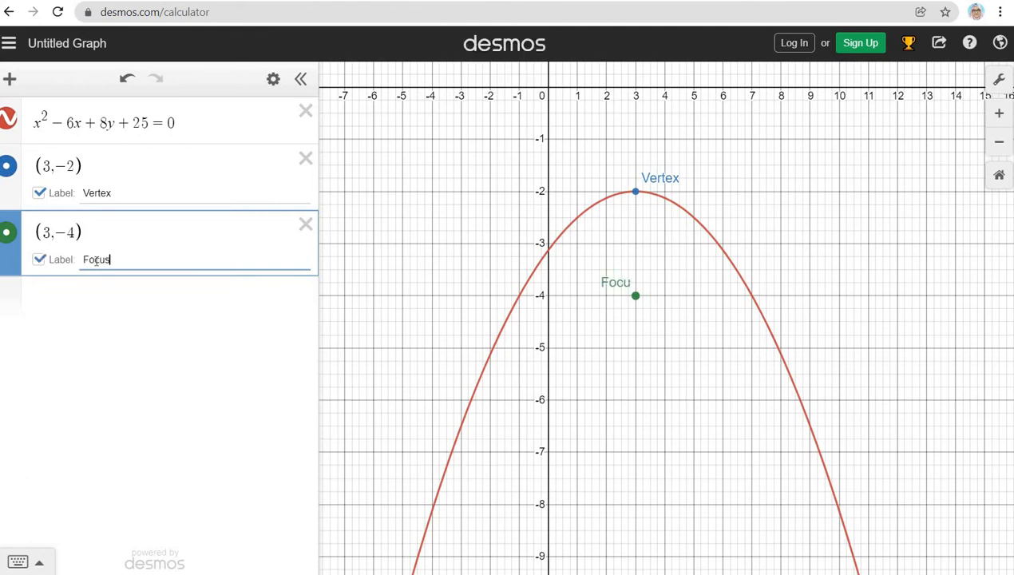
{"action": "left_click", "coordinate": [107, 319]}
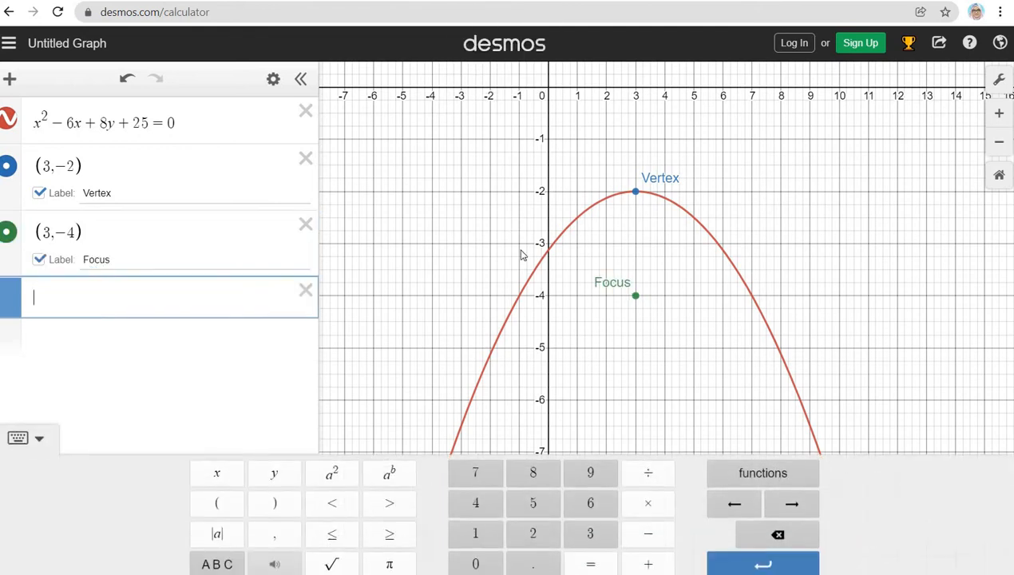
{"action": "left_click", "coordinate": [37, 441]}
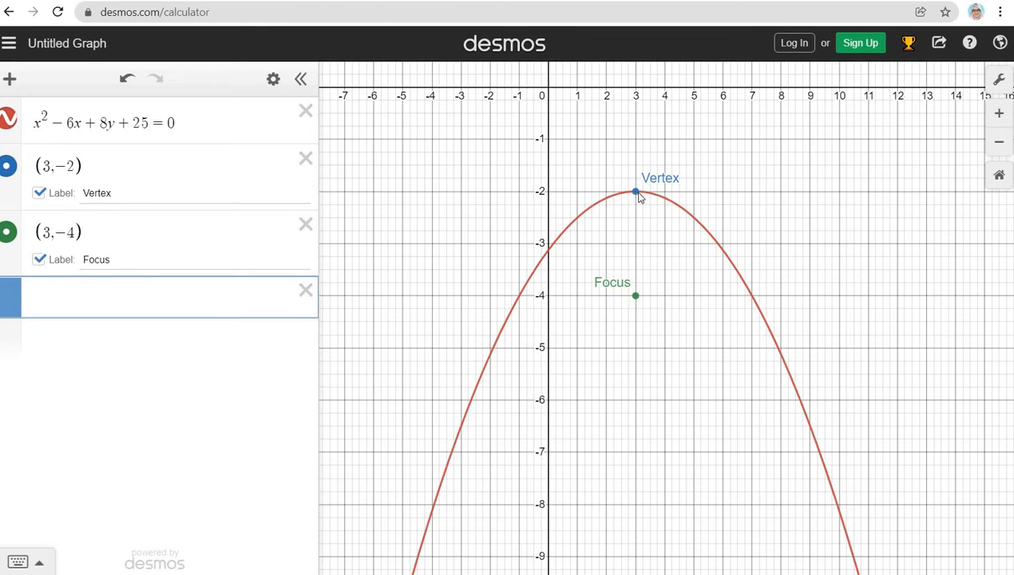
Add the coordinates to the vertex label so that it reads "Vertex (3,-2)".
{"action": "left_click", "coordinate": [182, 188]}
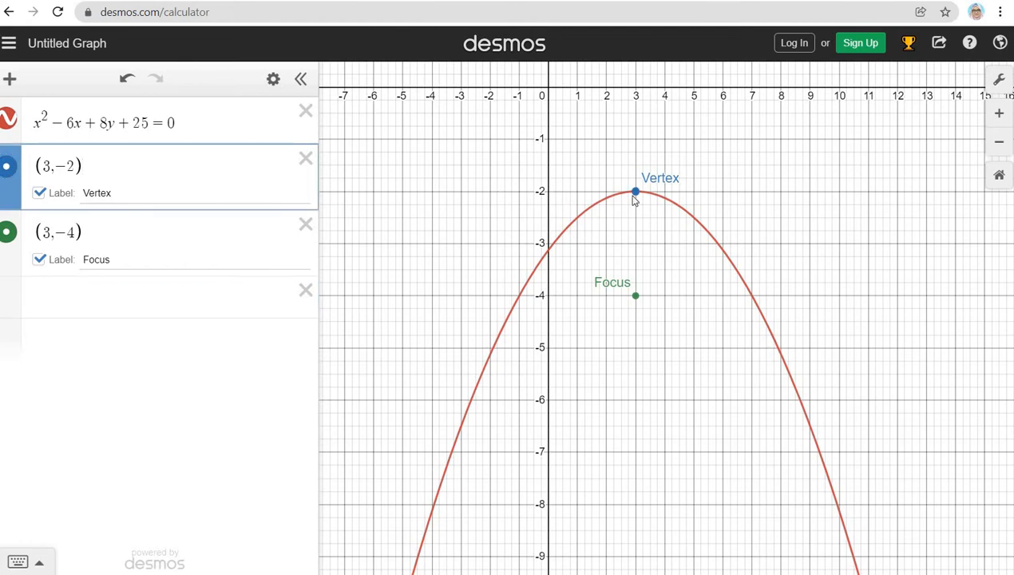
{"action": "left_click", "coordinate": [122, 197]}
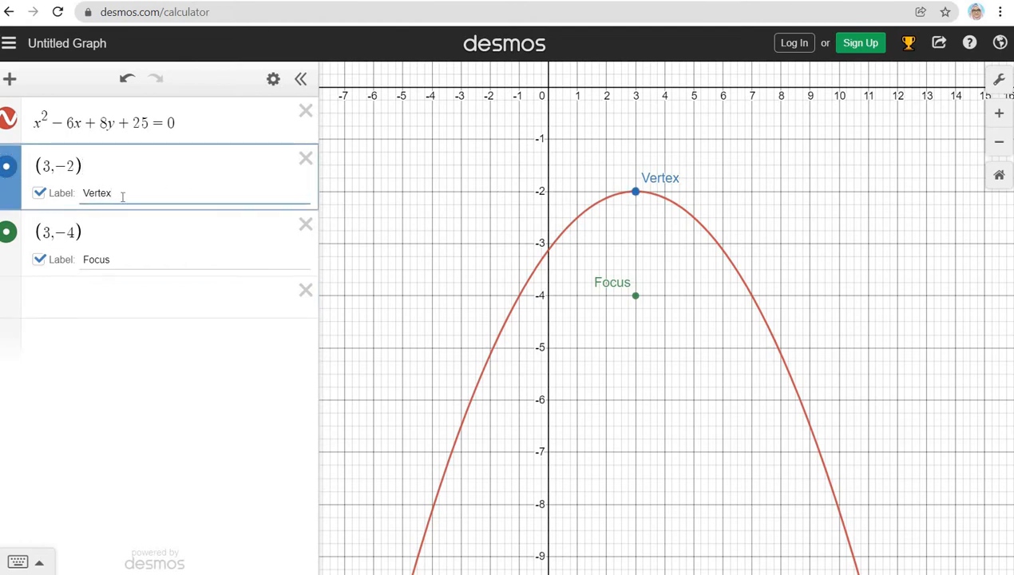
{"action": "type", "text": "(3,-2"}
{"action": "key", "text": "Caps_Lock"}
{"action": "type", "text": "0"}
{"action": "key", "text": "BackSpace"}
{"action": "left_click", "coordinate": [152, 326]}
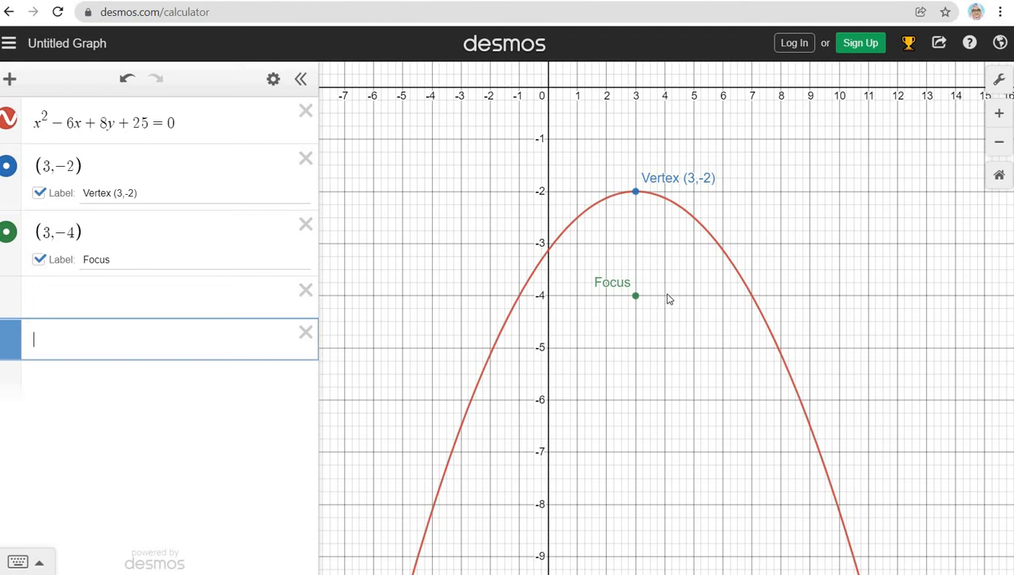
Add the coordinates to the focus label so that it reads "Focus (3,-4)".
{"action": "left_click", "coordinate": [136, 264]}
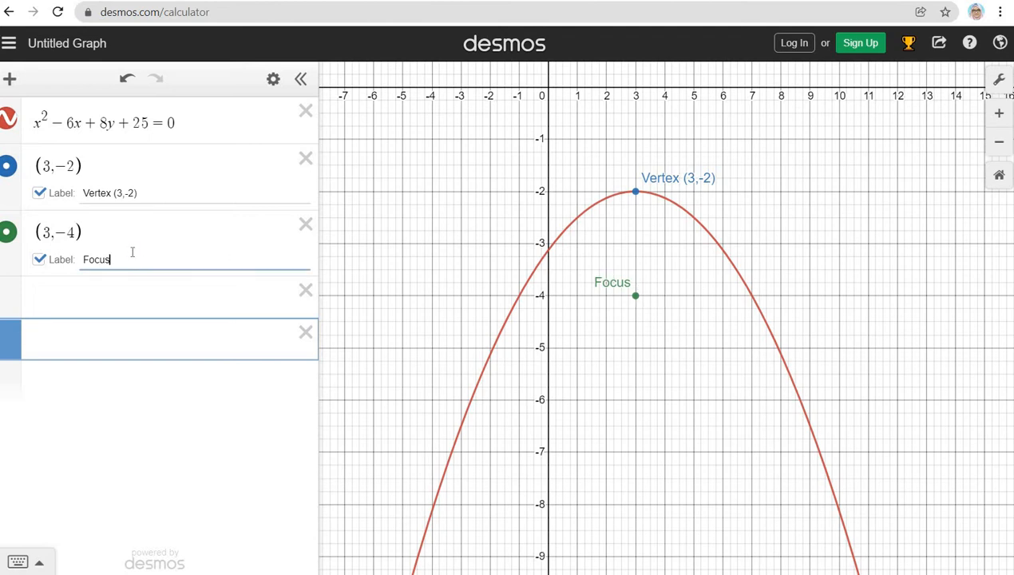
{"action": "double_click", "coordinate": [138, 267]}
{"action": "left_click", "coordinate": [133, 264]}
{"action": "type", "text": "(3,-4"}
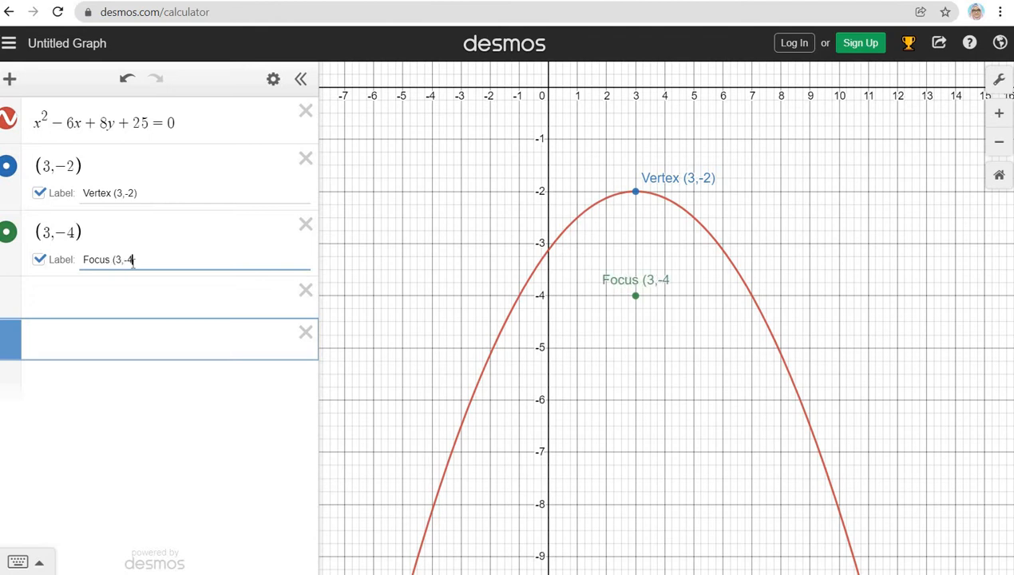
{"action": "type", "text": ")"}
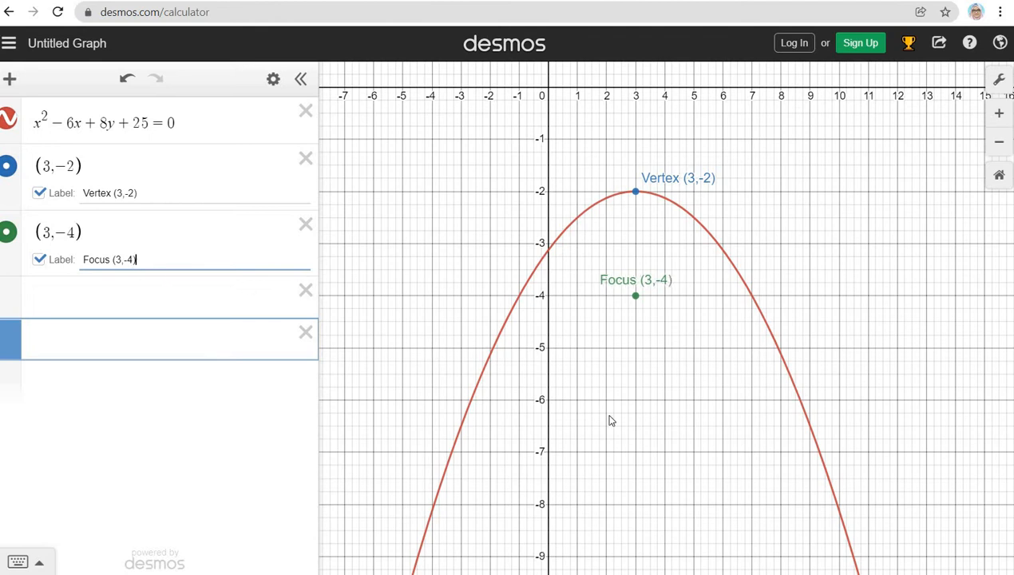
{"action": "left_click", "coordinate": [616, 389]}
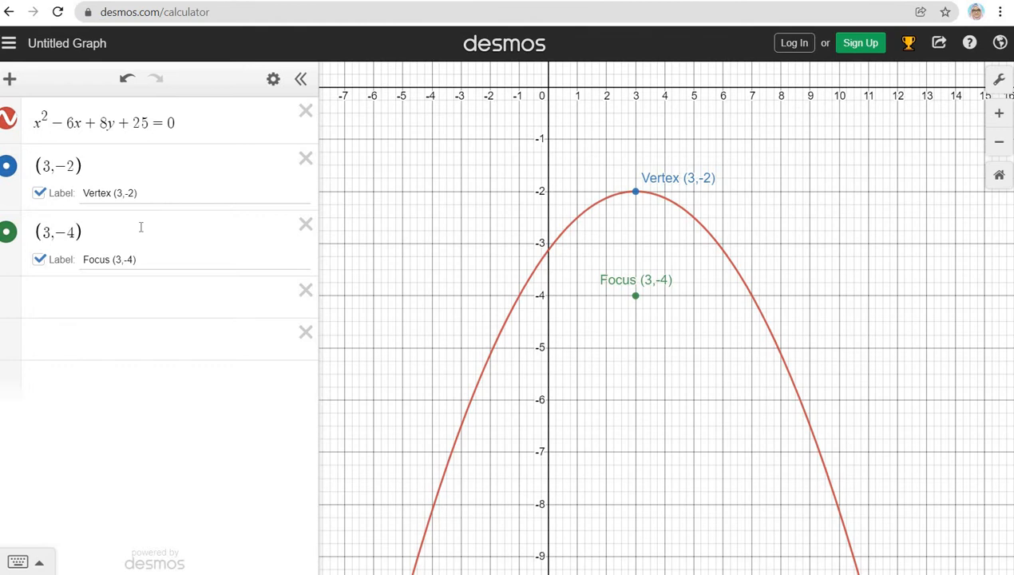
Graph the line y = 0 in the empty expression below the focus.
{"action": "left_click", "coordinate": [52, 296]}
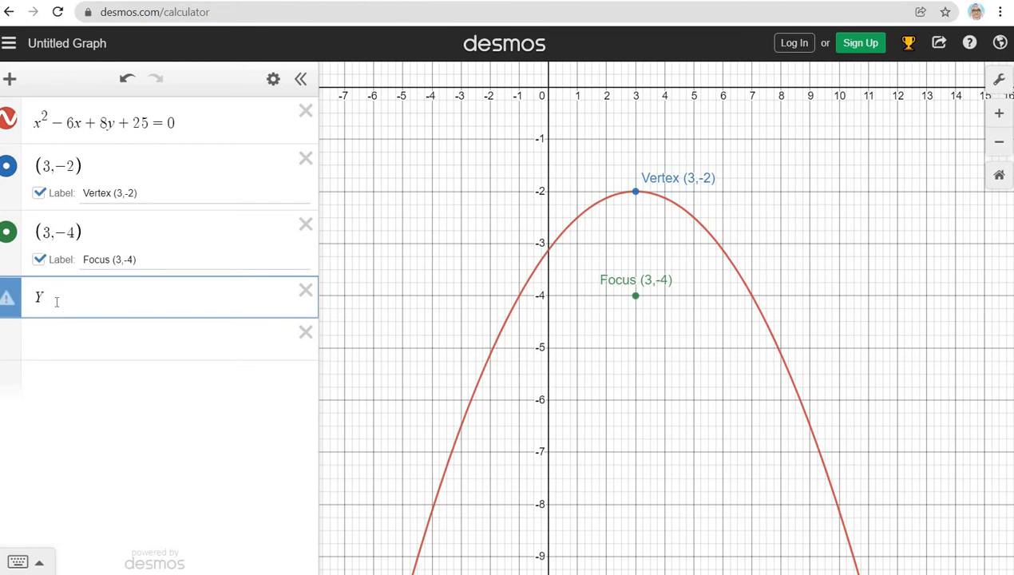
{"action": "key", "text": "BackSpace"}
{"action": "key", "text": "Caps_Lock"}
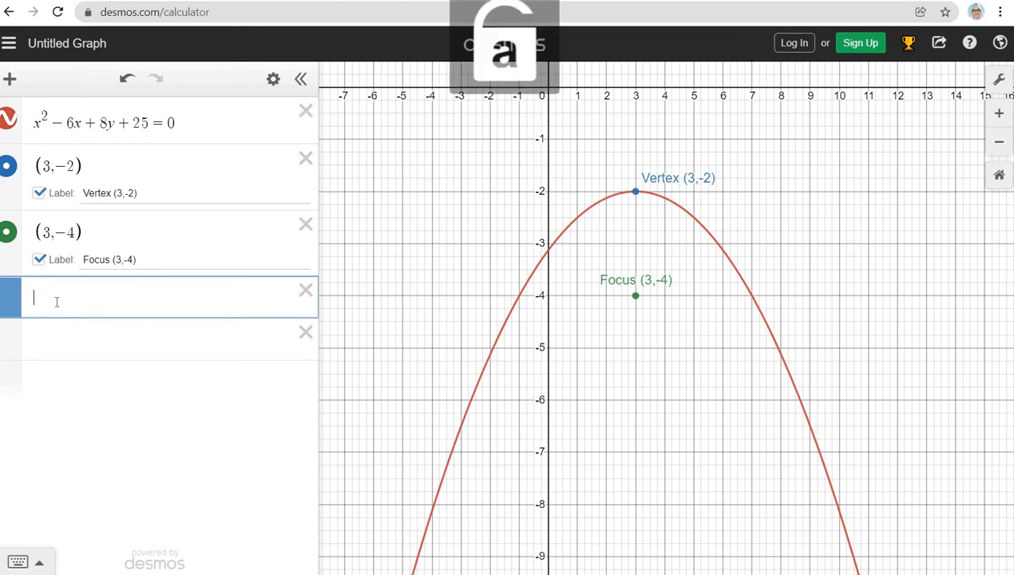
{"action": "type", "text": "y = "}
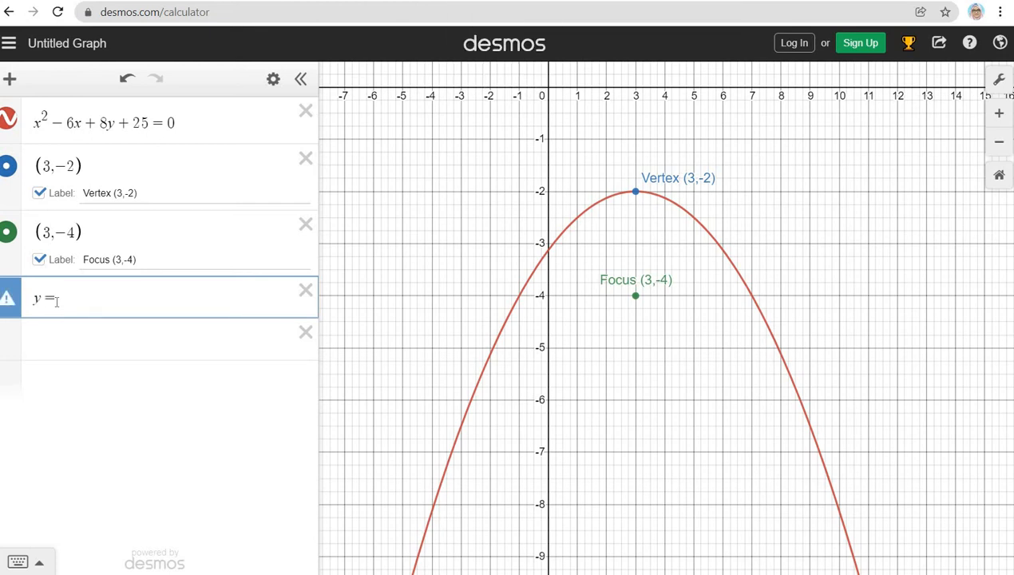
{"action": "type", "text": "0"}
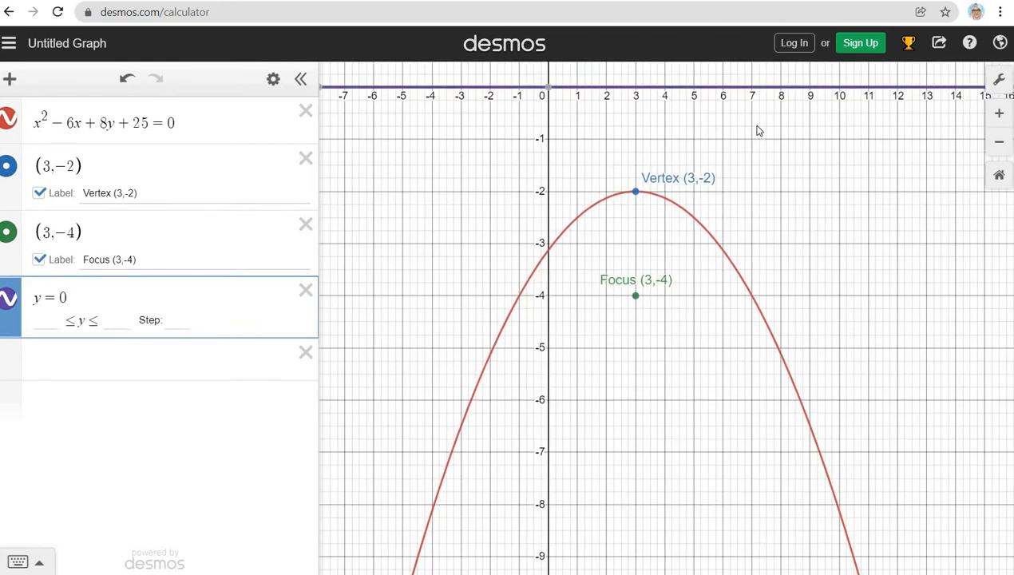
Change the line style of y = 0 to dashed and leave the expression editing mode.
{"action": "left_click_drag", "start_coordinate": [765, 263], "coordinate": [774, 411]}
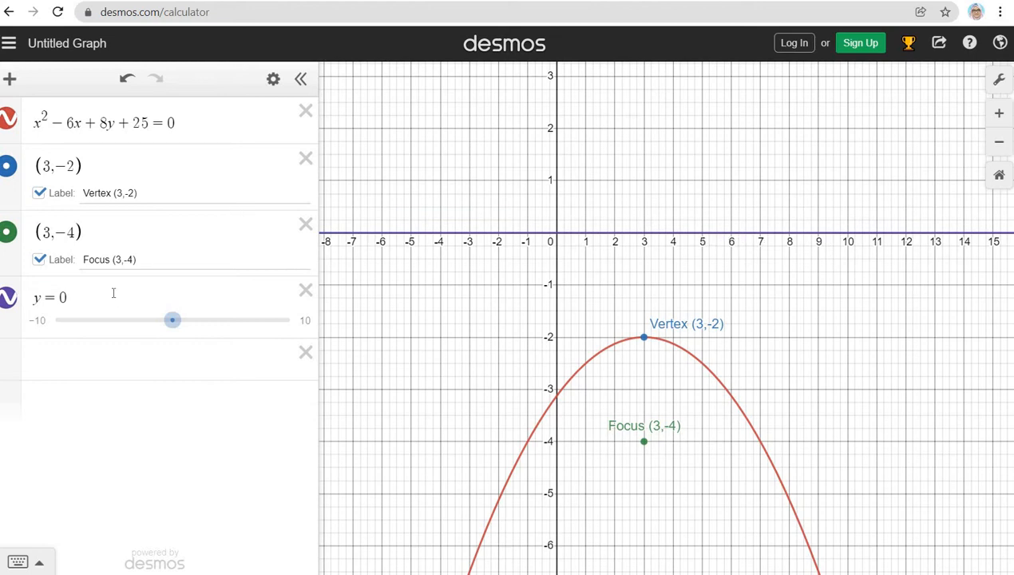
{"action": "left_click", "coordinate": [113, 293]}
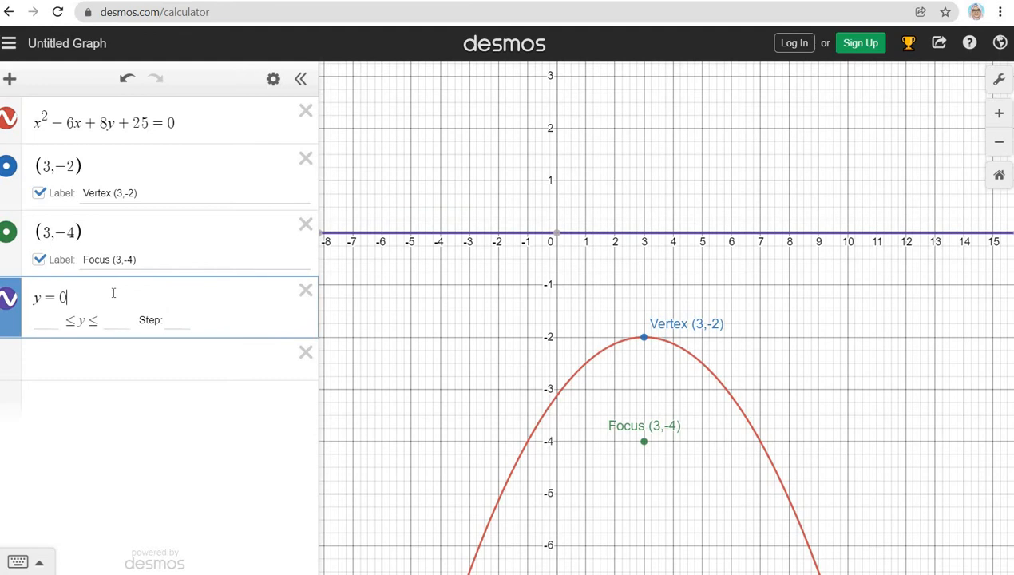
{"action": "left_click", "coordinate": [273, 80]}
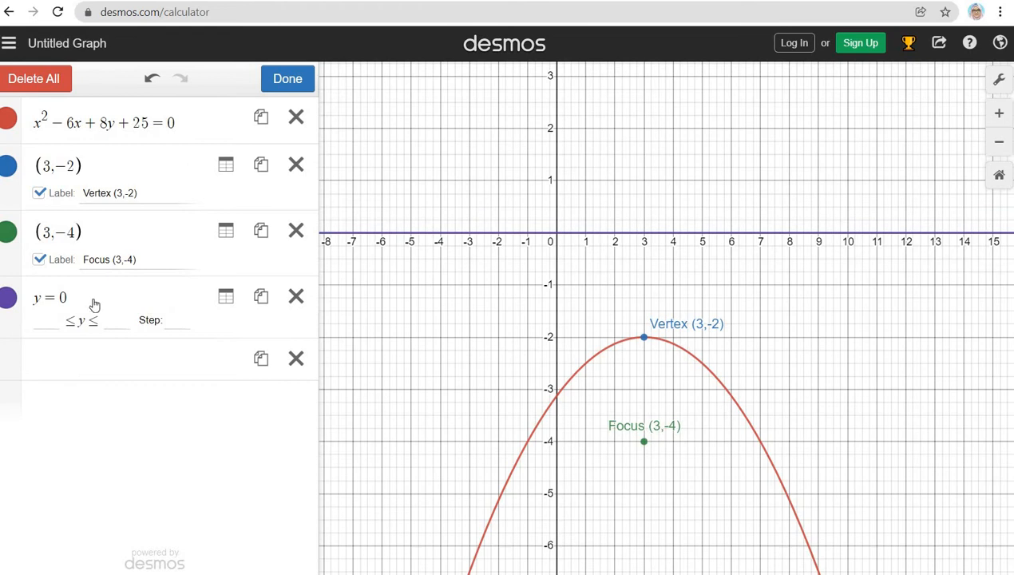
{"action": "left_click", "coordinate": [8, 298]}
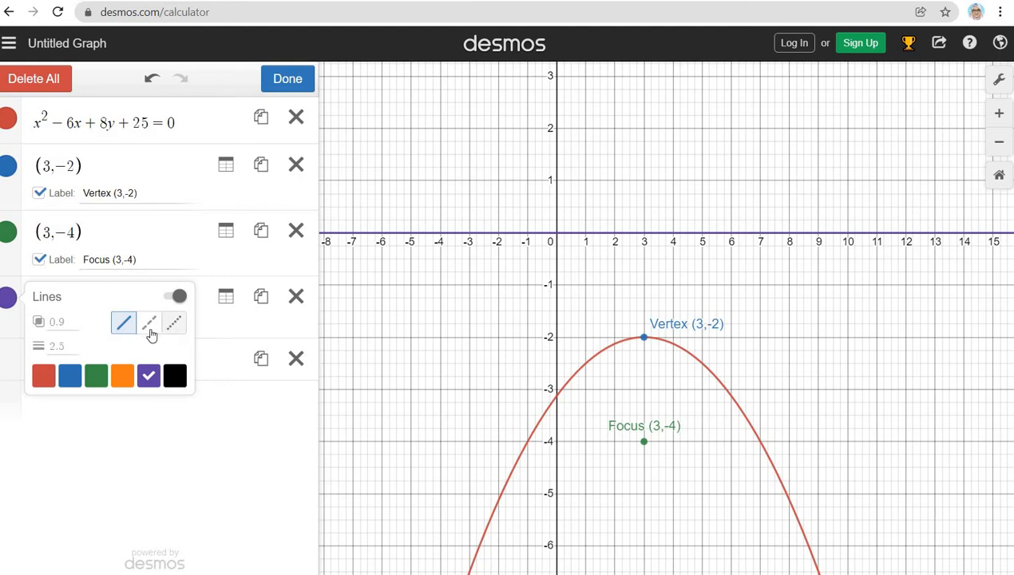
{"action": "left_click", "coordinate": [151, 327]}
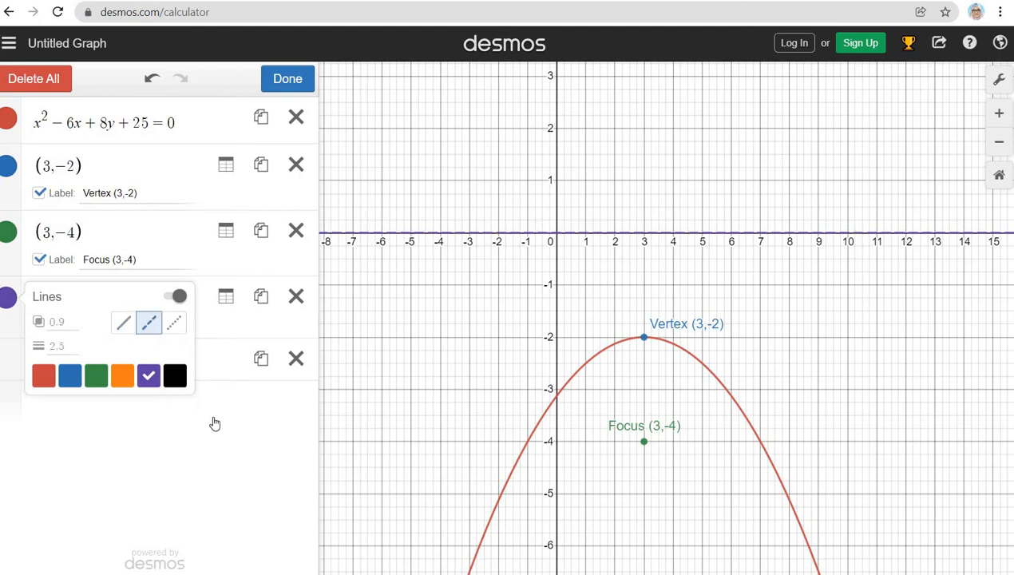
{"action": "left_click", "coordinate": [211, 417]}
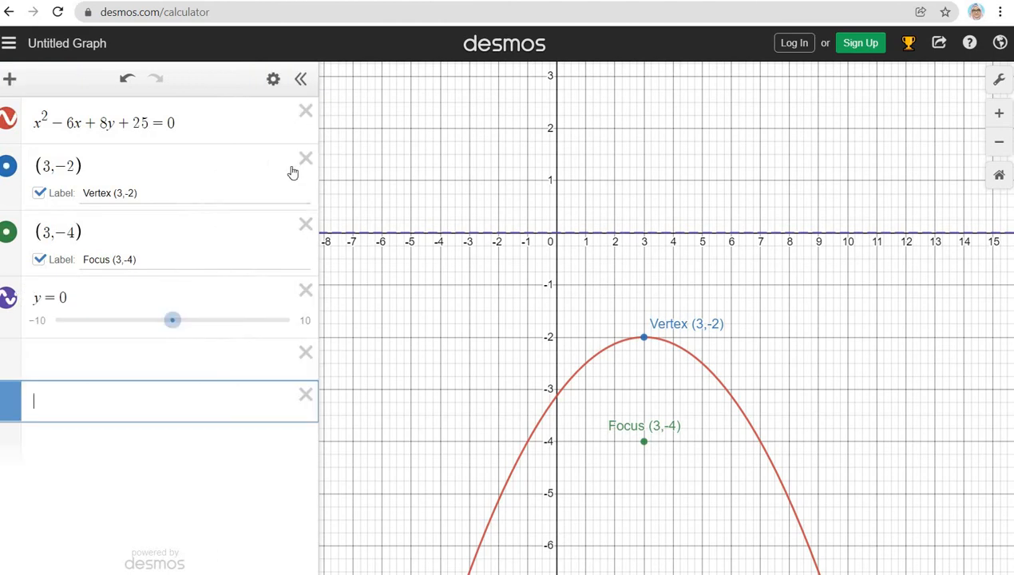
Try orange, green, blue and red as the colour of the line y = 0, and set it back to purple.
{"action": "left_click", "coordinate": [84, 295]}
{"action": "left_click", "coordinate": [271, 78]}
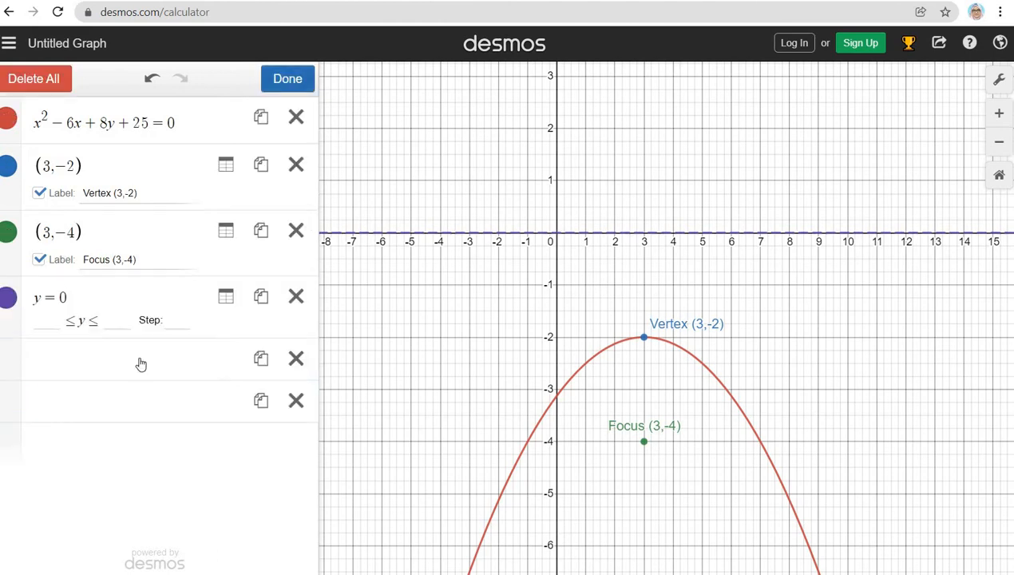
{"action": "left_click", "coordinate": [10, 300]}
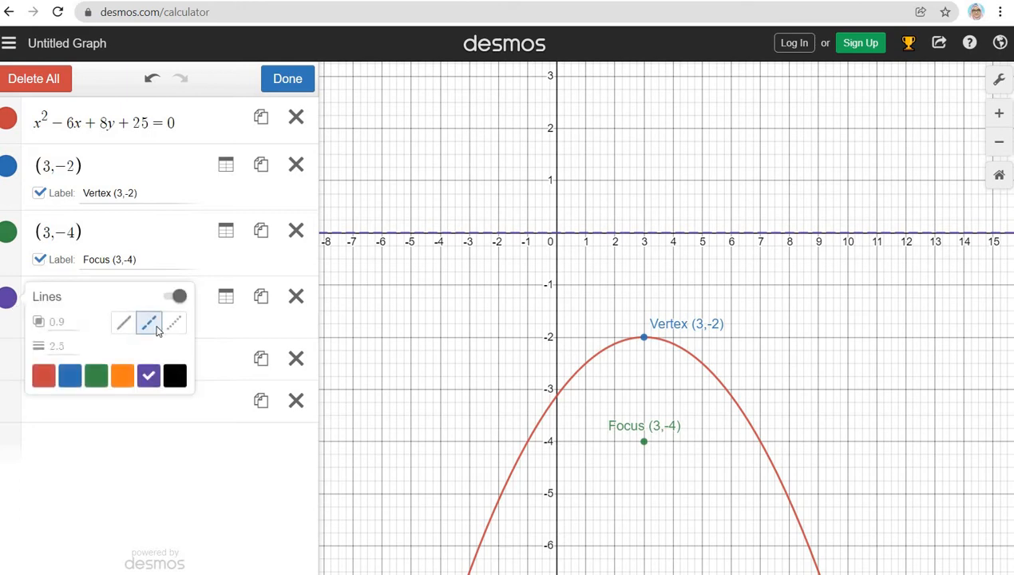
{"action": "left_click", "coordinate": [123, 379]}
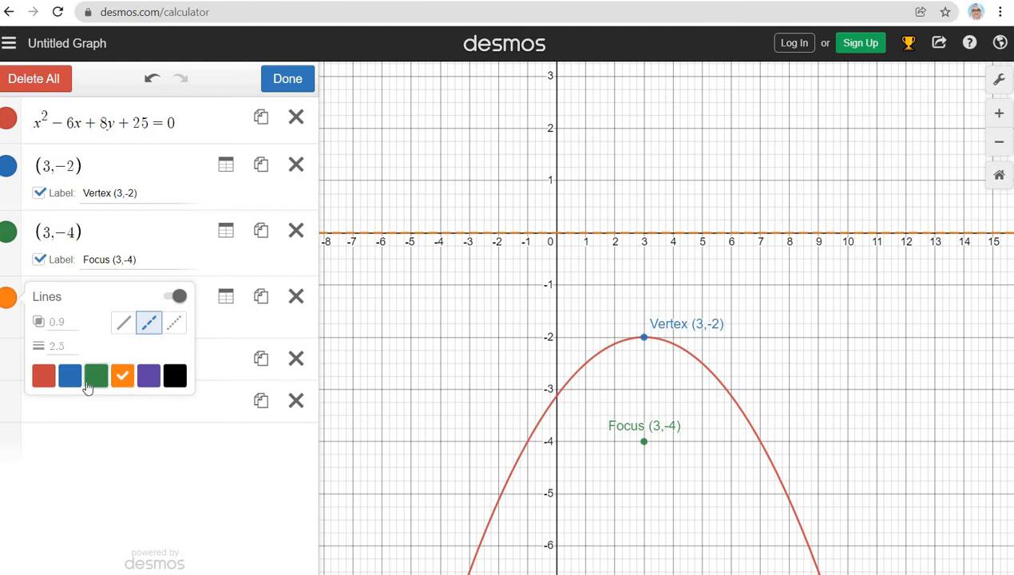
{"action": "left_click", "coordinate": [93, 382]}
{"action": "left_click", "coordinate": [71, 378]}
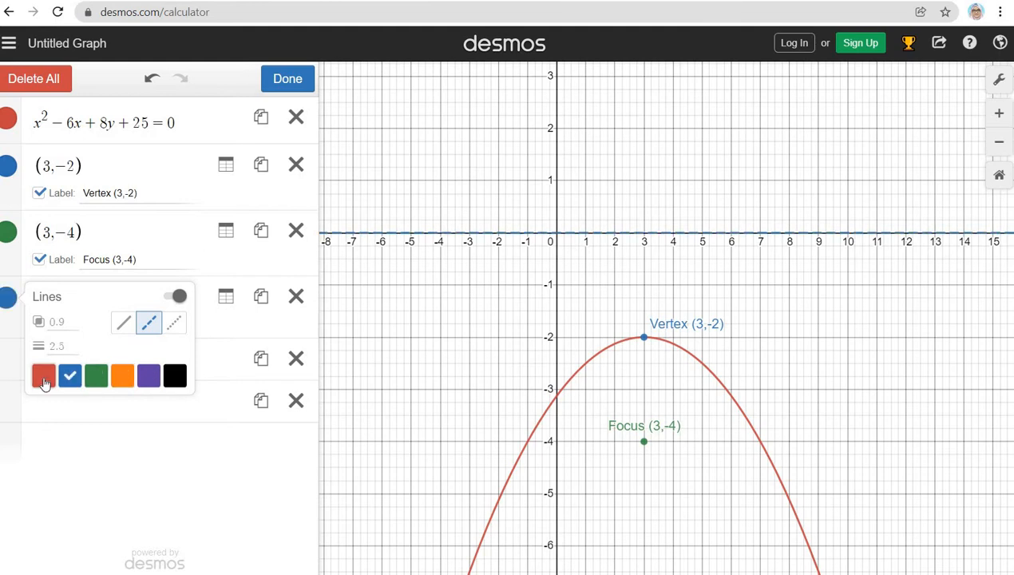
{"action": "left_click", "coordinate": [44, 381]}
{"action": "left_click", "coordinate": [149, 376]}
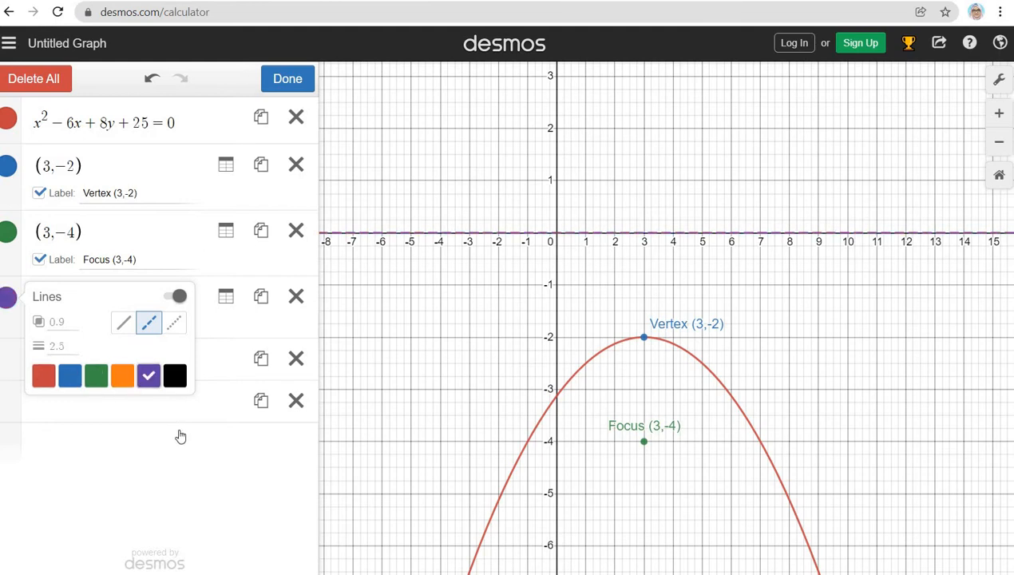
Leave the expression editing mode and view the graph at full width by temporarily hiding the expression list.
{"action": "left_click", "coordinate": [287, 79]}
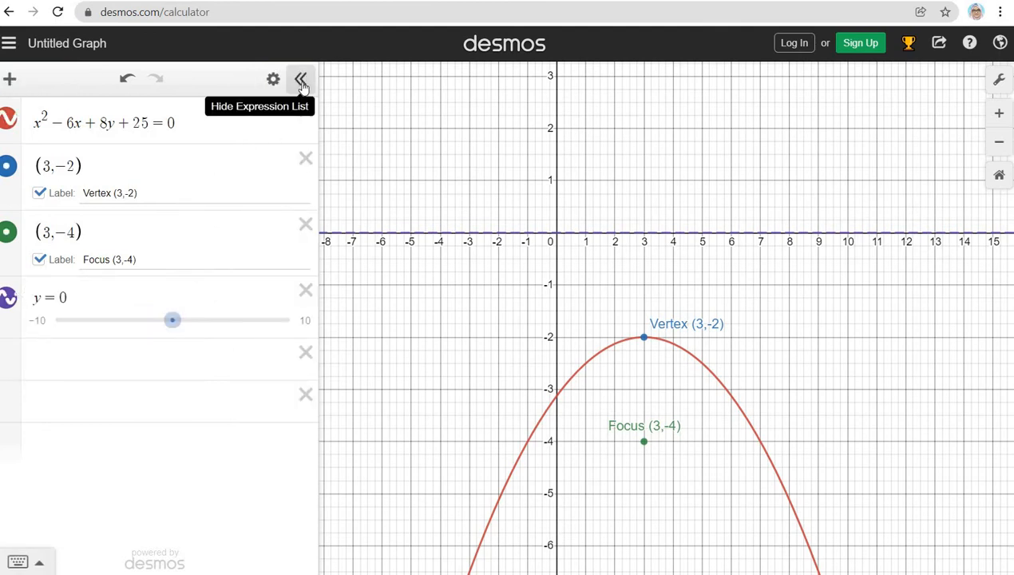
{"action": "left_click", "coordinate": [301, 80]}
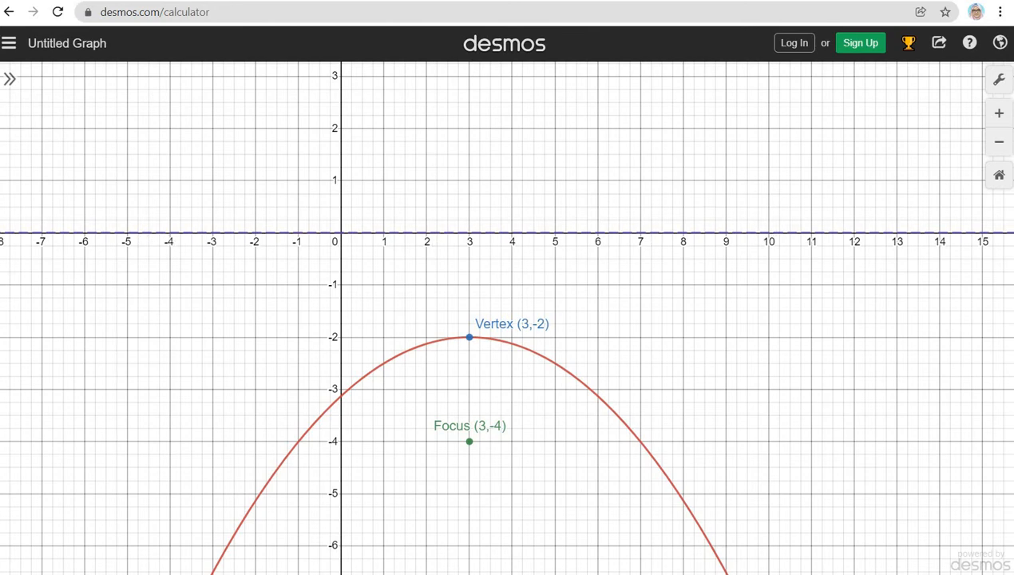
{"action": "left_click", "coordinate": [10, 79]}
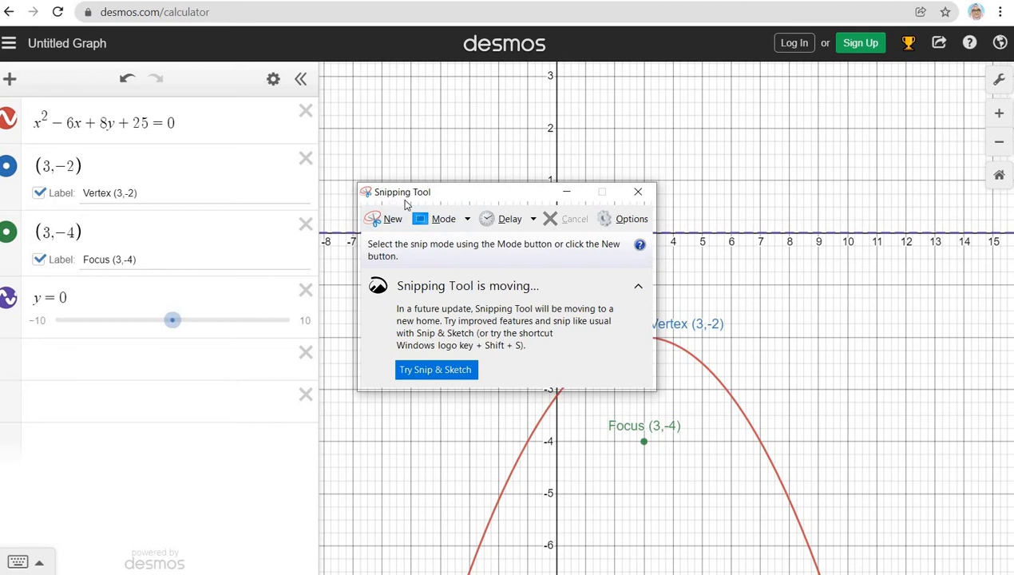
Capture the expression list and the parabola graph with Snipping Tool and discard the snip without saving.
{"action": "left_click", "coordinate": [394, 223]}
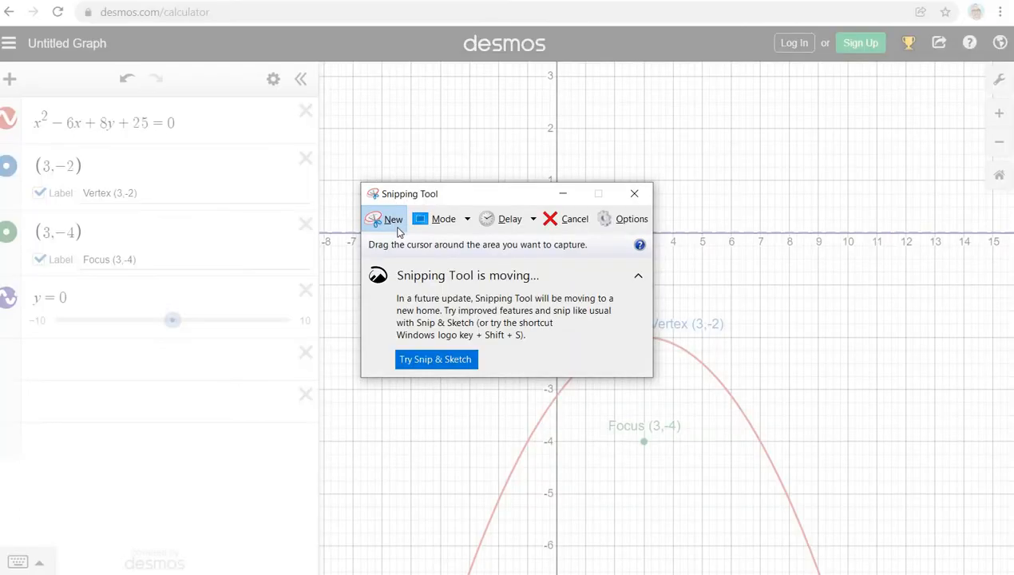
{"action": "left_click_drag", "start_coordinate": [7, 67], "coordinate": [934, 570]}
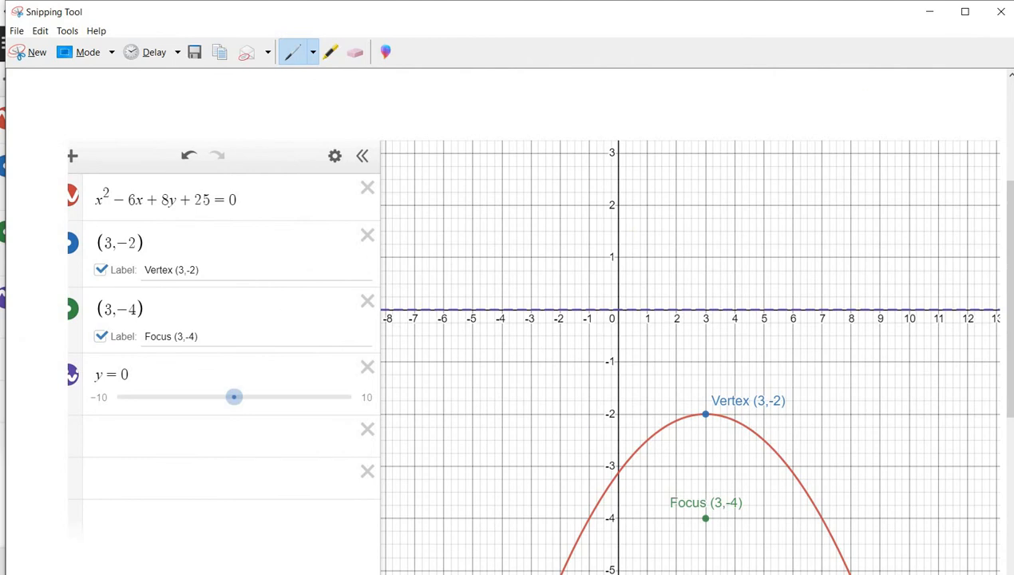
{"action": "left_click_drag", "start_coordinate": [439, 100], "coordinate": [418, 64]}
{"action": "left_click", "coordinate": [1002, 13]}
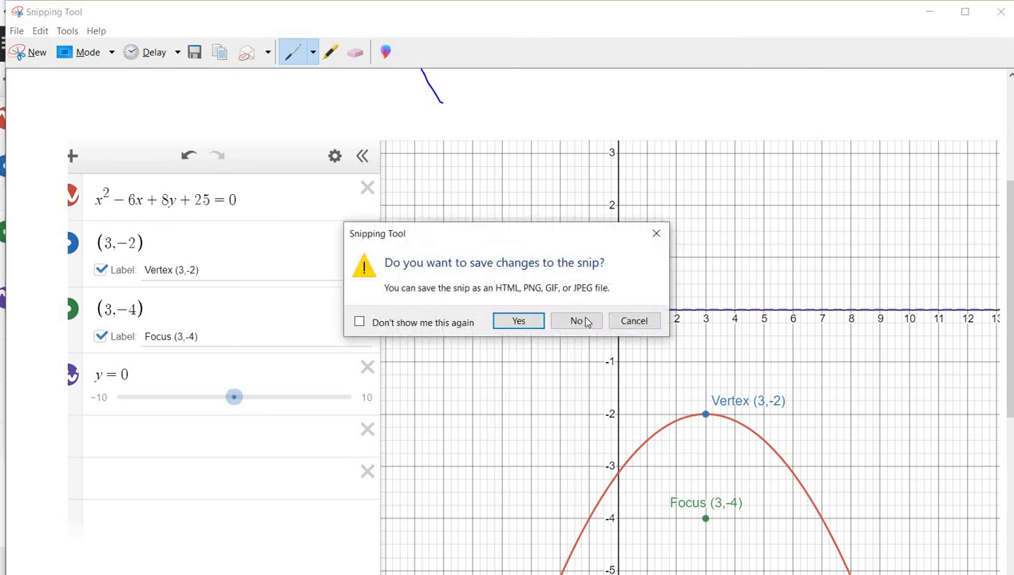
{"action": "left_click", "coordinate": [577, 321]}
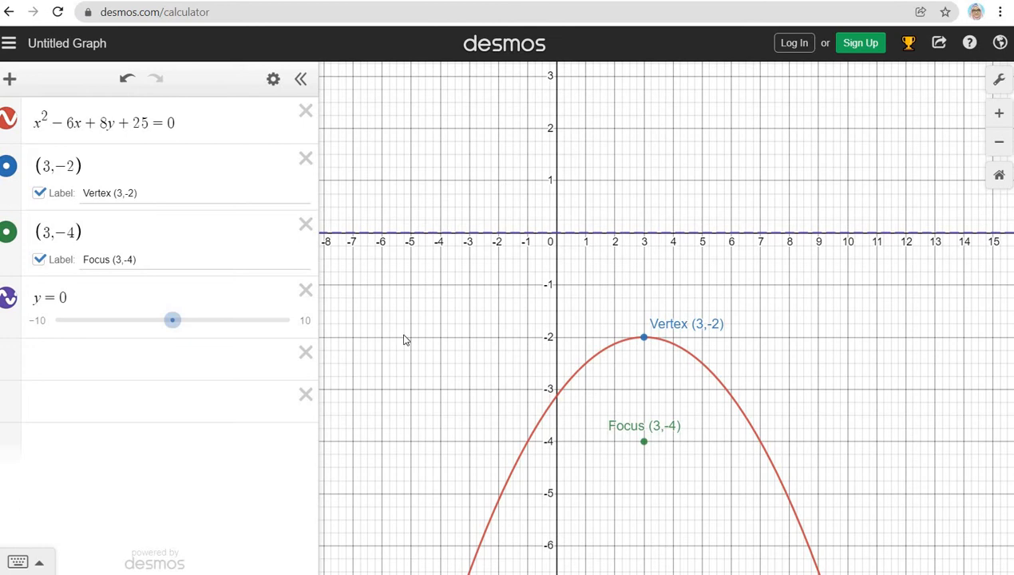
Graph the line 2y = x - 12 in the empty expression below y = 0.
{"action": "left_click", "coordinate": [169, 357]}
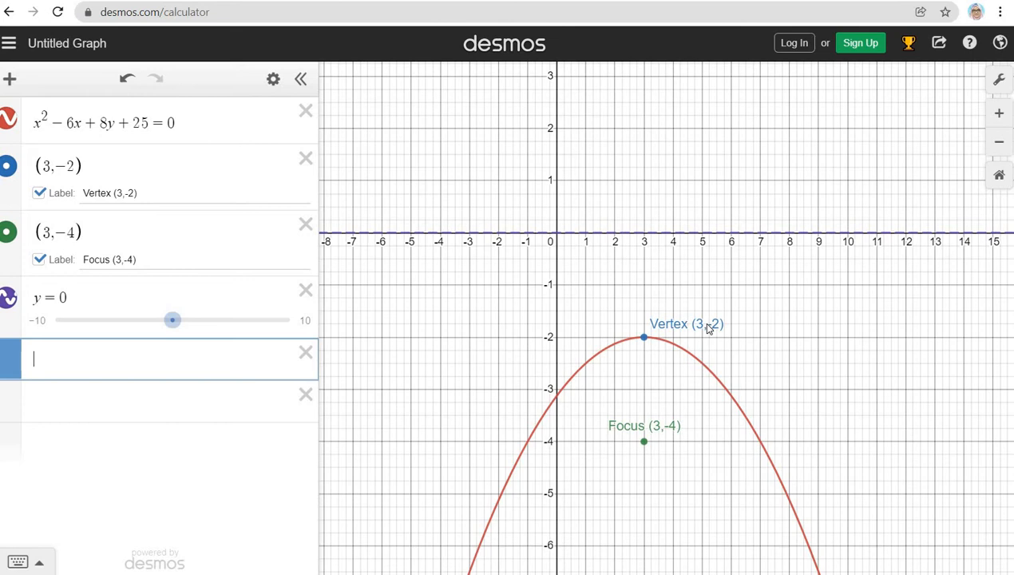
{"action": "type", "text": "2y=x"}
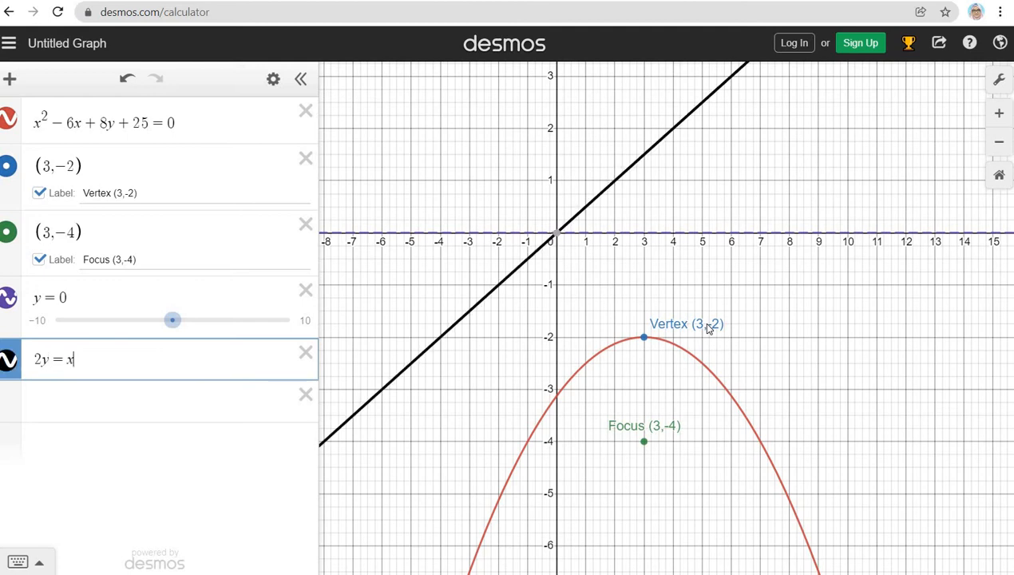
{"action": "type", "text": "-12"}
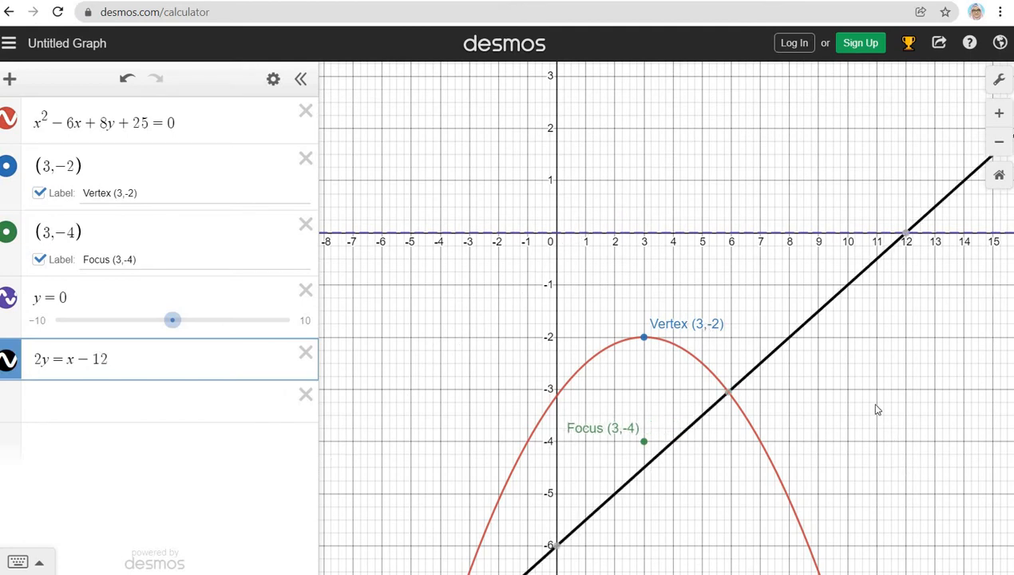
Show the coordinates of both intersection points of the line 2y = x - 12 and the parabola.
{"action": "left_click_drag", "start_coordinate": [867, 401], "coordinate": [888, 324]}
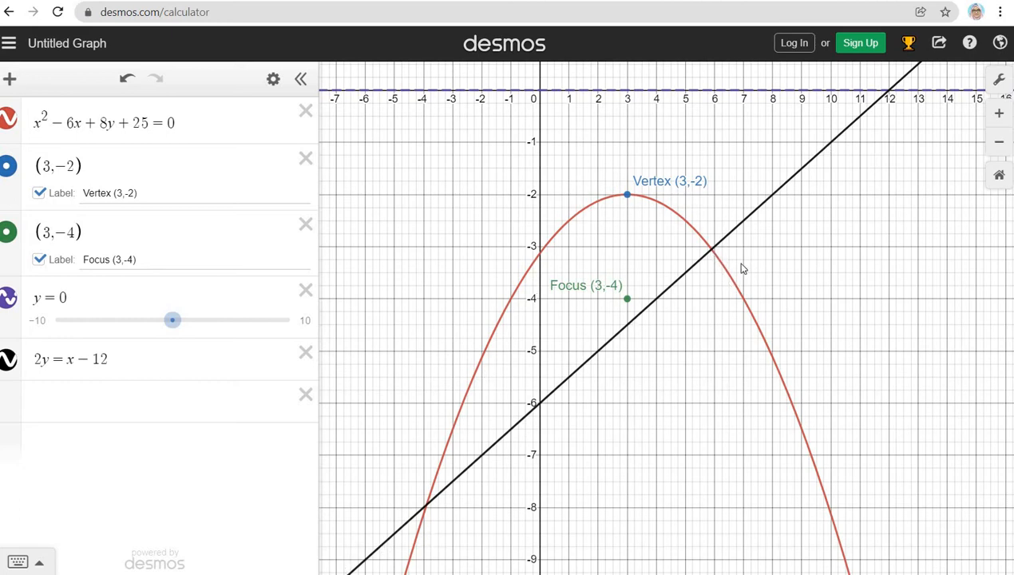
{"action": "left_click", "coordinate": [712, 252]}
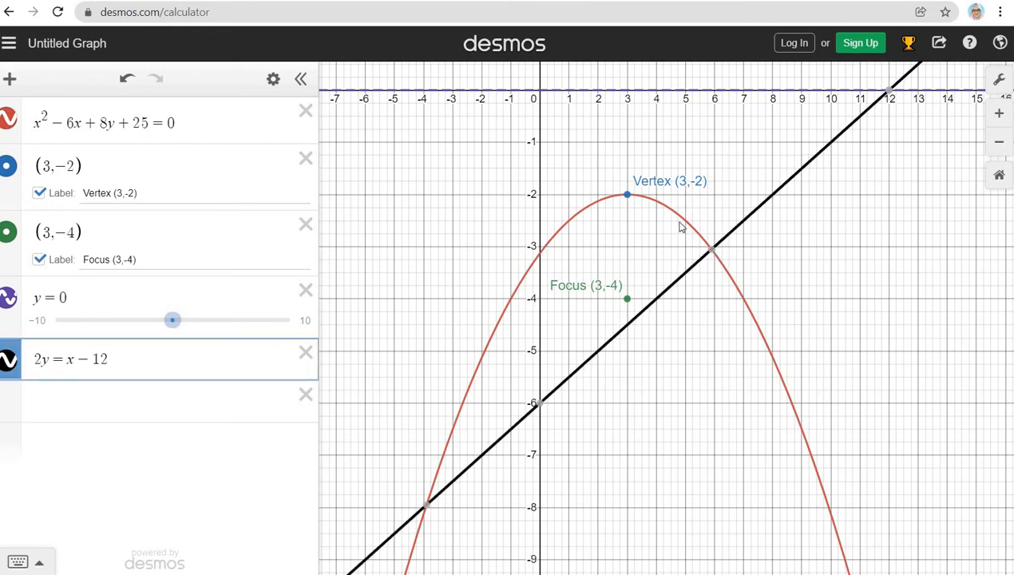
{"action": "left_click", "coordinate": [710, 253]}
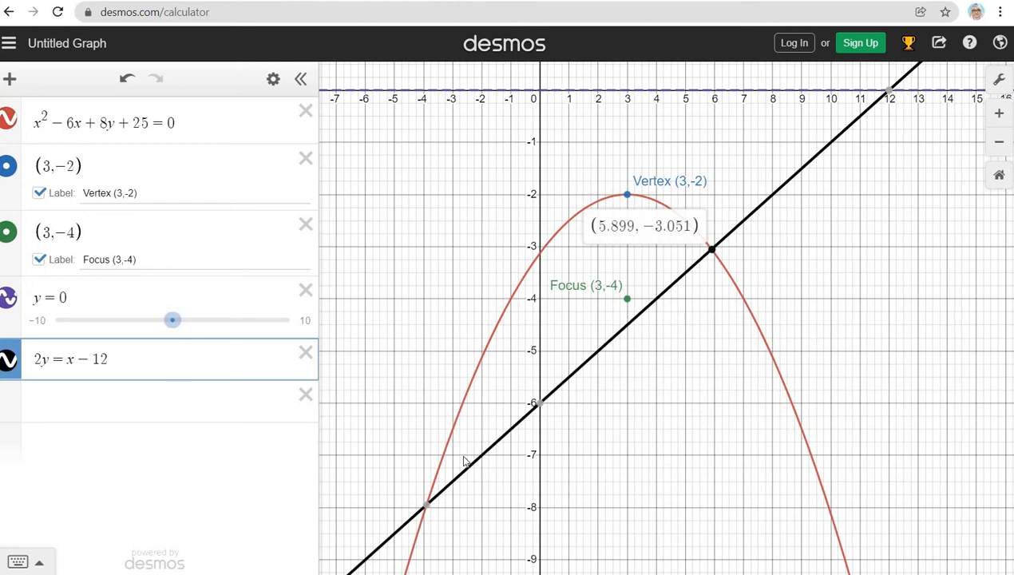
{"action": "left_click", "coordinate": [428, 511]}
{"action": "left_click", "coordinate": [427, 508]}
{"action": "left_click", "coordinate": [426, 506]}
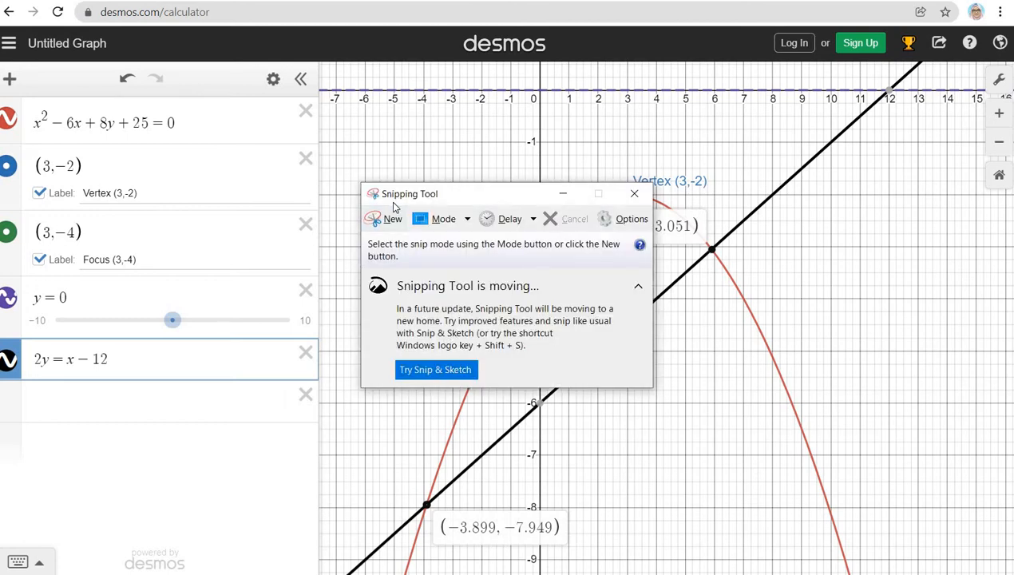
Capture the graph with its labelled intersection points in Snipping Tool and close it without saving the snip.
{"action": "left_click", "coordinate": [387, 218]}
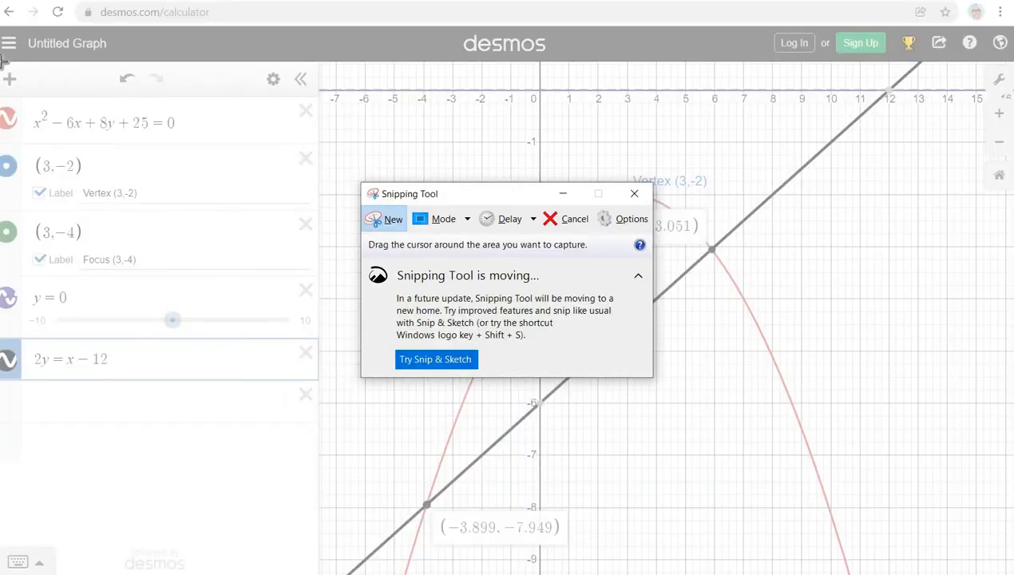
{"action": "left_click_drag", "start_coordinate": [0, 61], "coordinate": [1003, 570]}
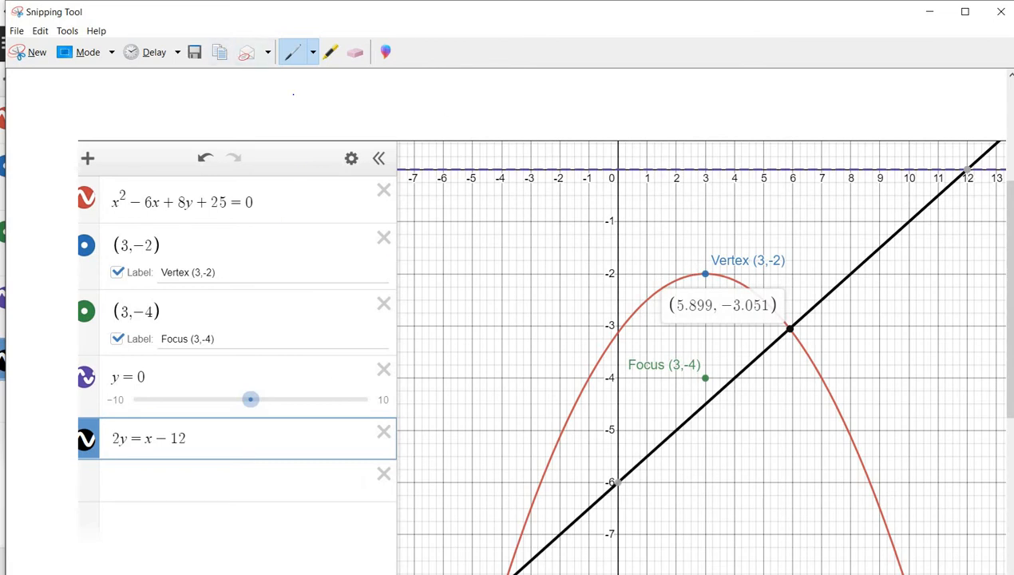
{"action": "left_click", "coordinate": [1000, 12]}
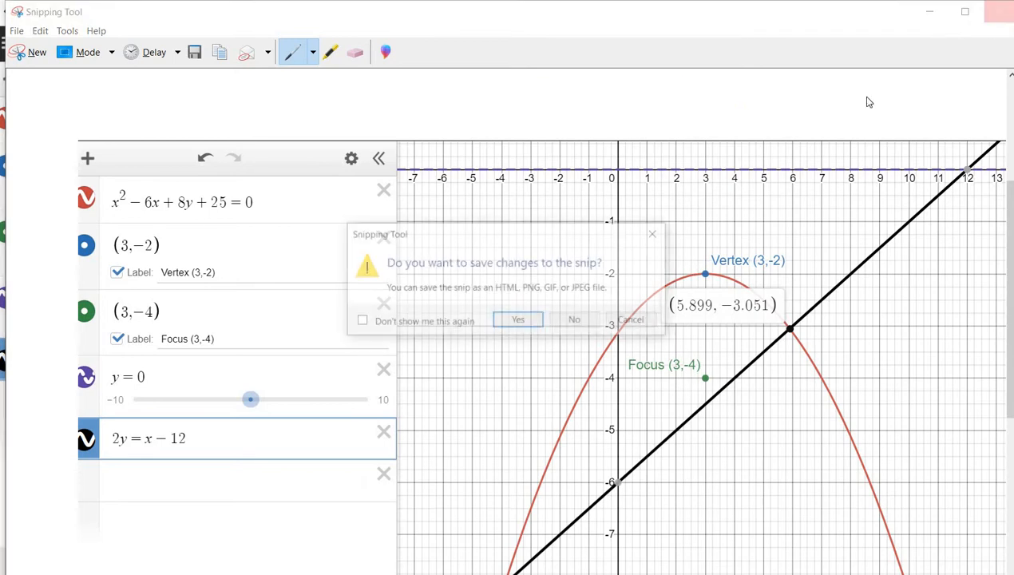
{"action": "left_click", "coordinate": [572, 320]}
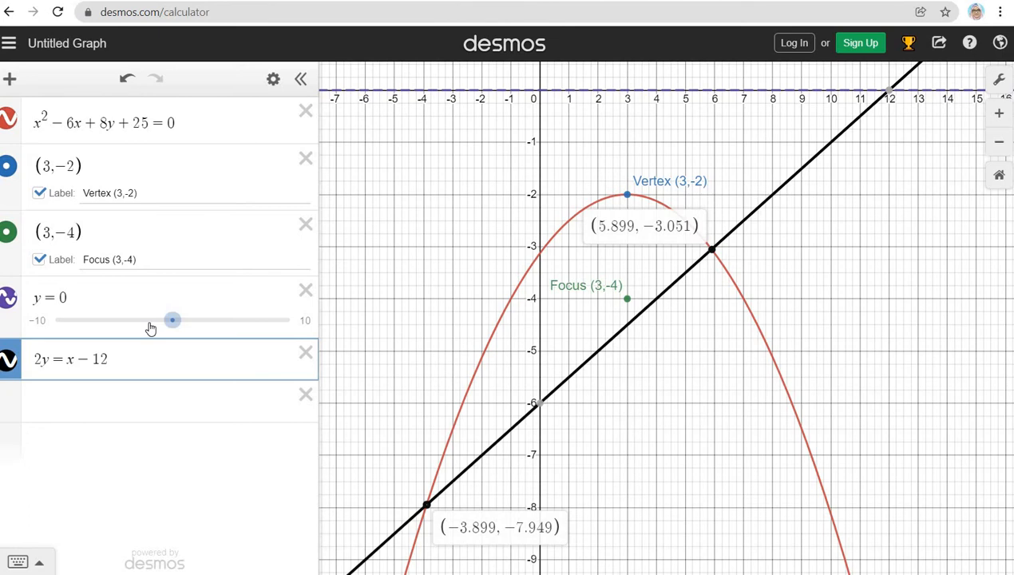
Replace the current graph with a new blank graph.
{"action": "left_click", "coordinate": [11, 79]}
{"action": "left_click", "coordinate": [83, 75]}
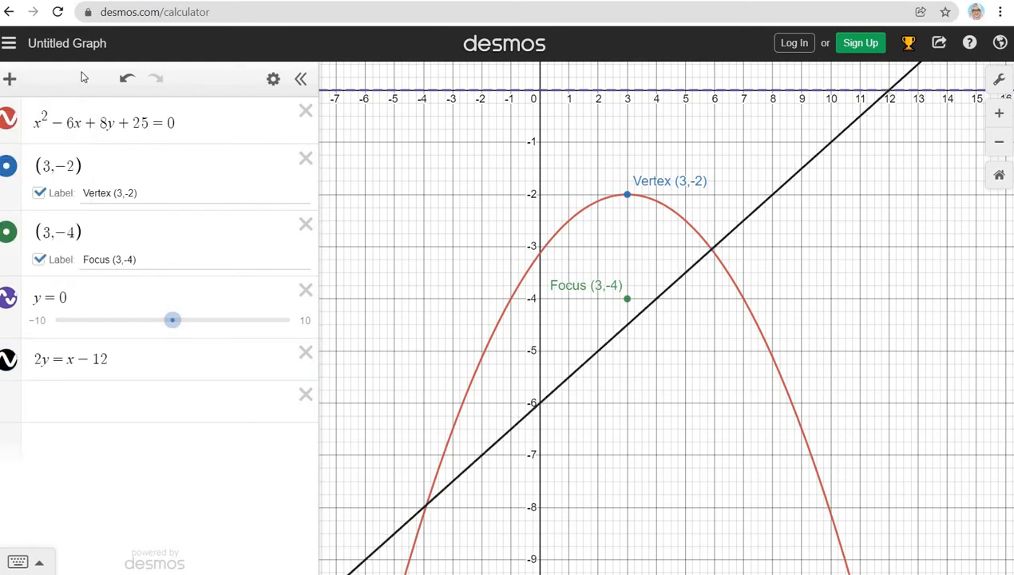
{"action": "left_click", "coordinate": [9, 43]}
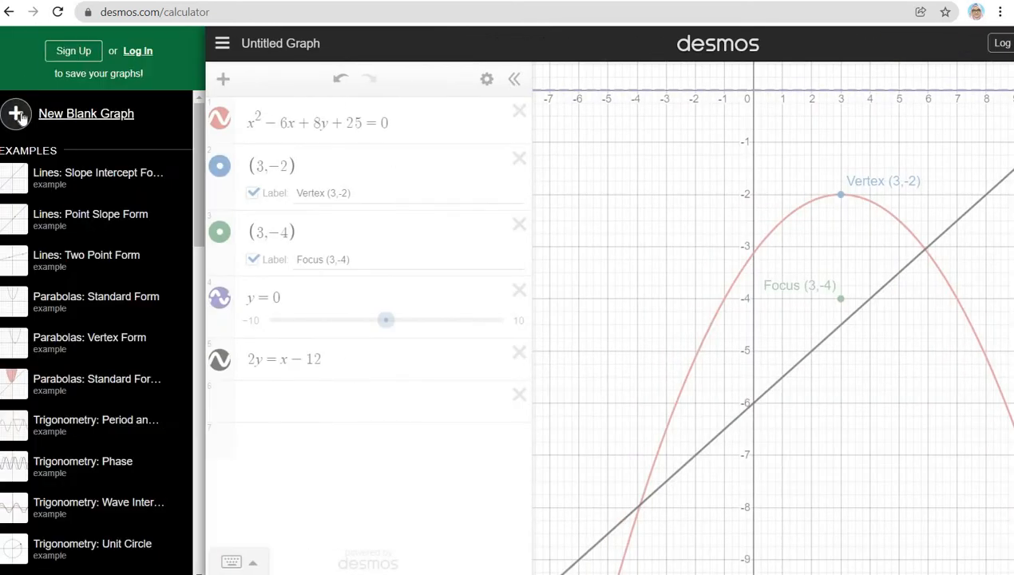
{"action": "left_click", "coordinate": [21, 117]}
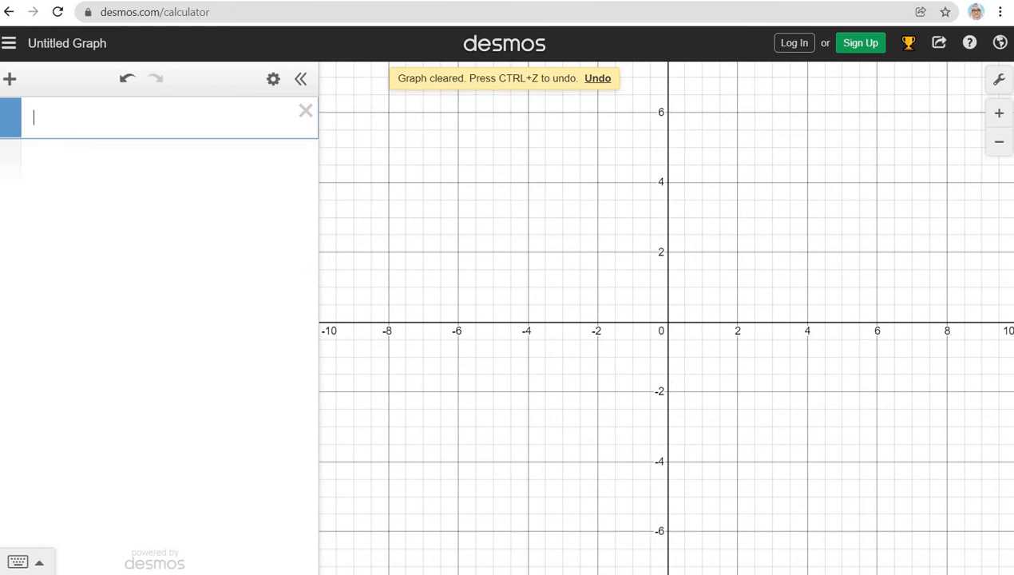
Switch to the PDF document and examine the inequalities, line equations and shaded sketch of Example 3 on page 2.
{"action": "left_click", "coordinate": [686, 573]}
{"action": "scroll", "coordinate": [450, 322], "scroll_direction": "down", "scroll_amount": 3}
{"action": "scroll", "coordinate": [451, 321], "scroll_direction": "down", "scroll_amount": 5}
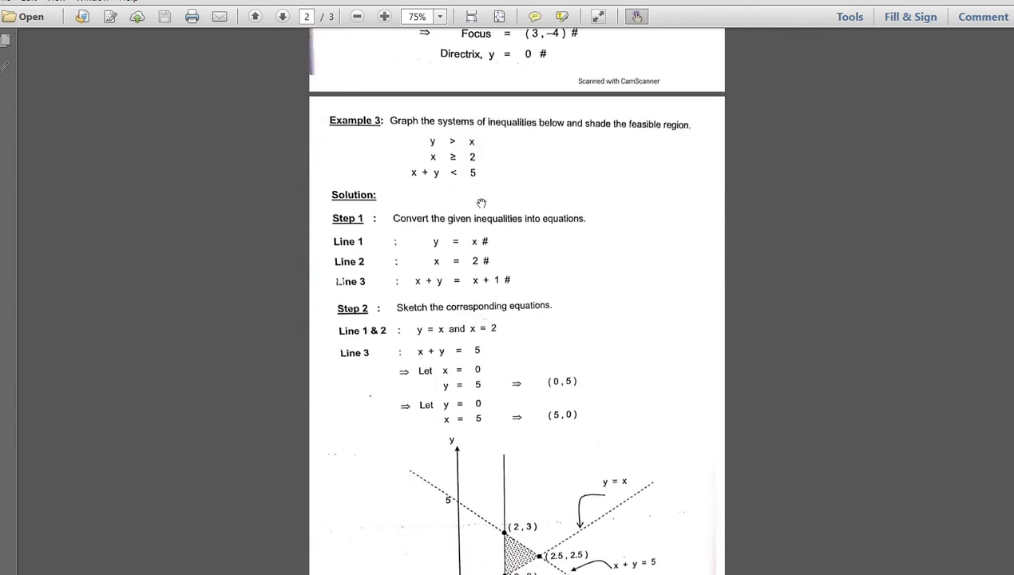
{"action": "scroll", "coordinate": [482, 196], "scroll_direction": "down", "scroll_amount": 1}
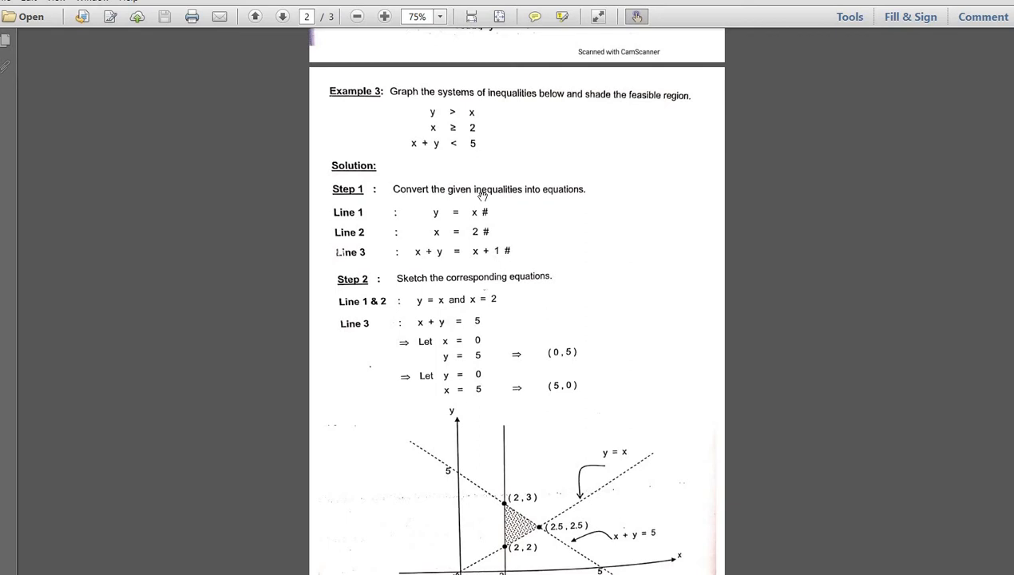
{"action": "scroll", "coordinate": [482, 195], "scroll_direction": "down", "scroll_amount": 1}
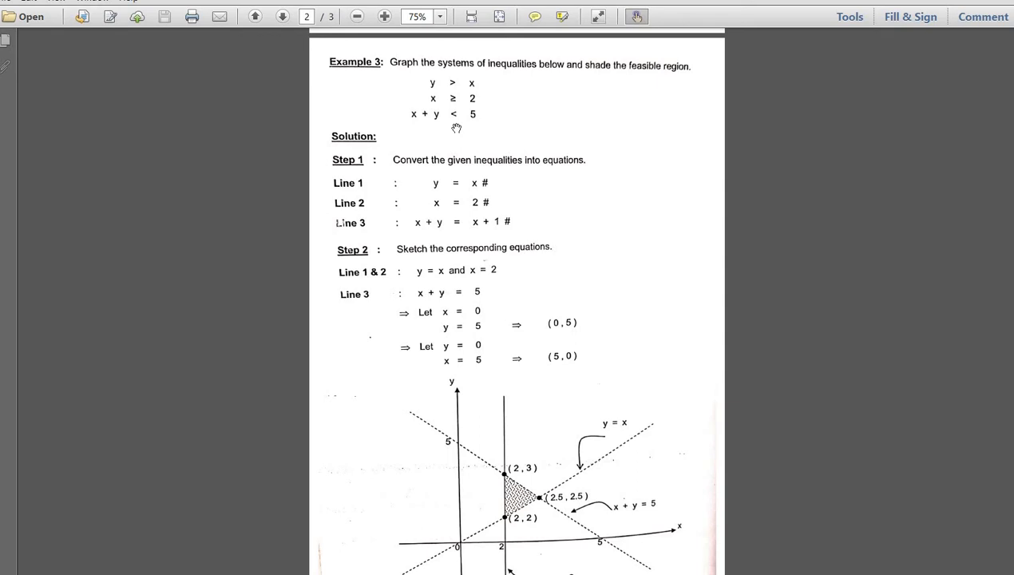
{"action": "scroll", "coordinate": [456, 128], "scroll_direction": "down", "scroll_amount": 1}
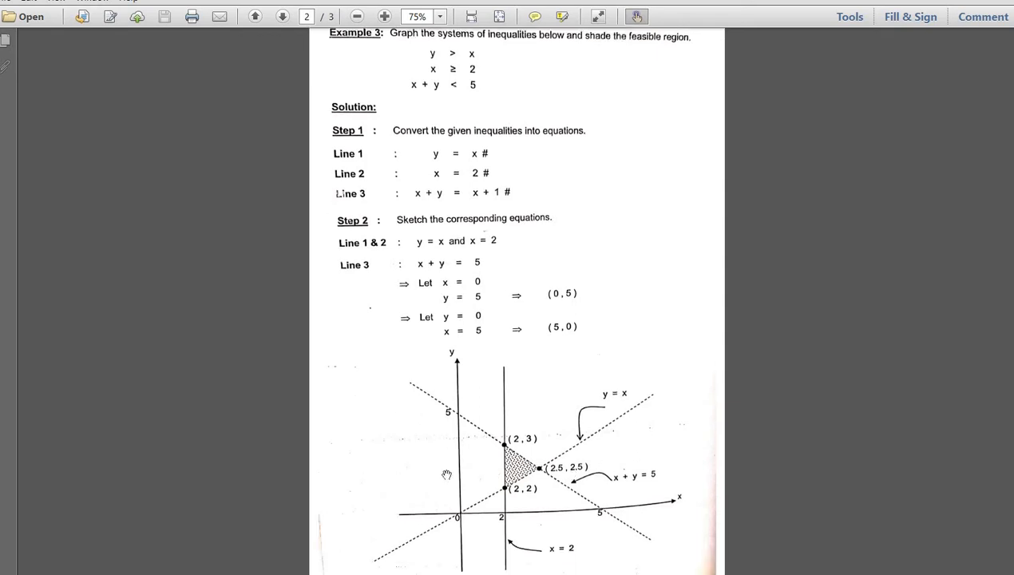
{"action": "scroll", "coordinate": [555, 399], "scroll_direction": "down", "scroll_amount": 1}
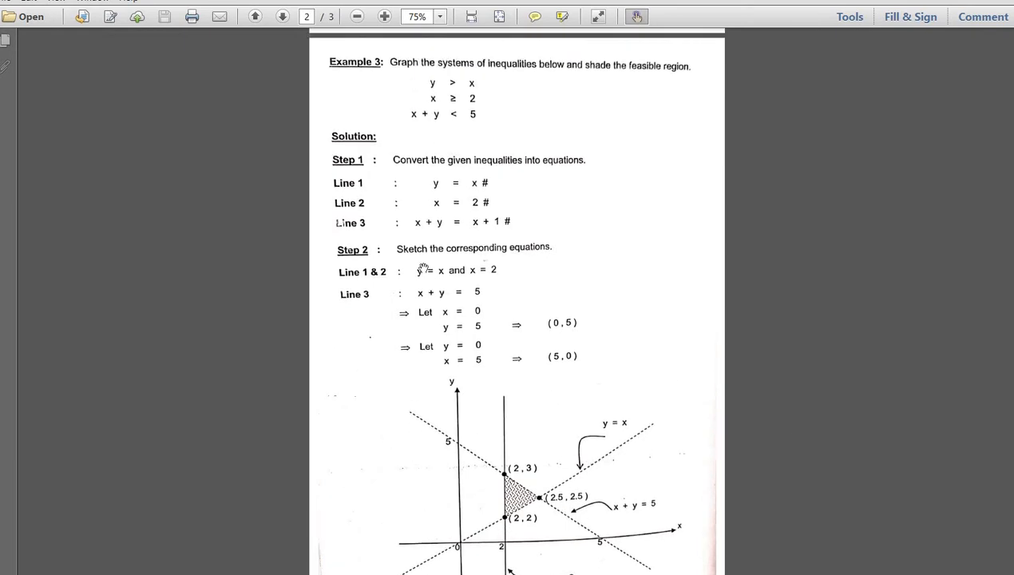
{"action": "scroll", "coordinate": [428, 462], "scroll_direction": "up", "scroll_amount": 2}
{"action": "scroll", "coordinate": [467, 122], "scroll_direction": "down", "scroll_amount": 2}
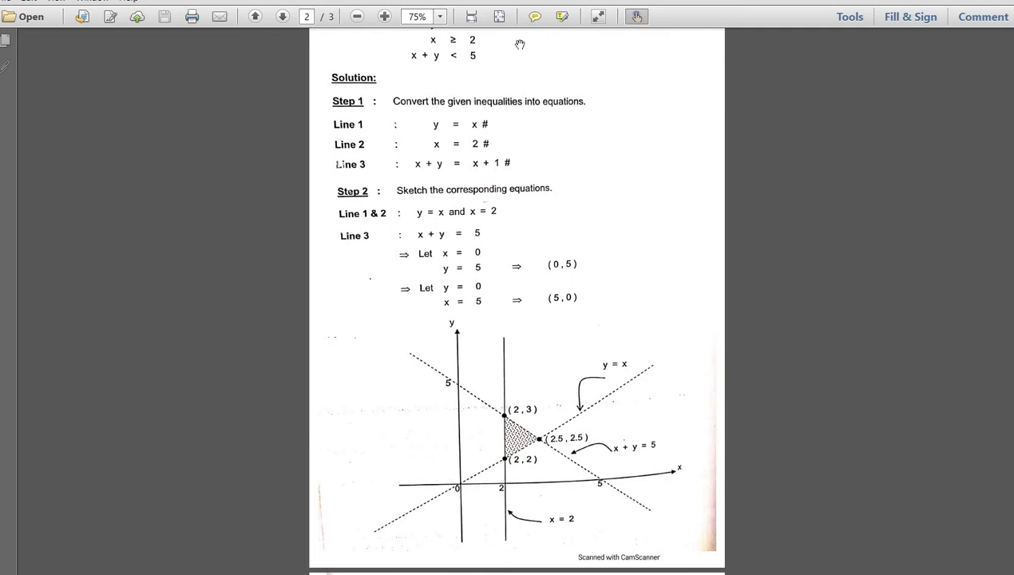
{"action": "scroll", "coordinate": [511, 135], "scroll_direction": "up", "scroll_amount": 2}
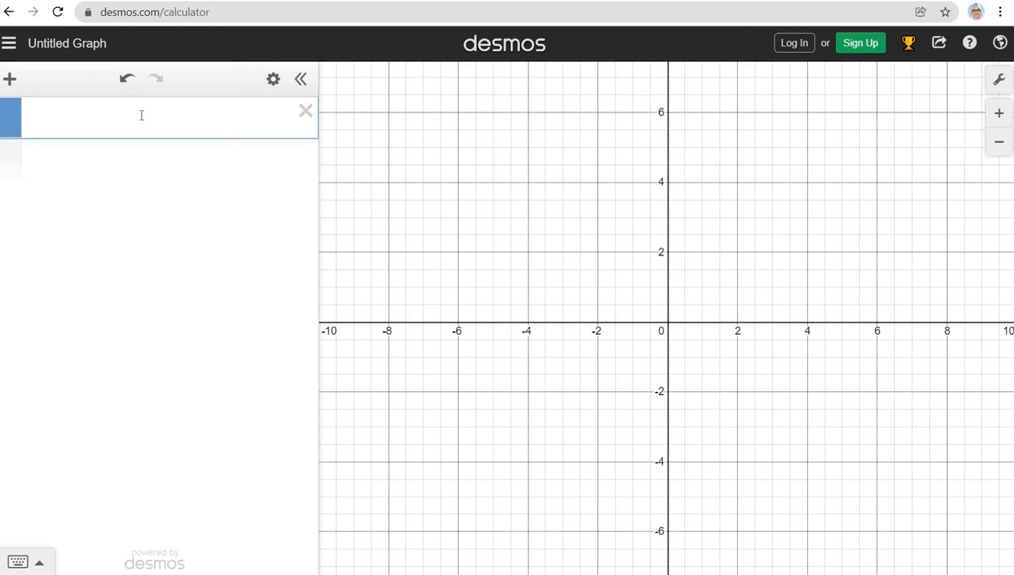
Graph the line y = x in the first expression and check it against Example 3 in the PDF.
{"action": "type", "text": "y = x"}
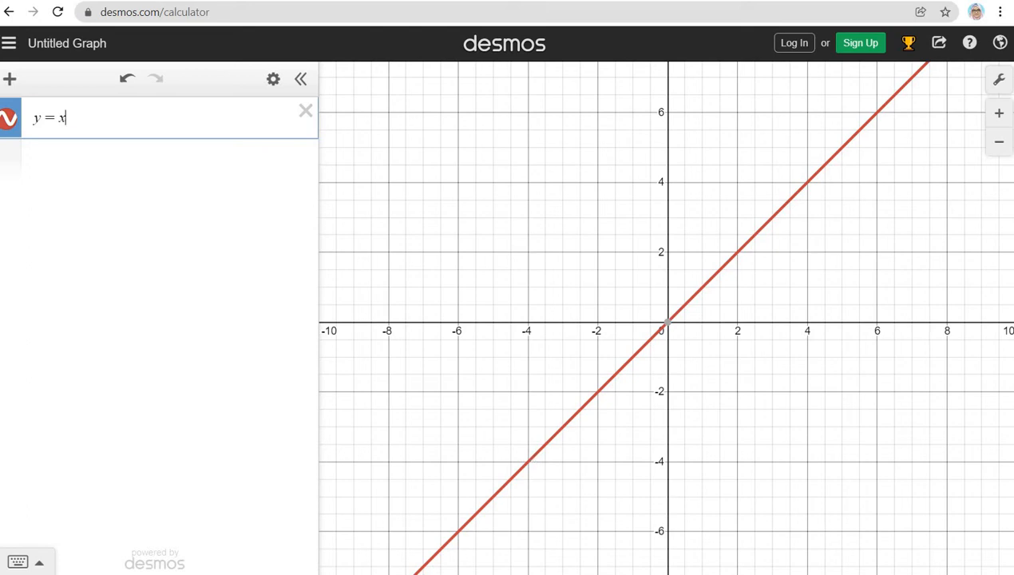
{"action": "key", "text": "alt+Tab"}
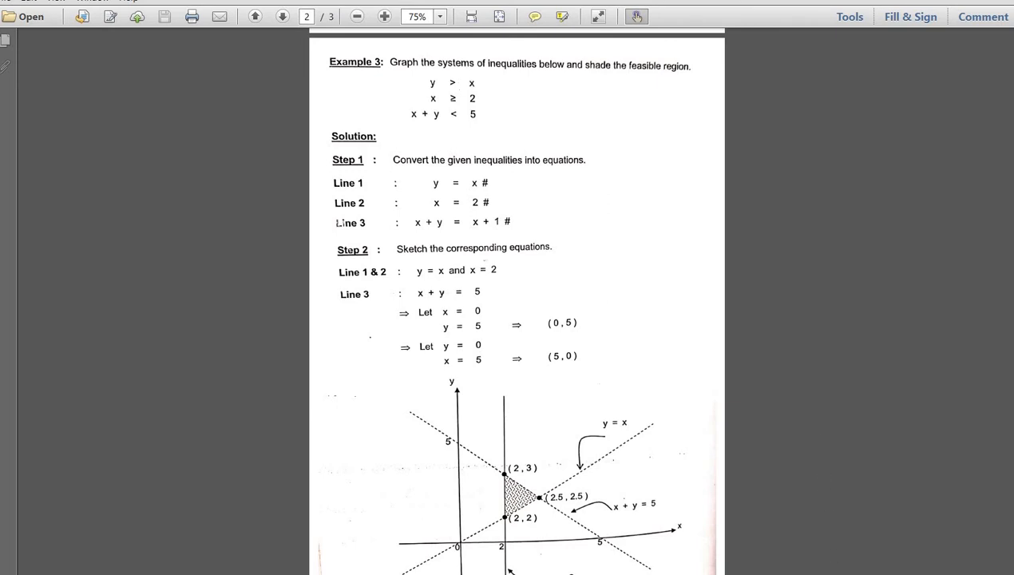
{"action": "left_click", "coordinate": [821, 574]}
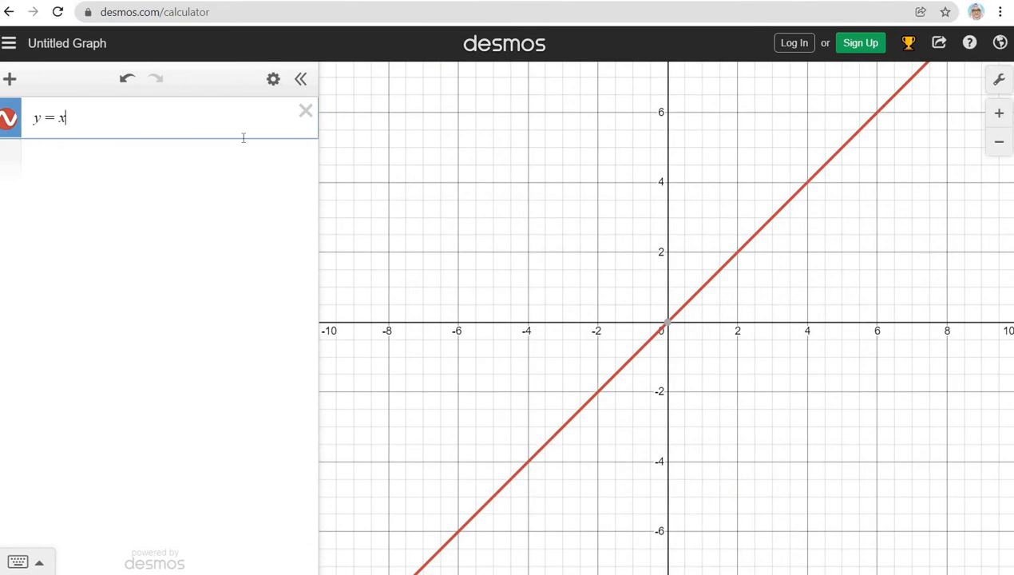
Change the line style of y = x to dashed and leave the expression editing mode.
{"action": "left_click", "coordinate": [272, 79]}
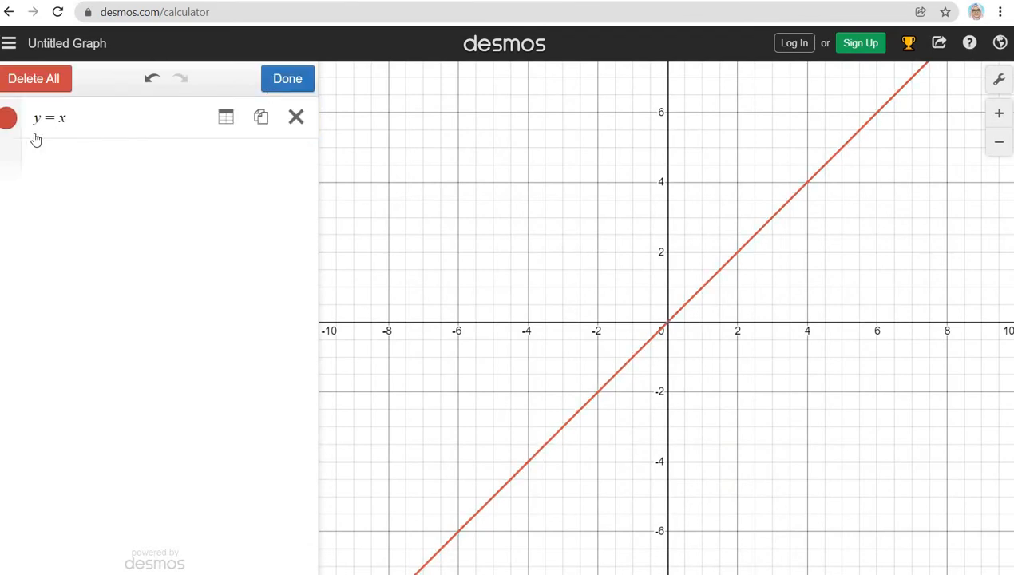
{"action": "left_click", "coordinate": [10, 120]}
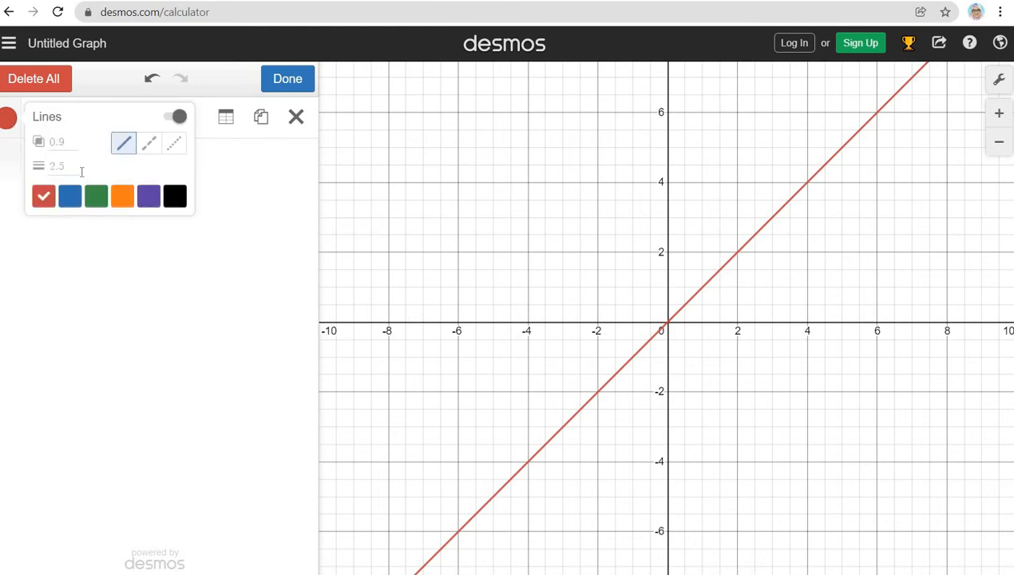
{"action": "left_click", "coordinate": [148, 147]}
{"action": "left_click", "coordinate": [283, 85]}
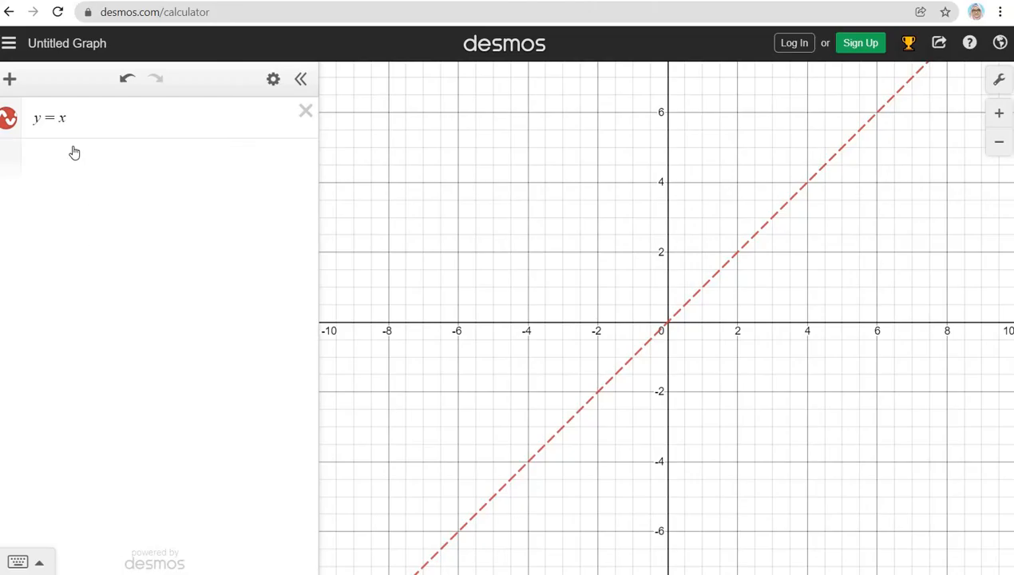
Graph the vertical line x = 2 in the second expression and check it against Example 3 in the PDF.
{"action": "left_click", "coordinate": [72, 155]}
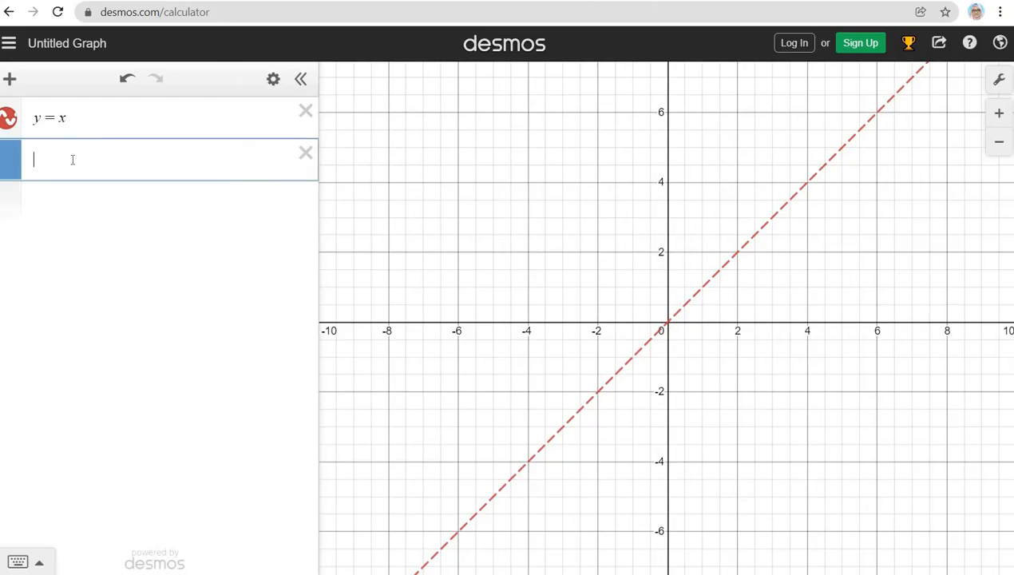
{"action": "type", "text": "x=2"}
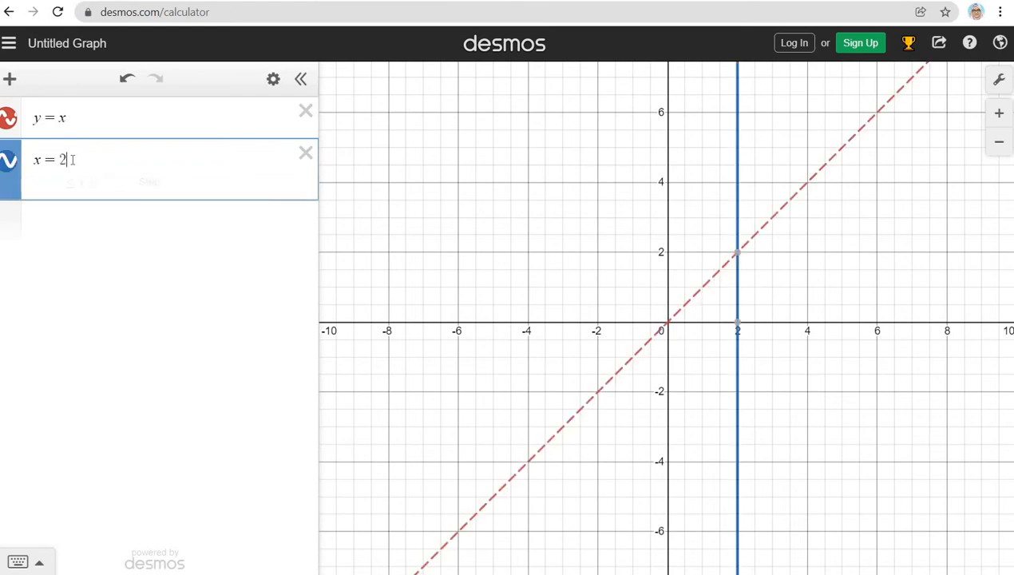
{"action": "left_click", "coordinate": [208, 245]}
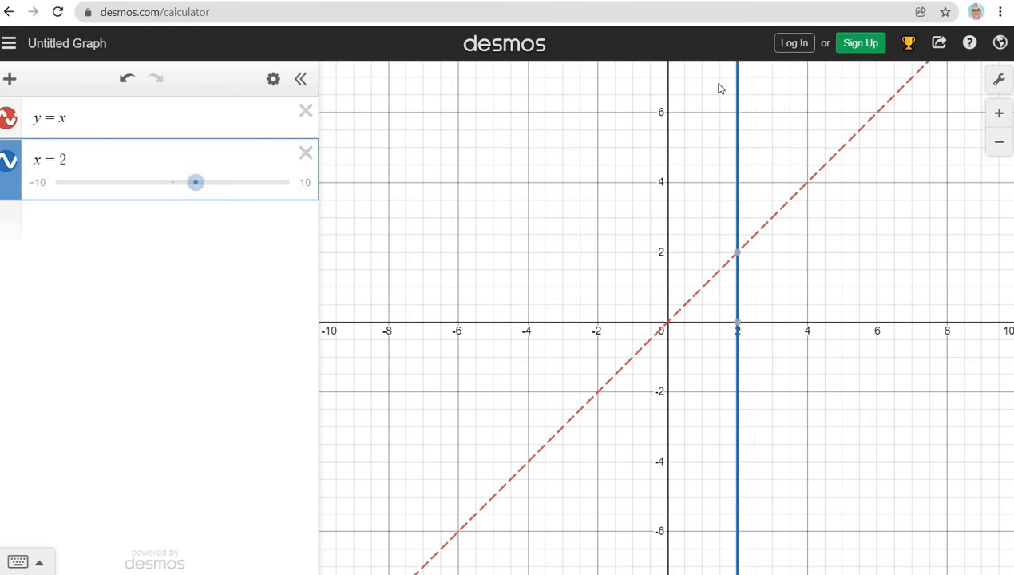
{"action": "key", "text": "alt+Tab"}
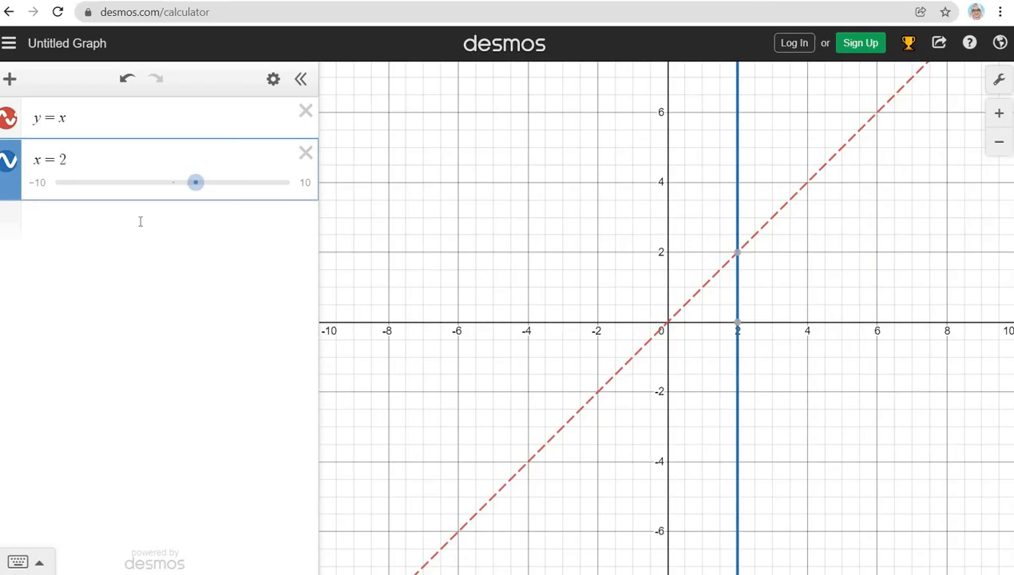
Graph the line y = 5 − x in the third expression and check the inequality sign of x + y < 5 in the PDF.
{"action": "left_click", "coordinate": [140, 221]}
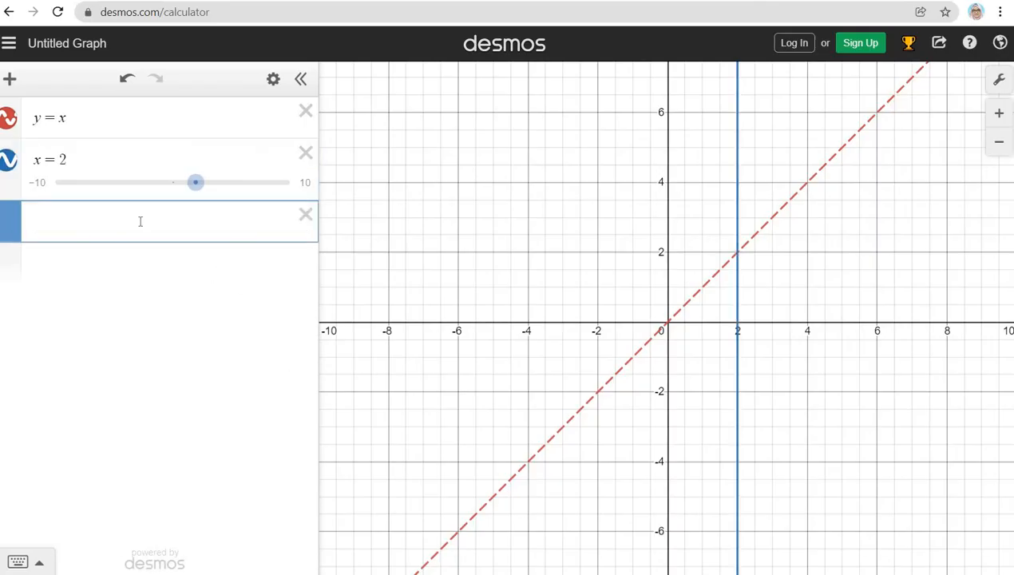
{"action": "type", "text": "y"}
{"action": "type", "text": "="}
{"action": "type", "text": "5-x"}
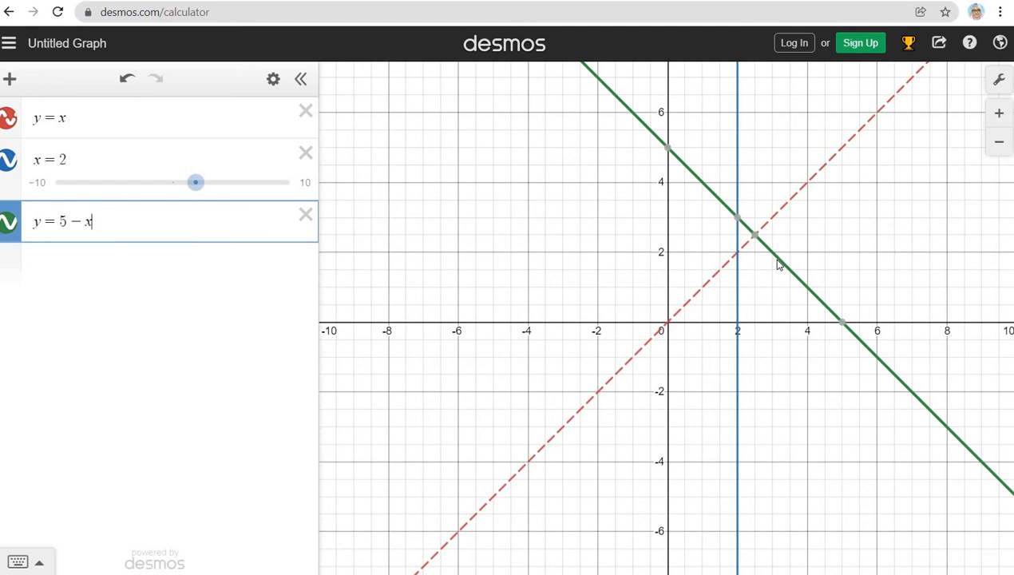
{"action": "left_click", "coordinate": [781, 574]}
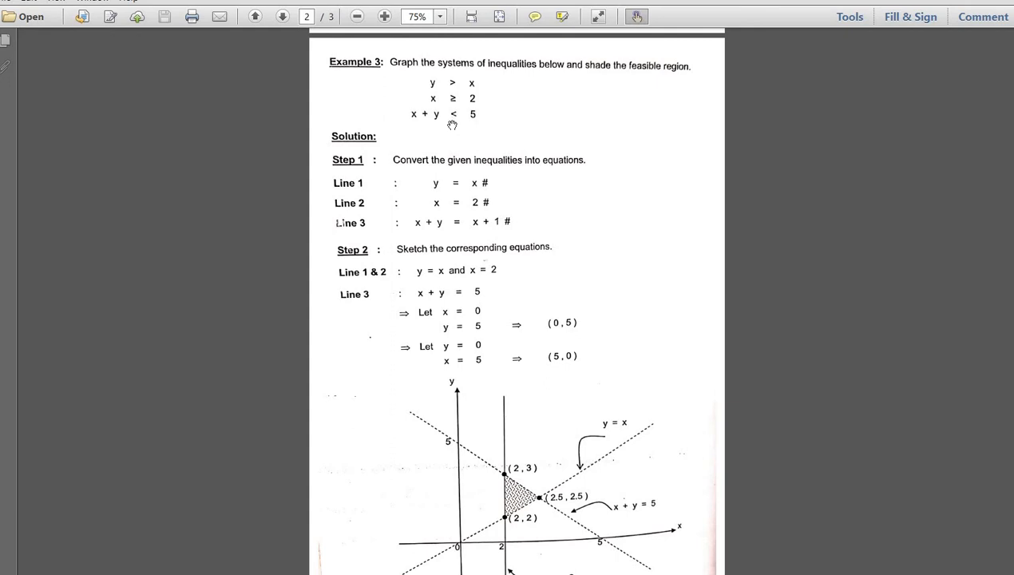
{"action": "left_click", "coordinate": [741, 572]}
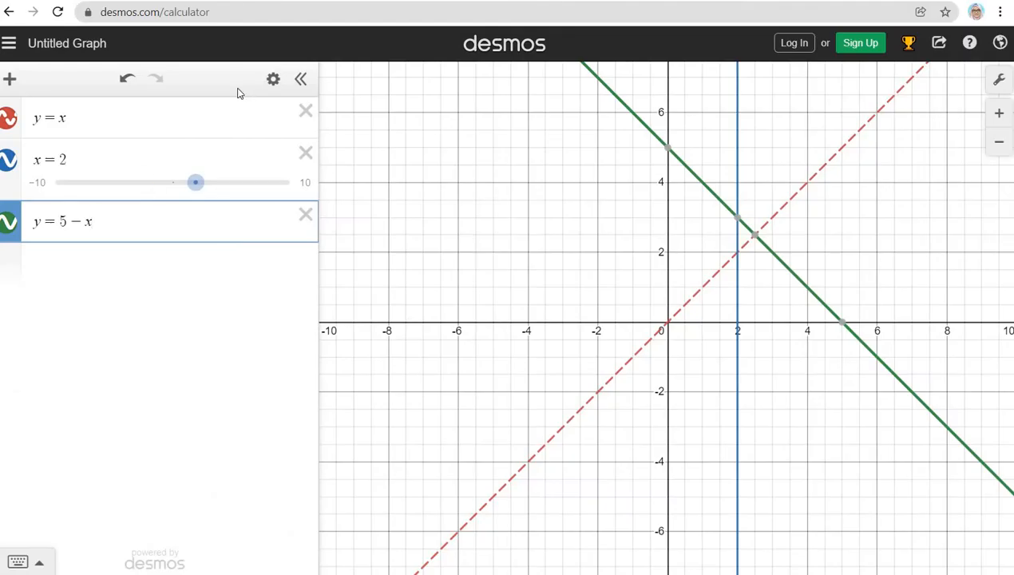
Change the line style of y = 5 − x to dashed, leave expression editing, and compare with the sketch in the PDF.
{"action": "left_click", "coordinate": [270, 81]}
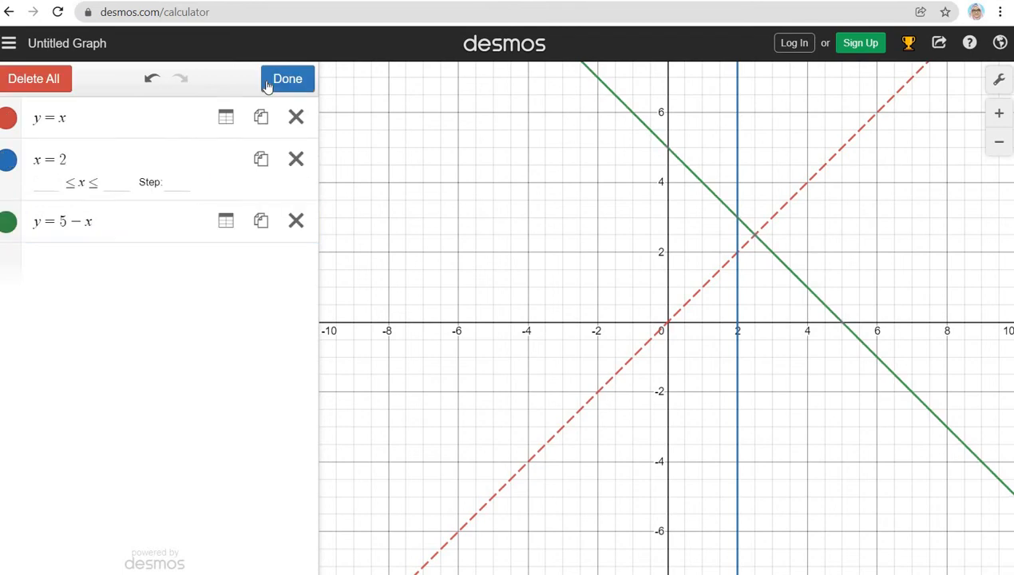
{"action": "left_click", "coordinate": [9, 230]}
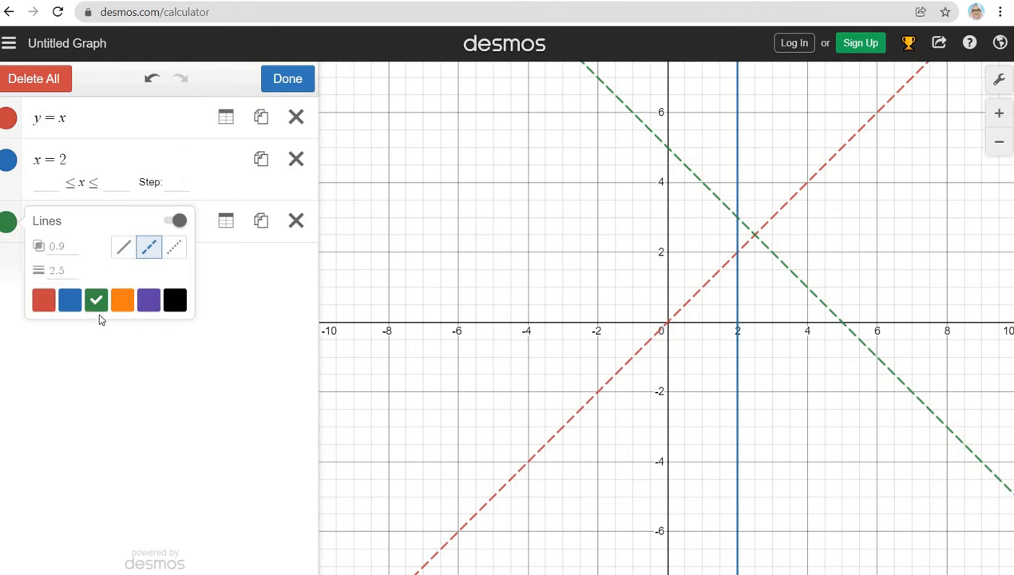
{"action": "left_click", "coordinate": [290, 79]}
{"action": "left_click", "coordinate": [292, 79]}
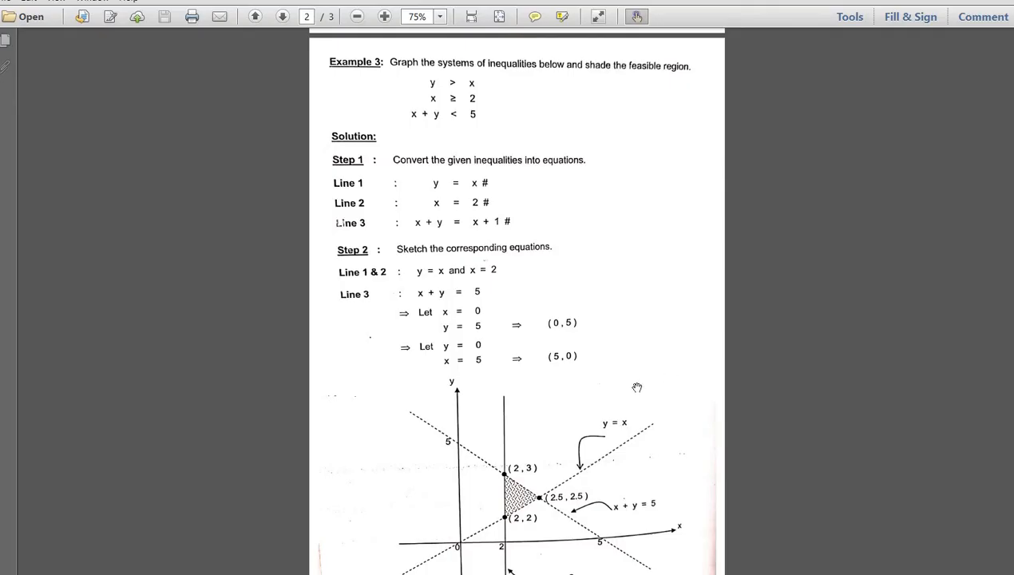
{"action": "scroll", "coordinate": [582, 391], "scroll_direction": "down", "scroll_amount": 3}
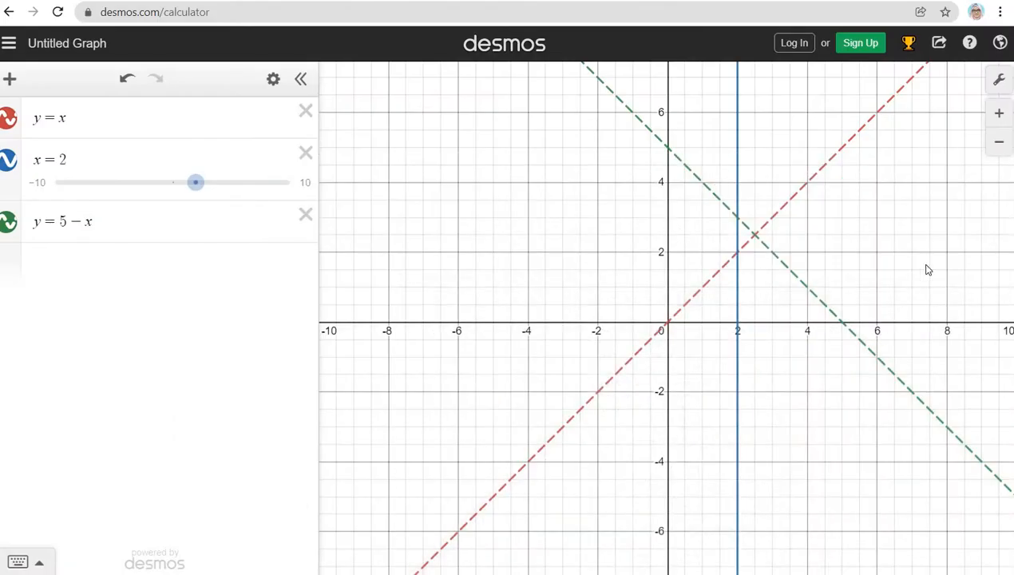
Label the horizontal axis x and the vertical axis y, and show arrows at both ends of the axes.
{"action": "left_click_drag", "start_coordinate": [838, 309], "coordinate": [822, 333]}
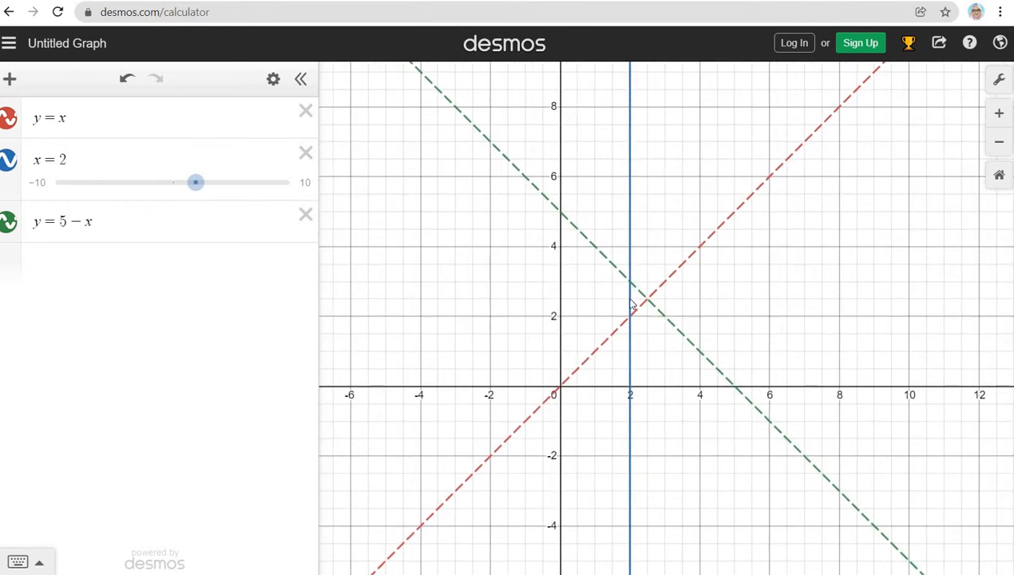
{"action": "left_click", "coordinate": [998, 80]}
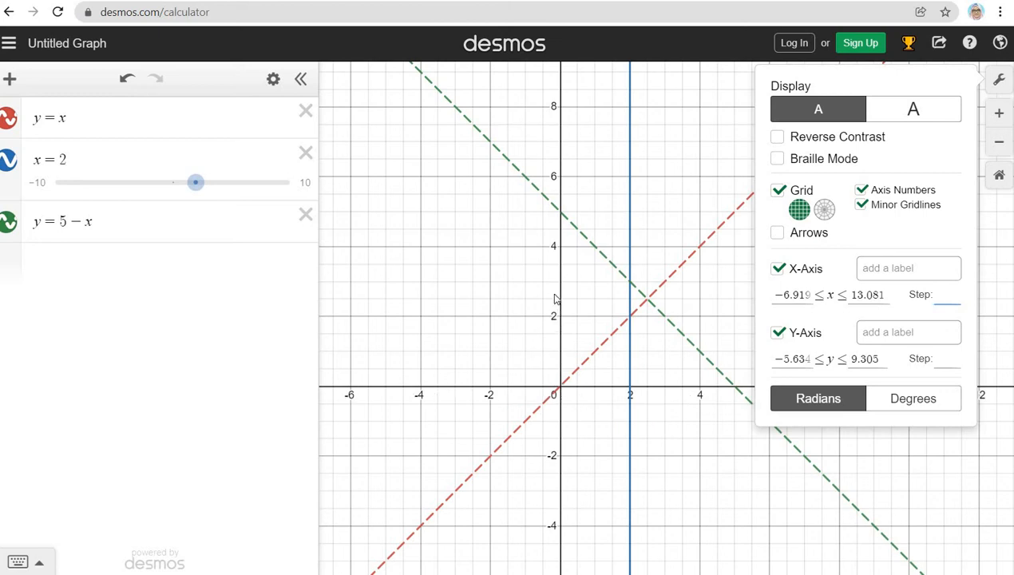
{"action": "left_click", "coordinate": [902, 269]}
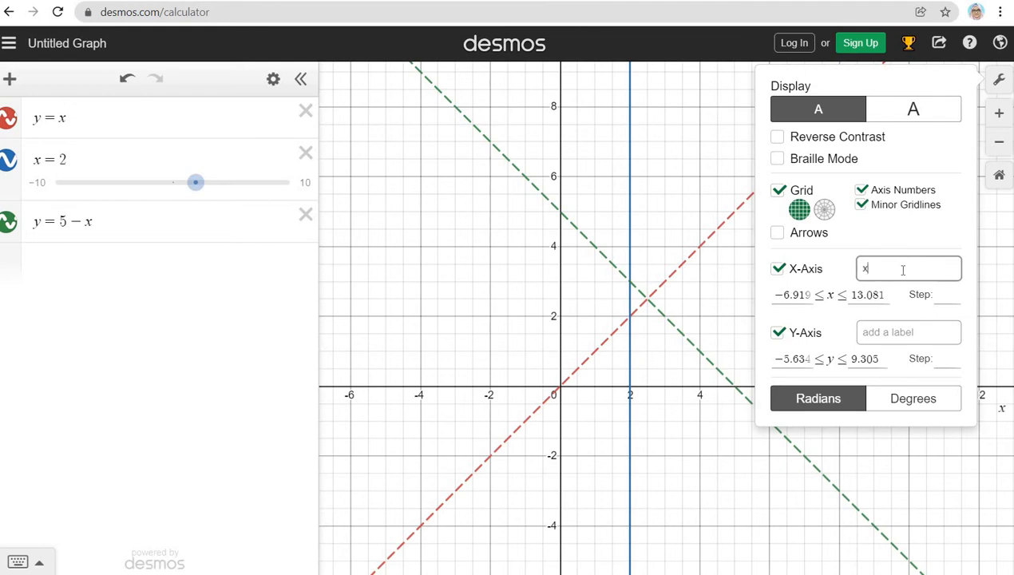
{"action": "left_click", "coordinate": [911, 328]}
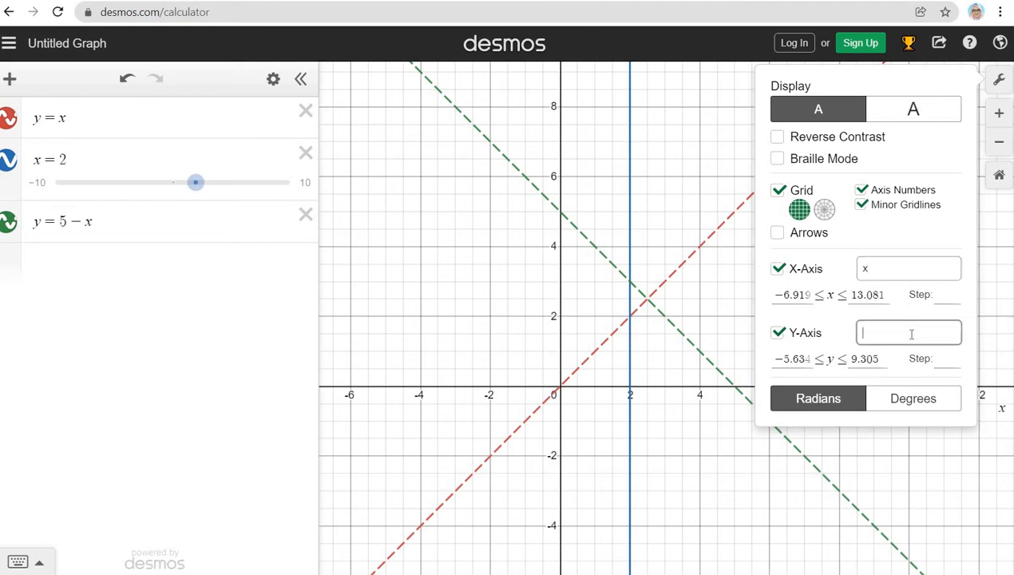
{"action": "type", "text": "y"}
{"action": "key", "text": "Return"}
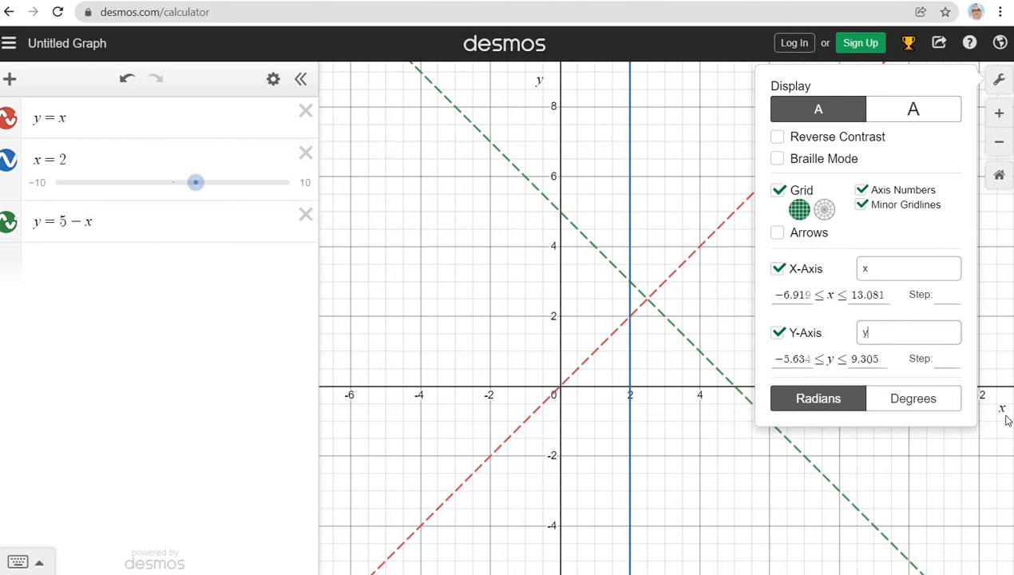
{"action": "left_click", "coordinate": [778, 234]}
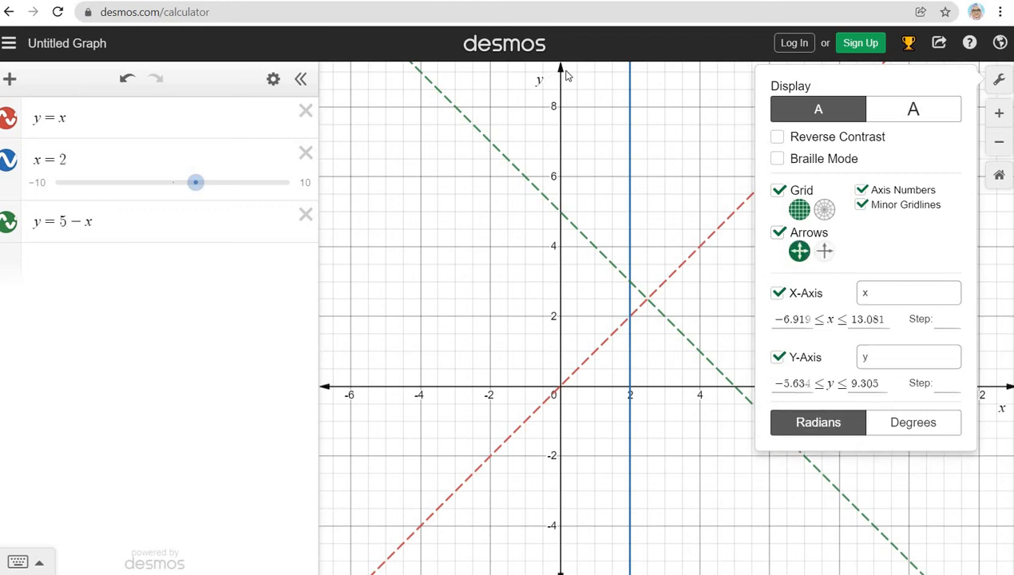
{"action": "left_click", "coordinate": [990, 82]}
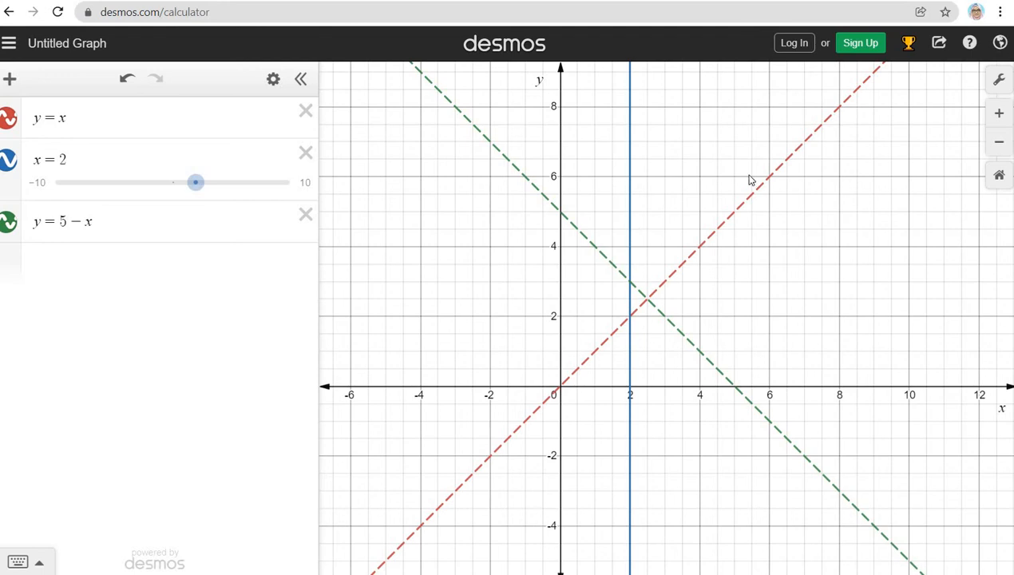
Set the step of both the x-axis and the y-axis to 1 in the graph settings.
{"action": "left_click", "coordinate": [994, 83]}
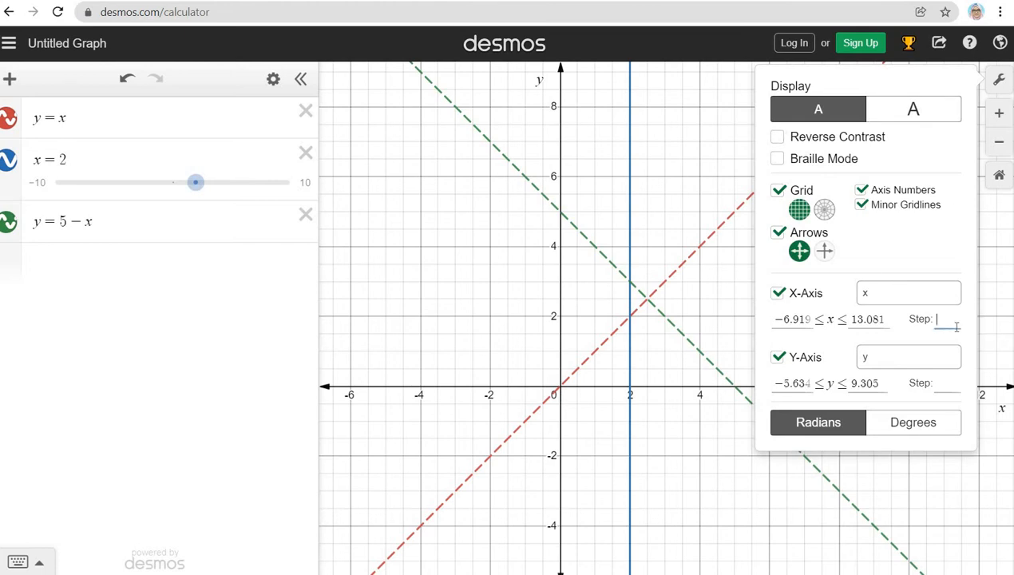
{"action": "type", "text": "1"}
{"action": "left_click", "coordinate": [949, 385]}
{"action": "type", "text": "1"}
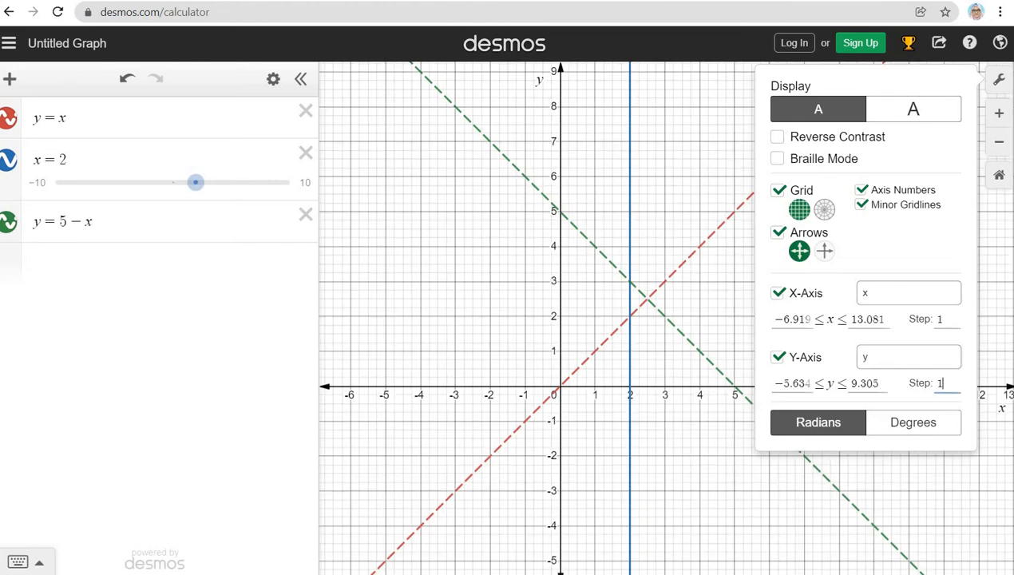
{"action": "left_click", "coordinate": [997, 83]}
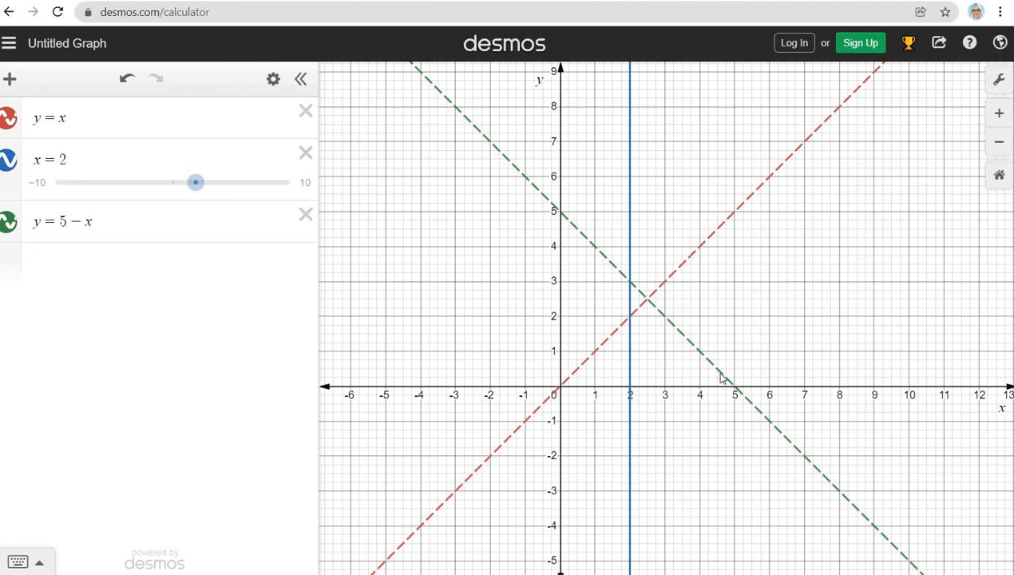
Add subscripts to the two slanted line equations so they read y₁ = x and y₂ = 5 − x.
{"action": "left_click", "coordinate": [998, 113]}
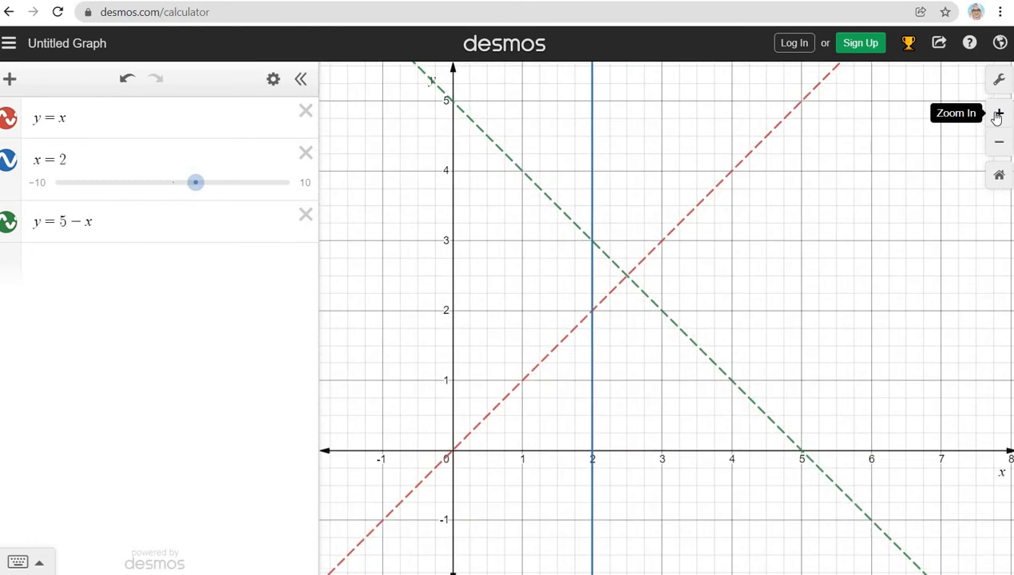
{"action": "left_click", "coordinate": [997, 113]}
{"action": "left_click", "coordinate": [999, 142]}
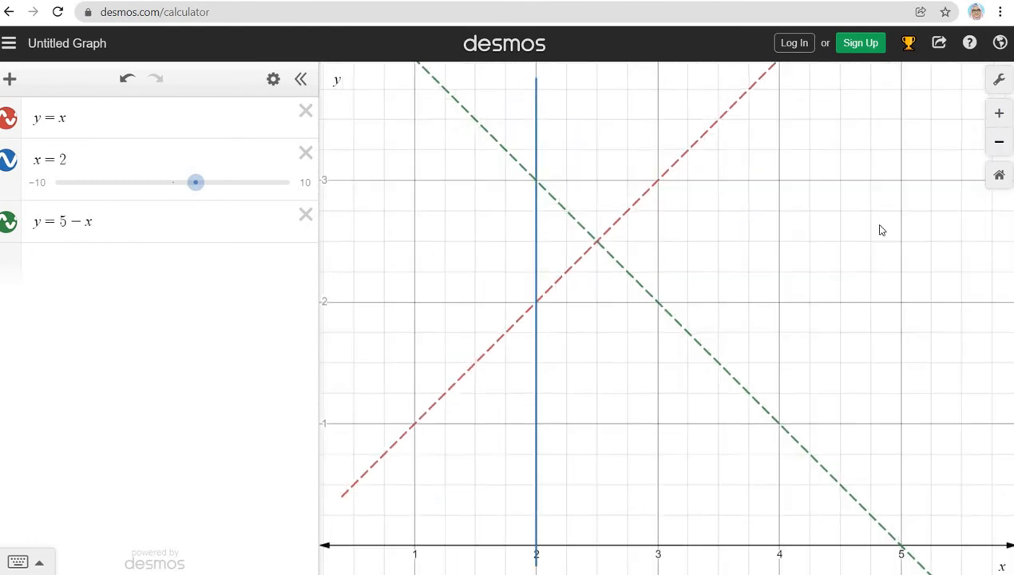
{"action": "left_click_drag", "start_coordinate": [781, 280], "coordinate": [826, 291]}
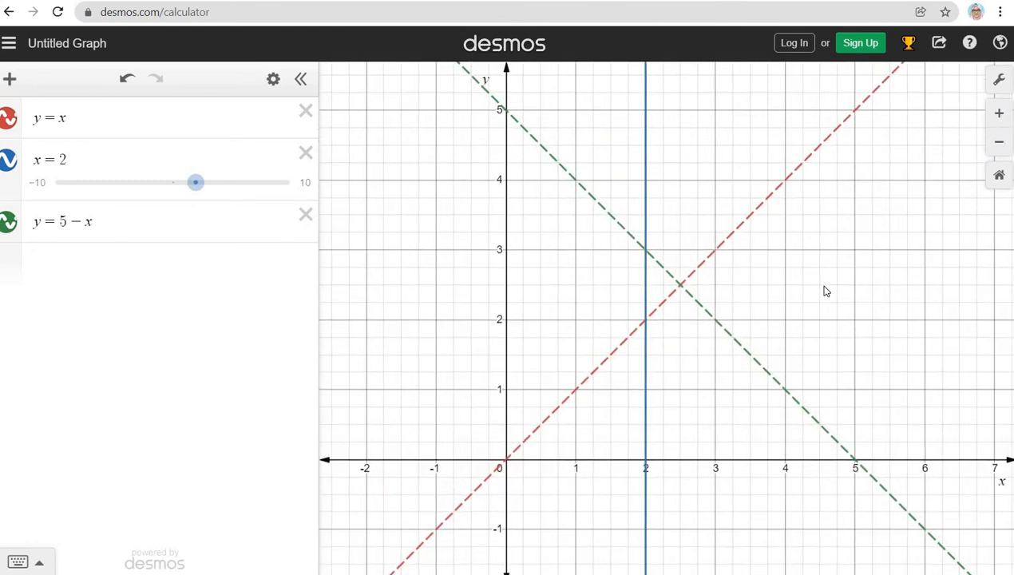
{"action": "left_click", "coordinate": [38, 263]}
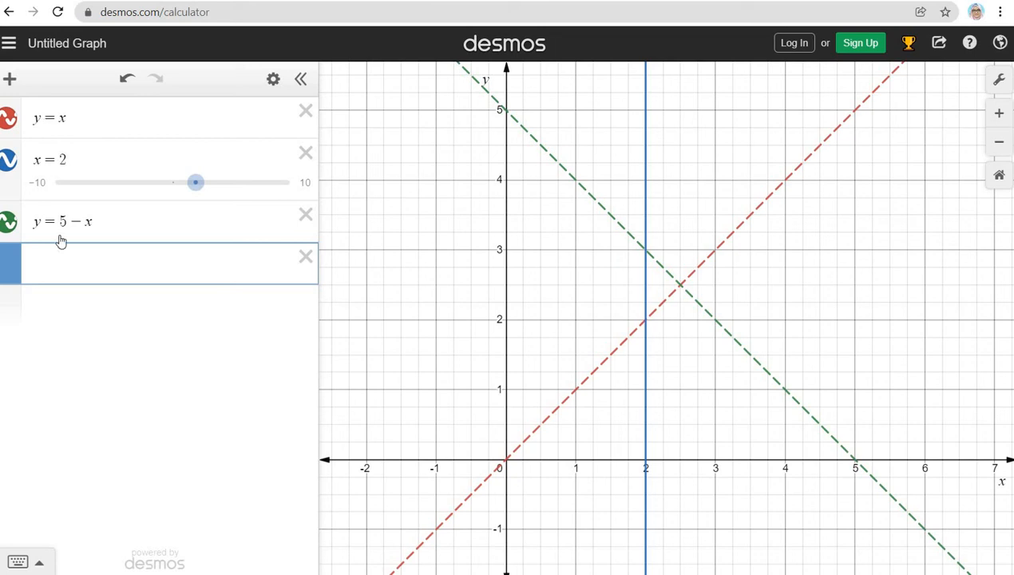
{"action": "left_click", "coordinate": [40, 117]}
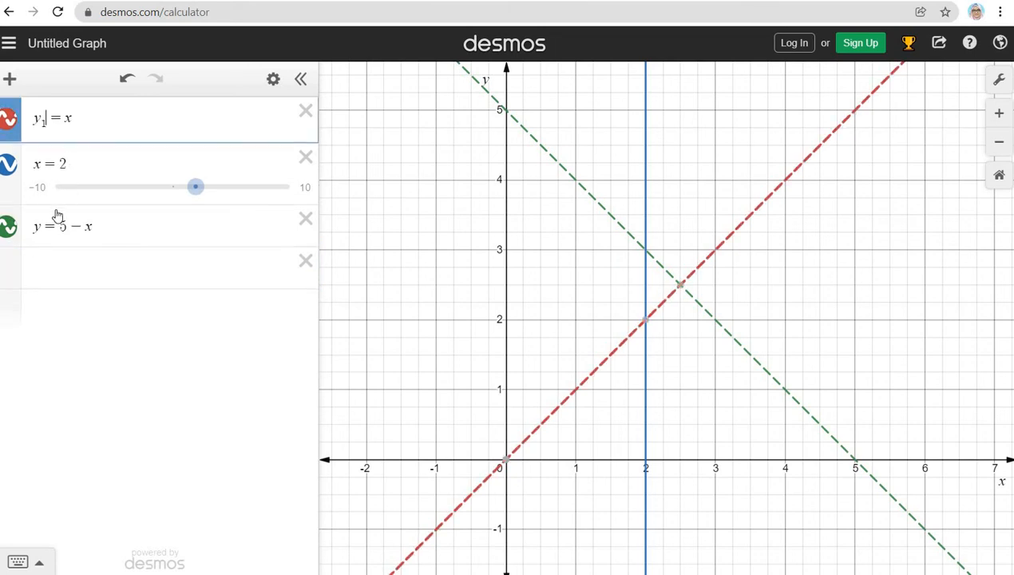
{"action": "type", "text": "1"}
{"action": "left_click", "coordinate": [40, 226]}
{"action": "type", "text": "2"}
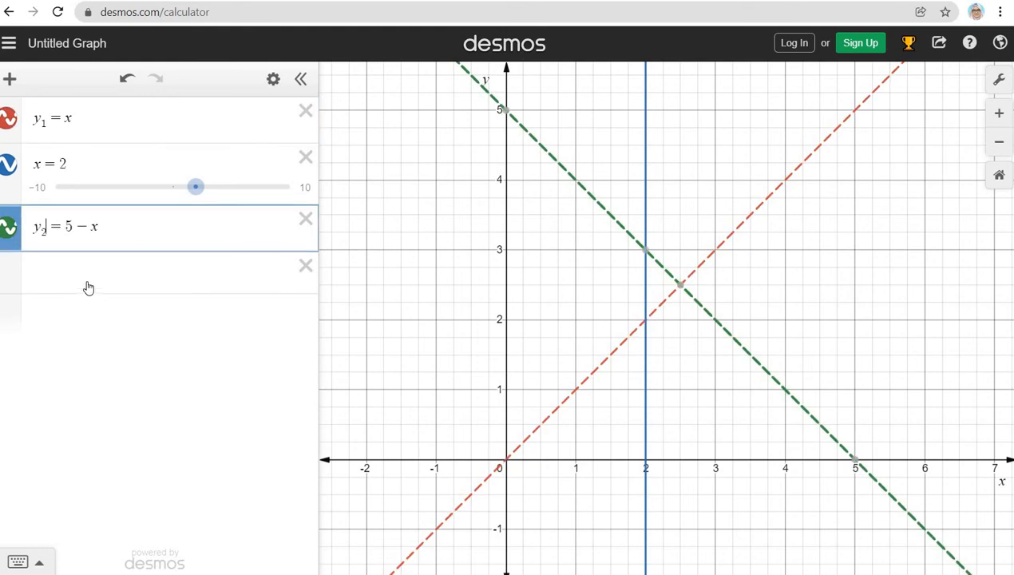
Remove the subscripts of y₁ and y₂ one at a time and re-enter 1 and 2 with the on-screen keypad.
{"action": "left_click", "coordinate": [50, 120]}
{"action": "key", "text": "BackSpace"}
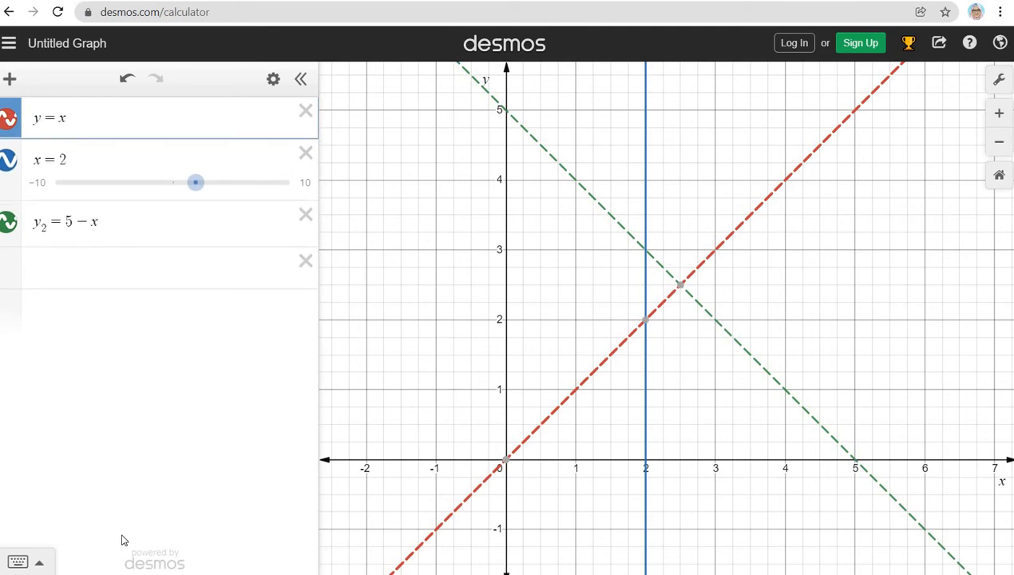
{"action": "left_click", "coordinate": [49, 563]}
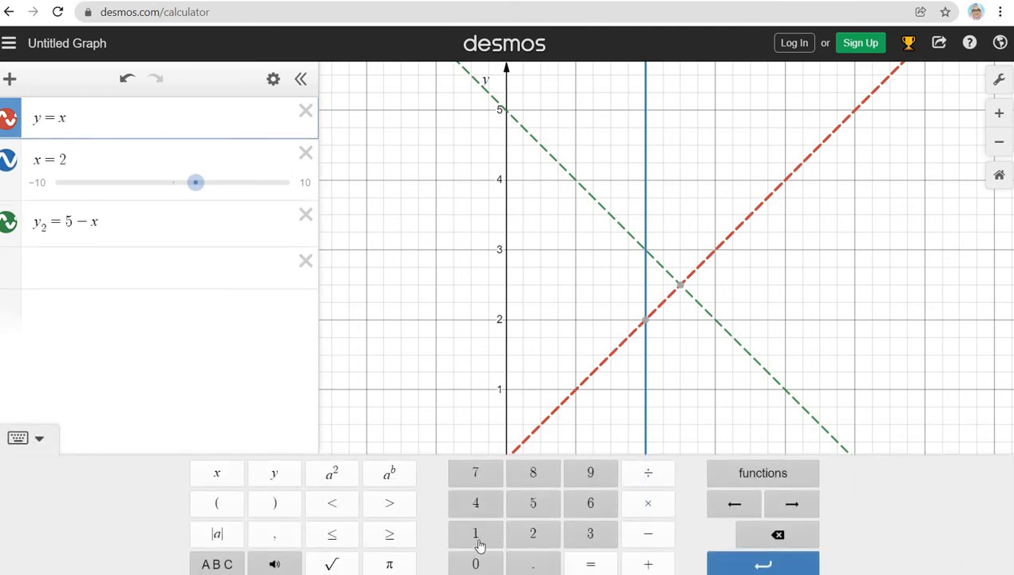
{"action": "left_click", "coordinate": [477, 535]}
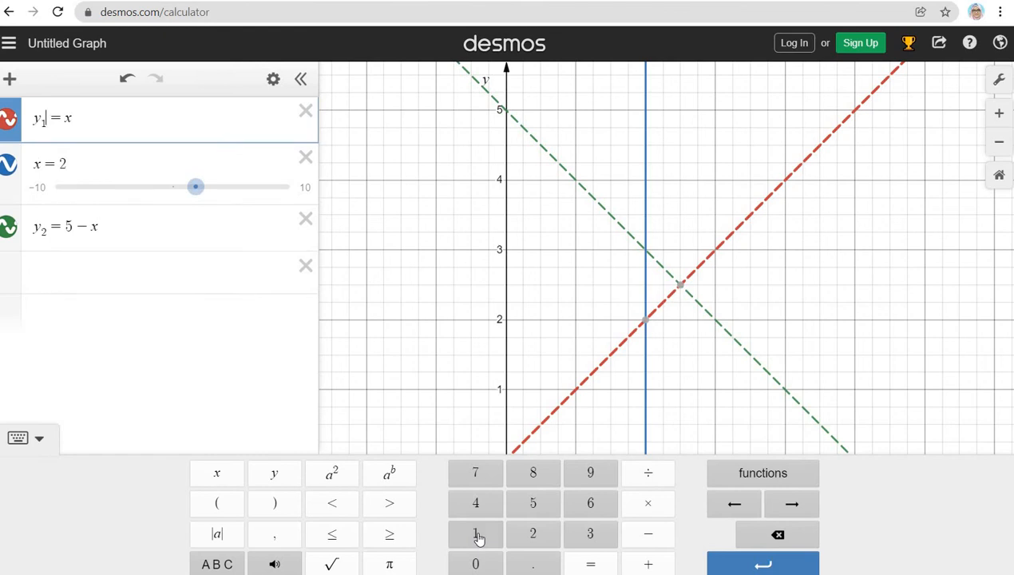
{"action": "left_click", "coordinate": [48, 229]}
{"action": "key", "text": "BackSpace"}
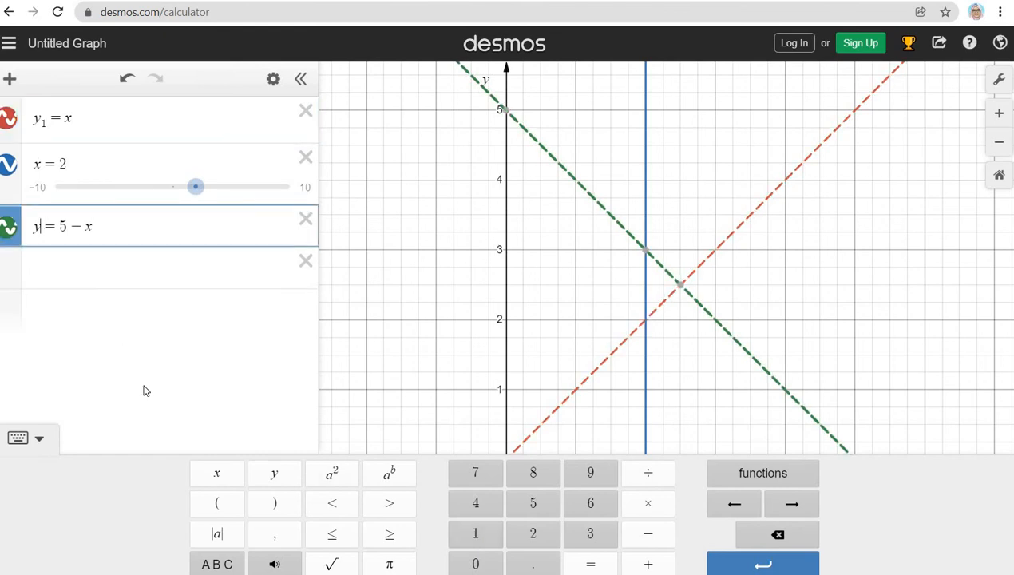
{"action": "left_click", "coordinate": [546, 541]}
Add the compound inequality y₁ < y < y₂ as a new expression below the three boundary lines.
{"action": "left_click", "coordinate": [74, 271]}
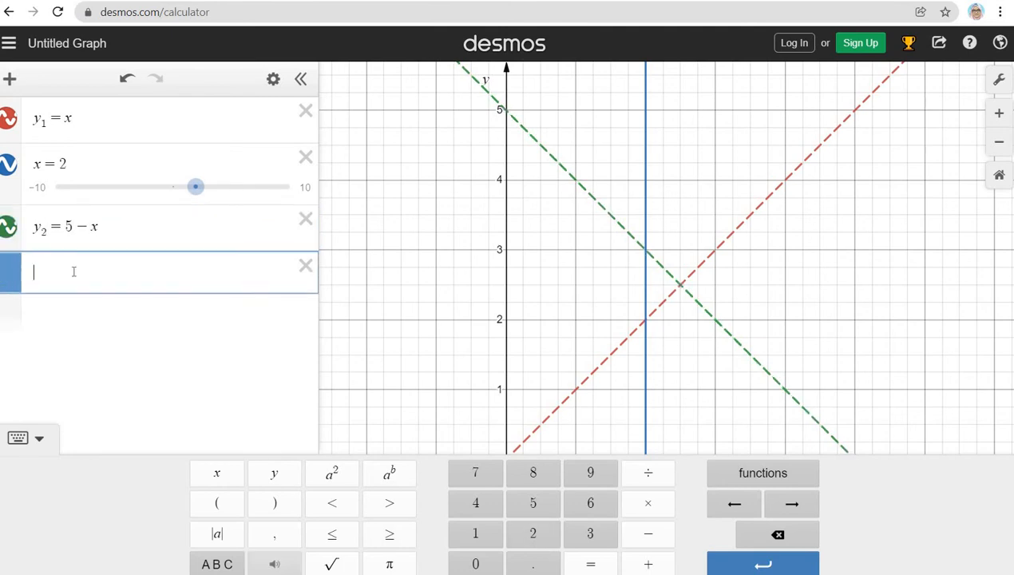
{"action": "left_click", "coordinate": [40, 439]}
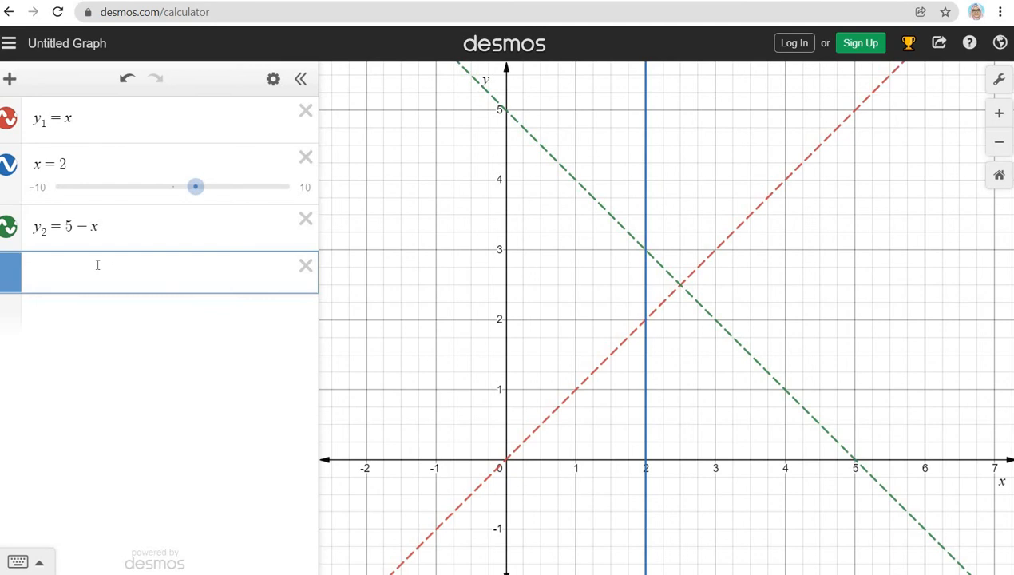
{"action": "type", "text": "y1"}
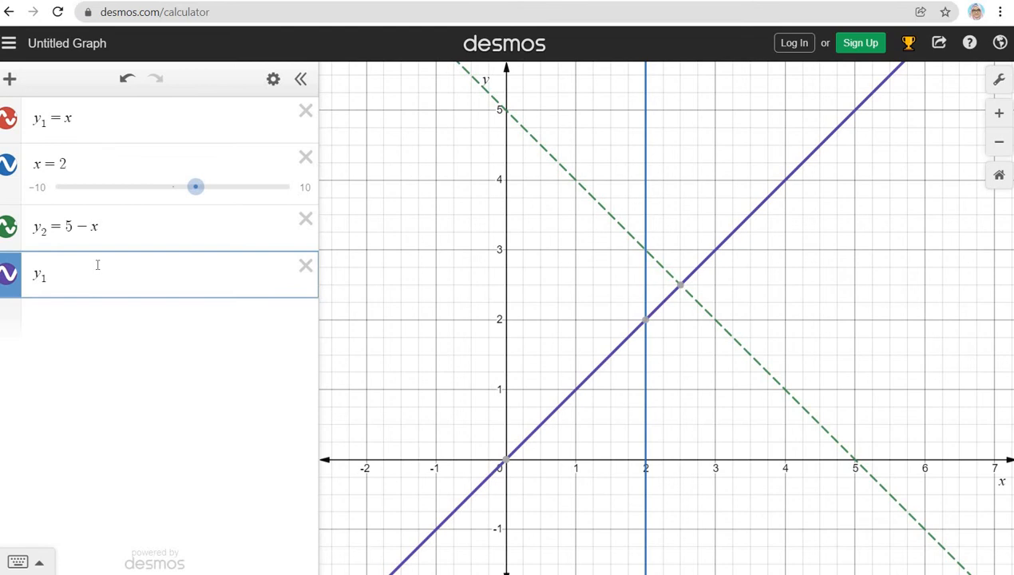
{"action": "left_click", "coordinate": [18, 561]}
{"action": "left_click", "coordinate": [339, 505]}
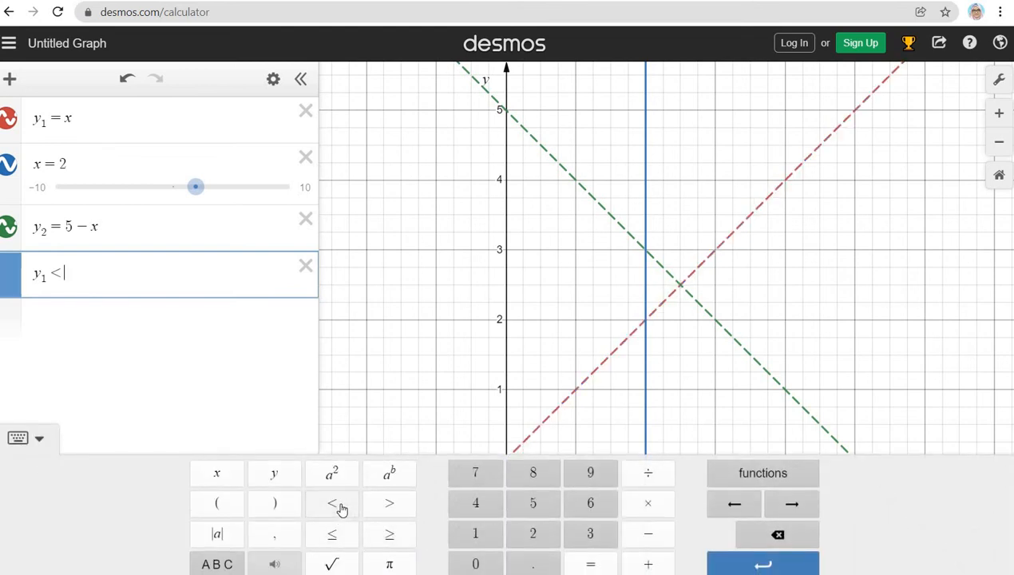
{"action": "type", "text": "y"}
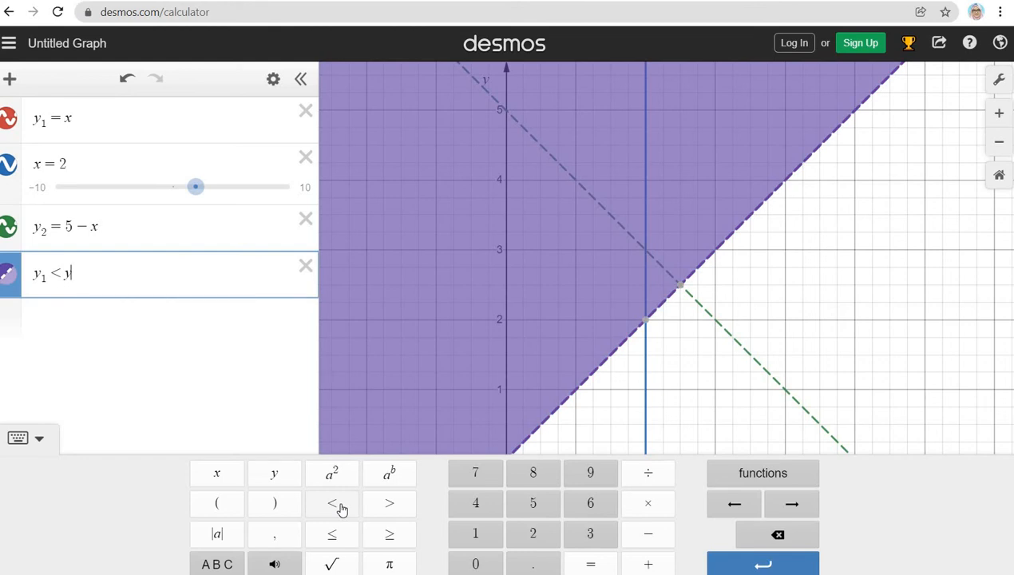
{"action": "left_click", "coordinate": [339, 505]}
{"action": "type", "text": "y"}
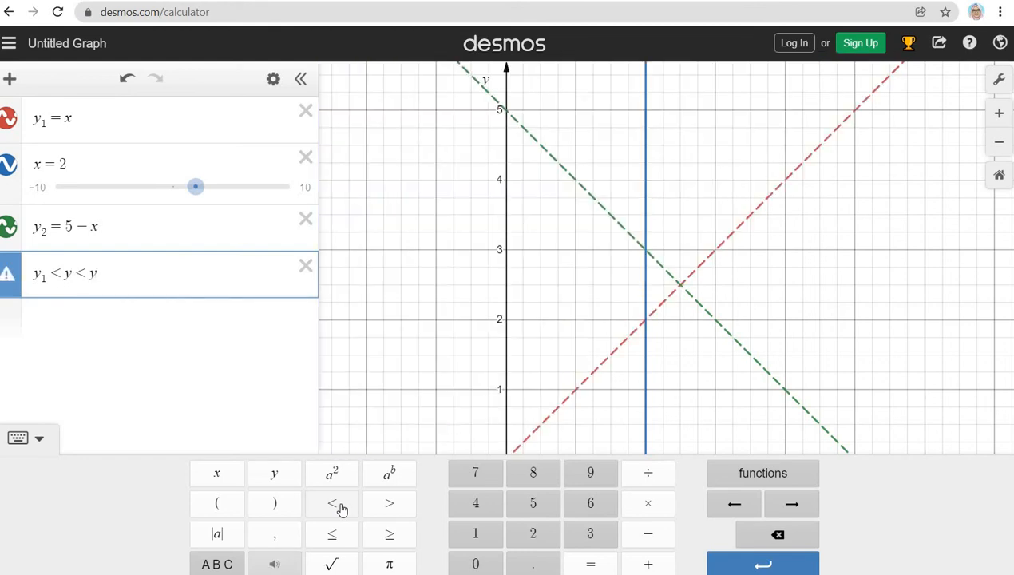
{"action": "type", "text": "2"}
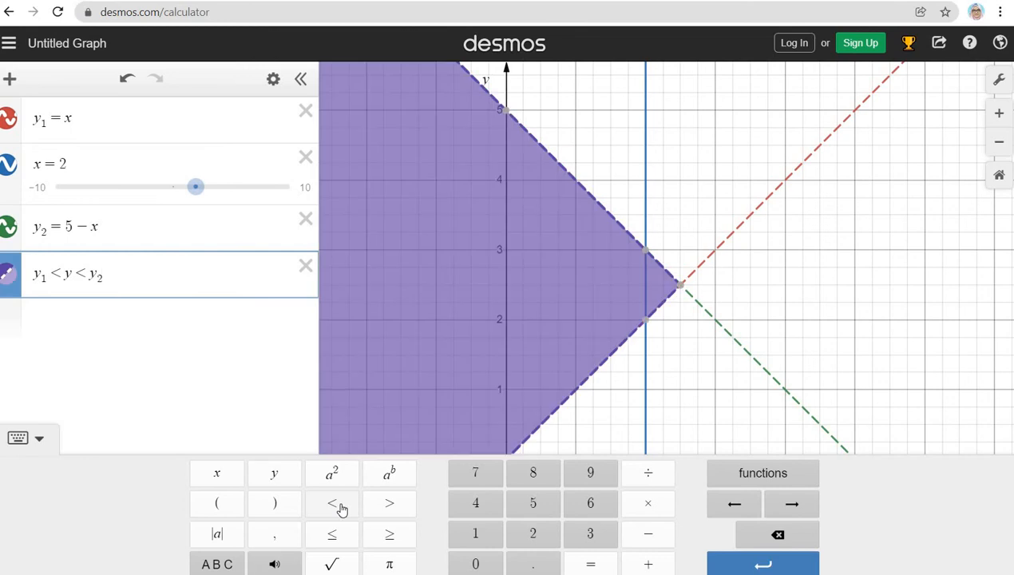
{"action": "left_click", "coordinate": [248, 413]}
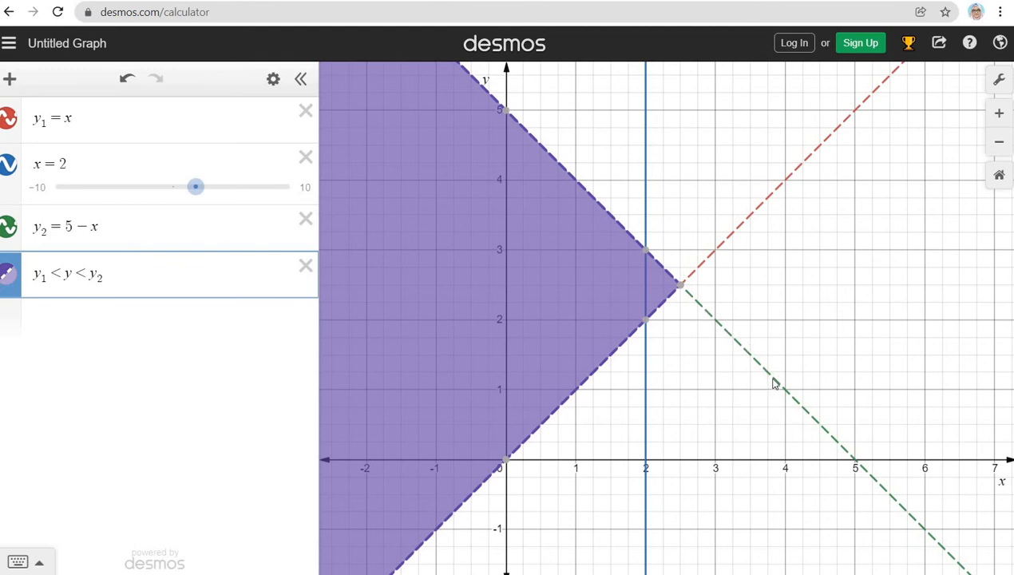
Restrict the inequality y₁ < y < y₂ to the domain {2 < x < 2.5}.
{"action": "mouse_move", "coordinate": [680, 292]}
{"action": "left_click", "coordinate": [124, 281]}
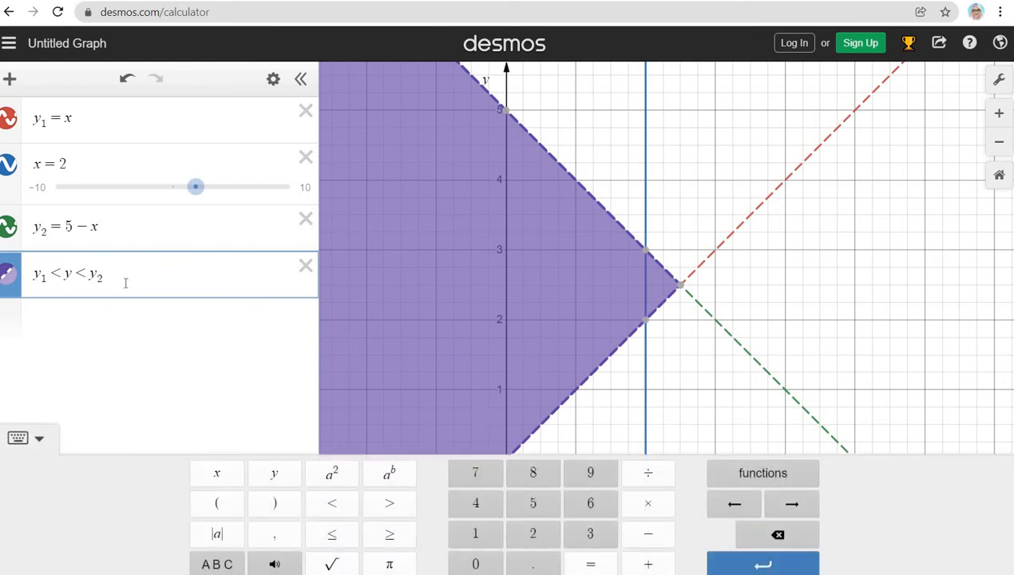
{"action": "type", "text": "{"}
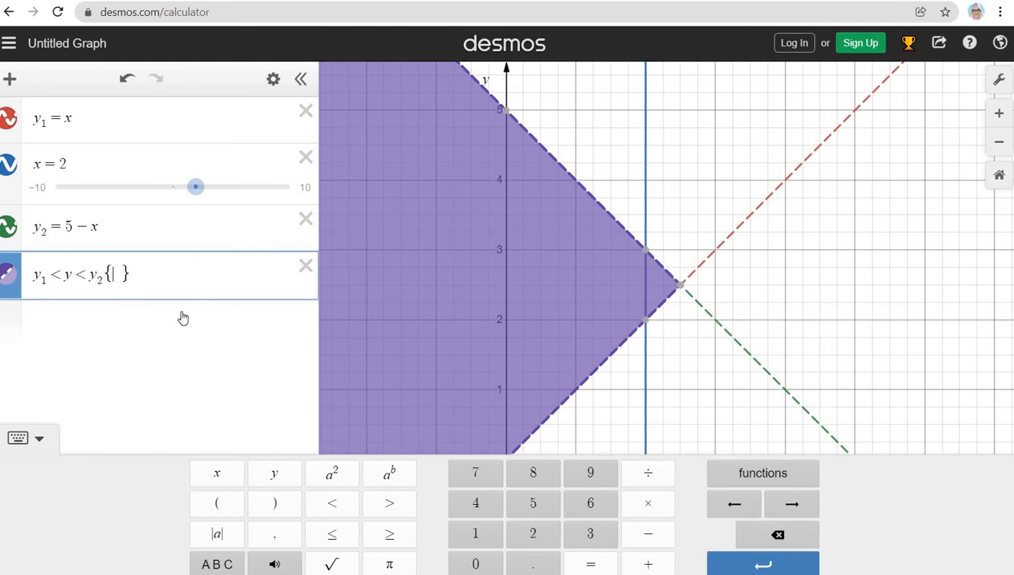
{"action": "left_click", "coordinate": [37, 438]}
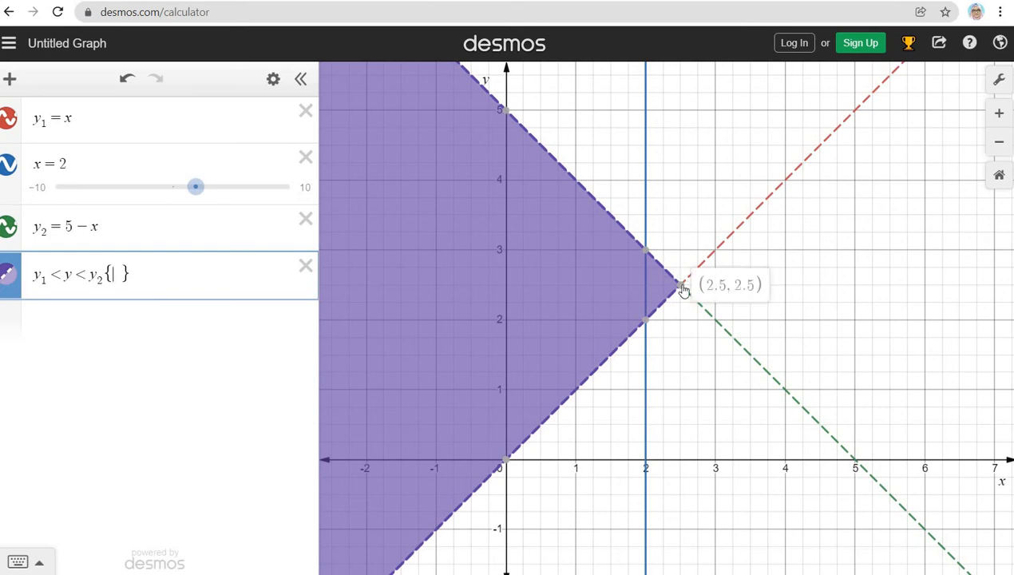
{"action": "mouse_move", "coordinate": [649, 326]}
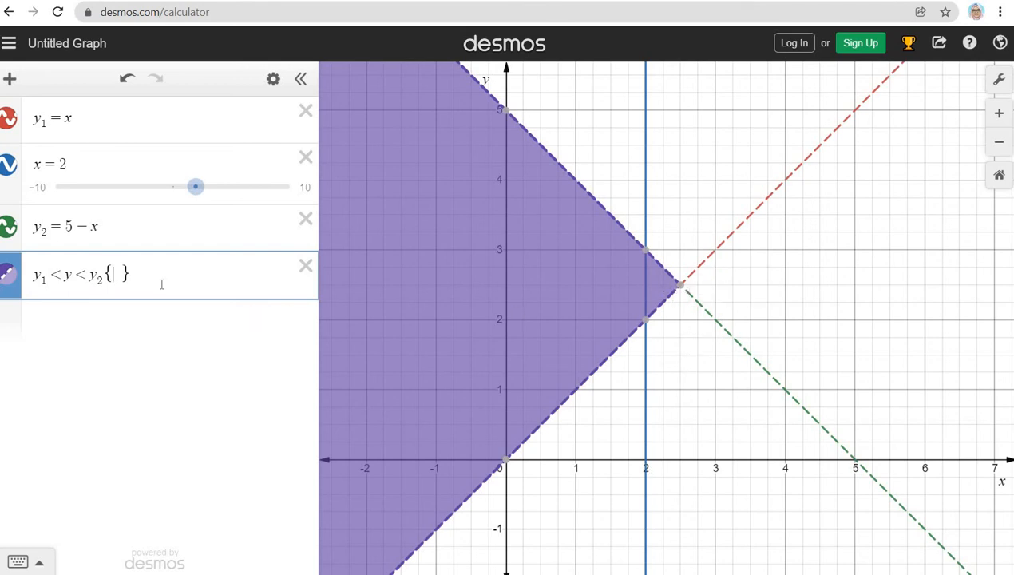
{"action": "type", "text": "2 < "}
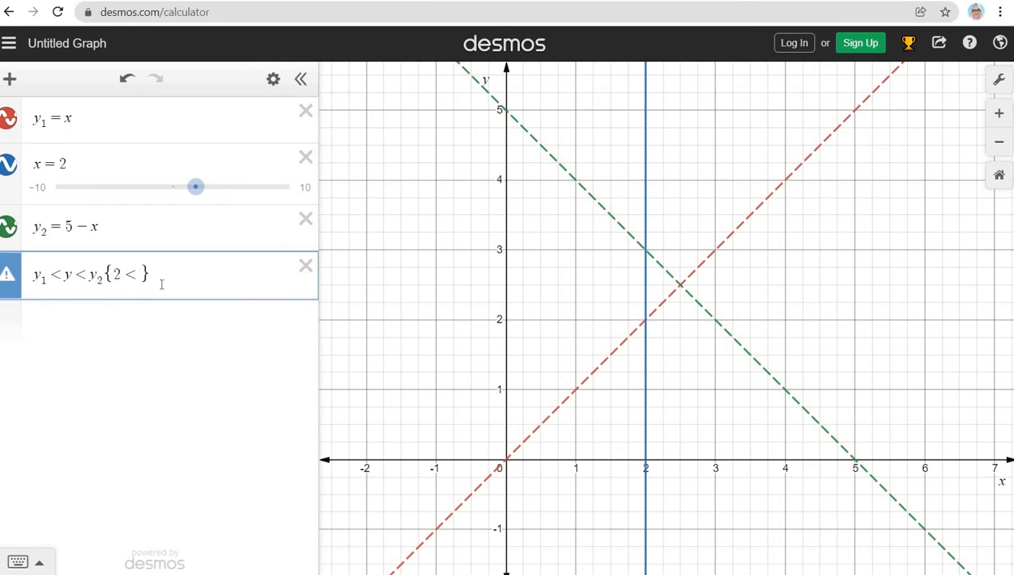
{"action": "type", "text": "x < 2.5"}
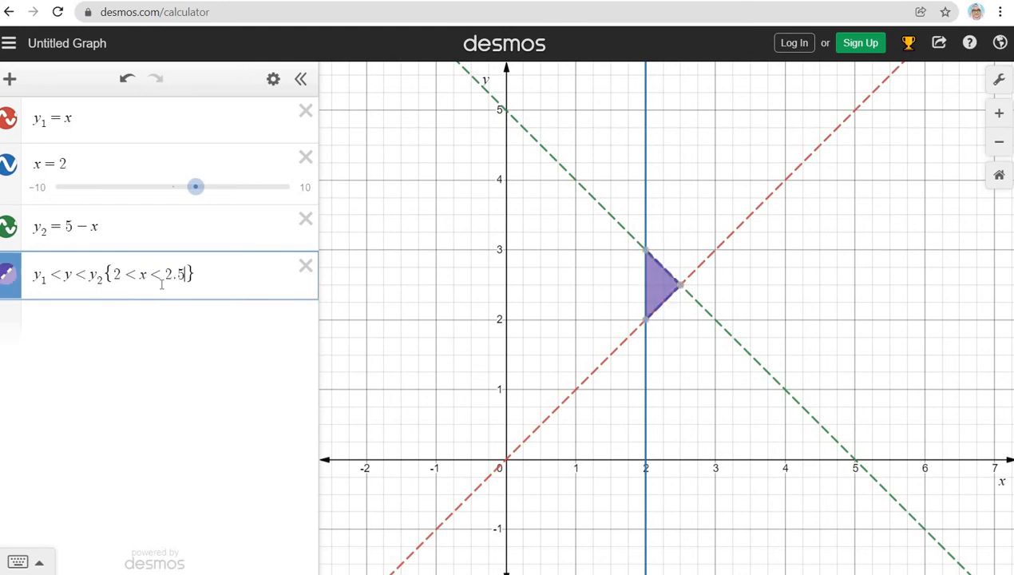
Show the coordinates where the boundary lines y₁ = x and y₂ = 5 − x meet each other and the vertical line.
{"action": "left_click", "coordinate": [661, 292]}
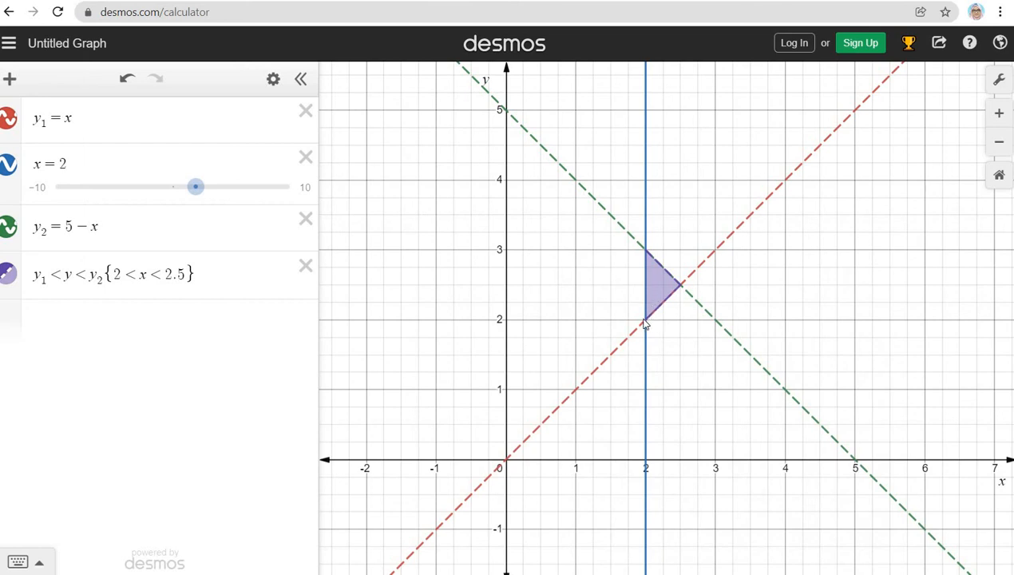
{"action": "left_click", "coordinate": [646, 323]}
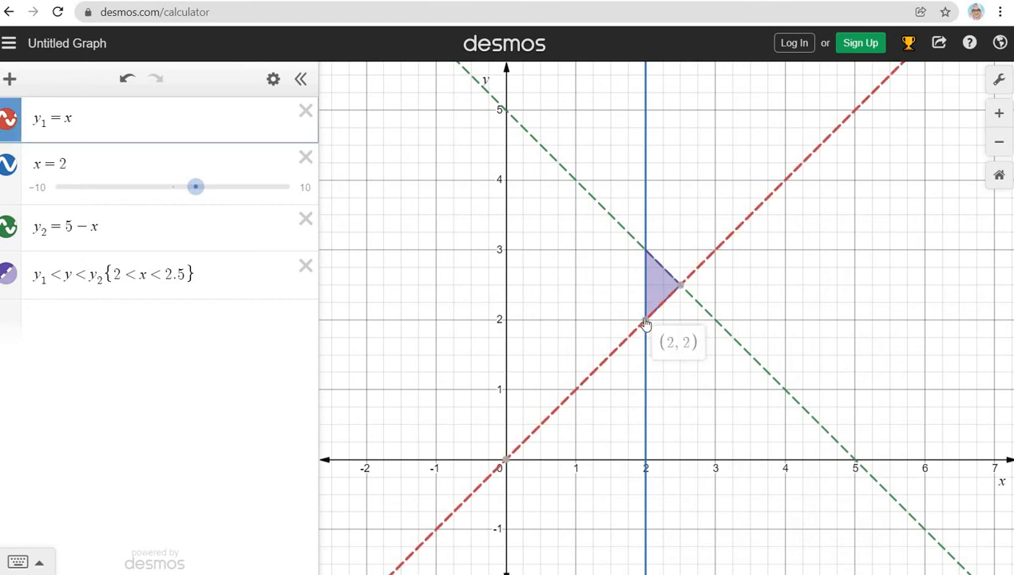
{"action": "left_click", "coordinate": [683, 288]}
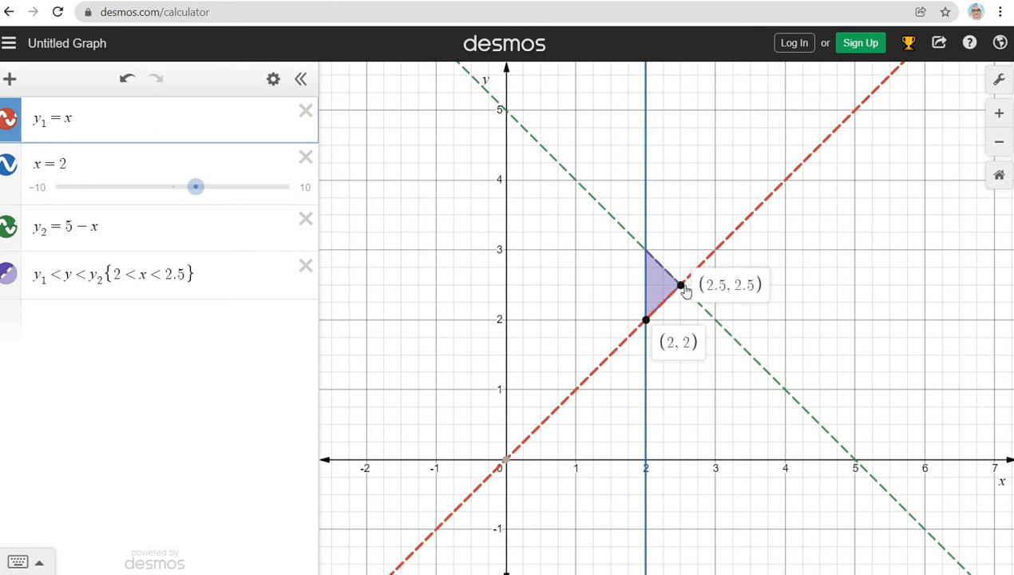
{"action": "left_click", "coordinate": [644, 252]}
{"action": "left_click", "coordinate": [644, 250]}
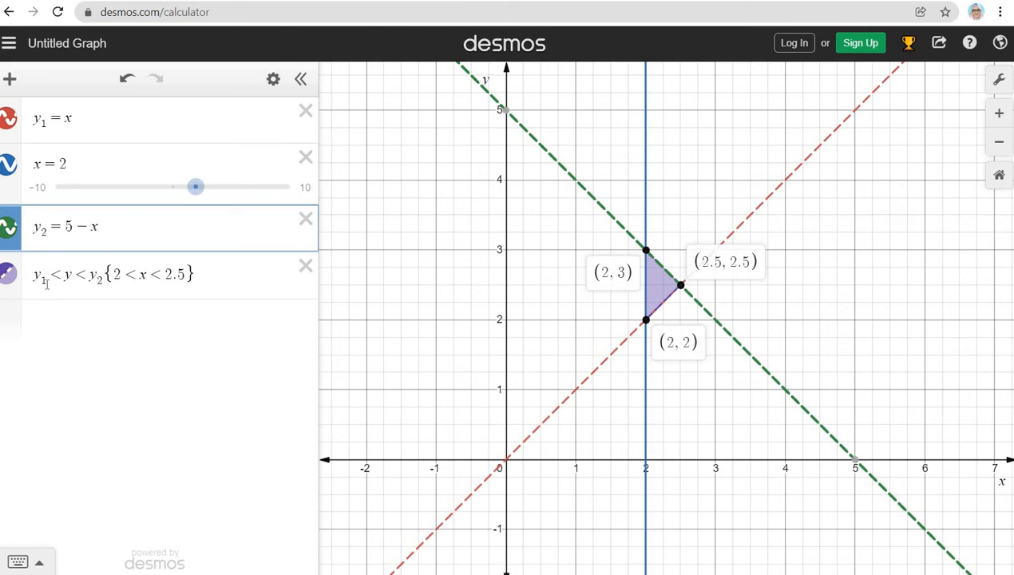
Try the reversed inequality y₂ < y < y₁ in a new expression, and delete that expression.
{"action": "left_click", "coordinate": [64, 318]}
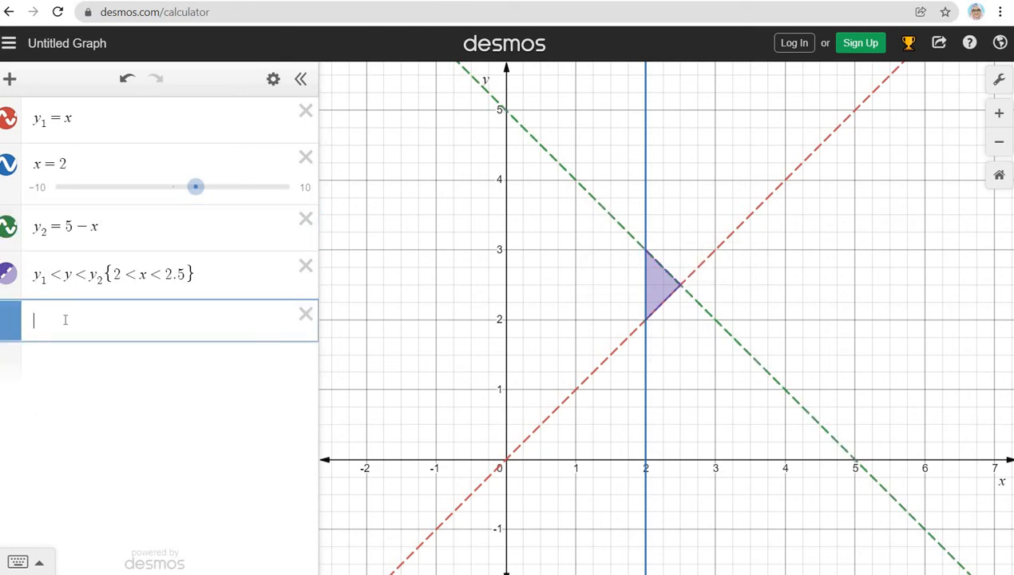
{"action": "type", "text": "y_2"}
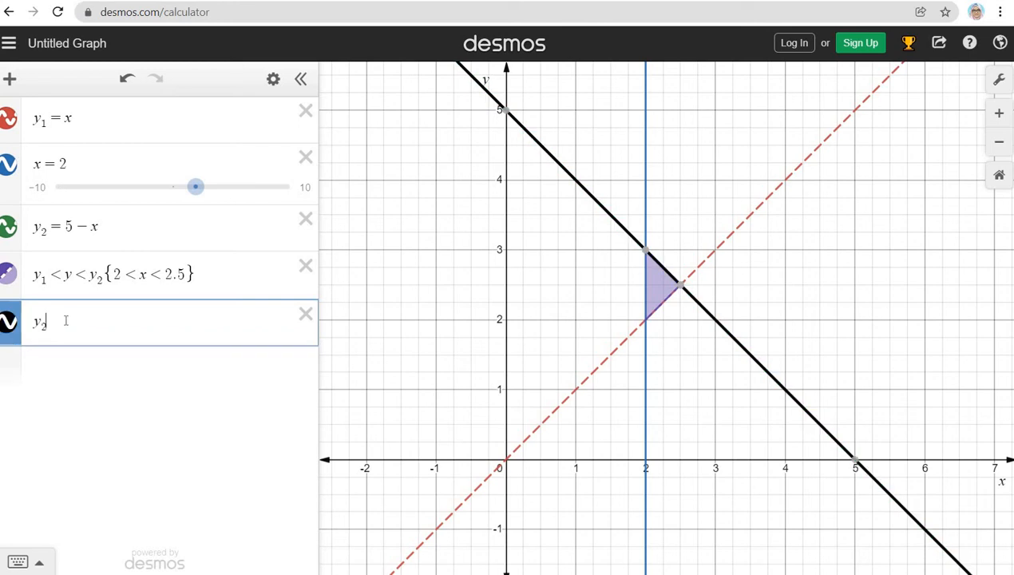
{"action": "type", "text": "<y<"}
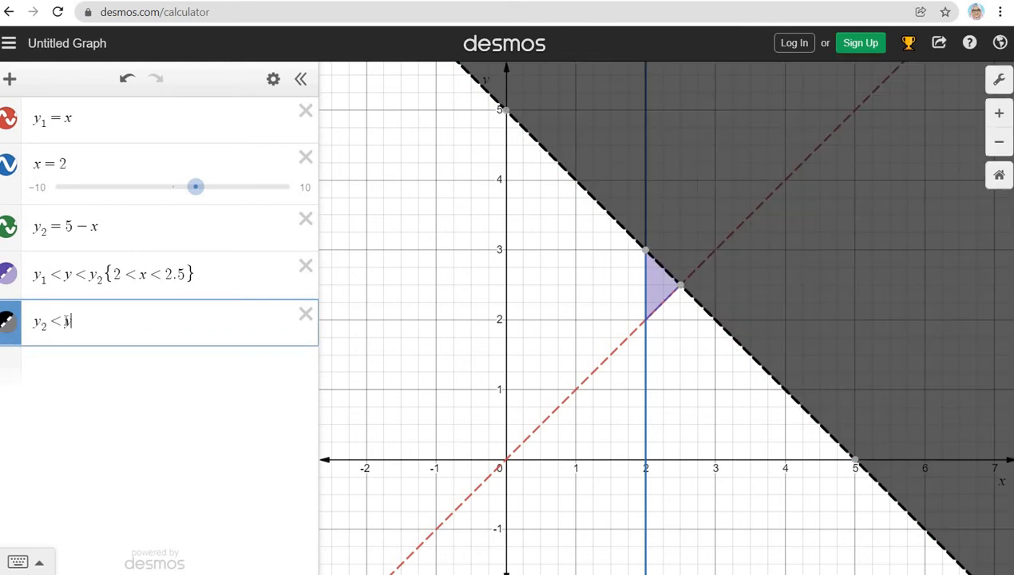
{"action": "type", "text": "y_1"}
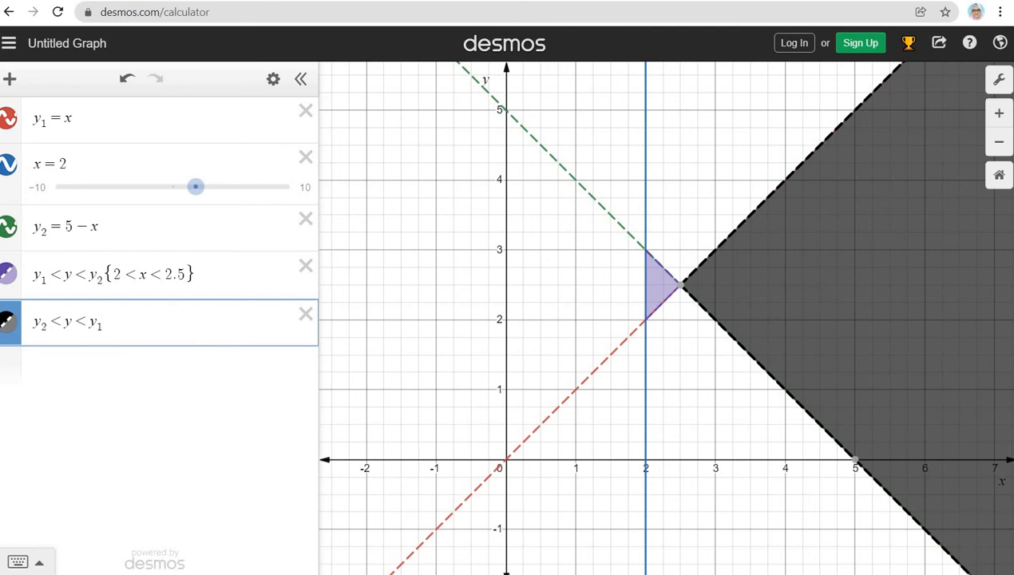
{"action": "key", "text": "alt+Tab"}
{"action": "left_click", "coordinate": [305, 314]}
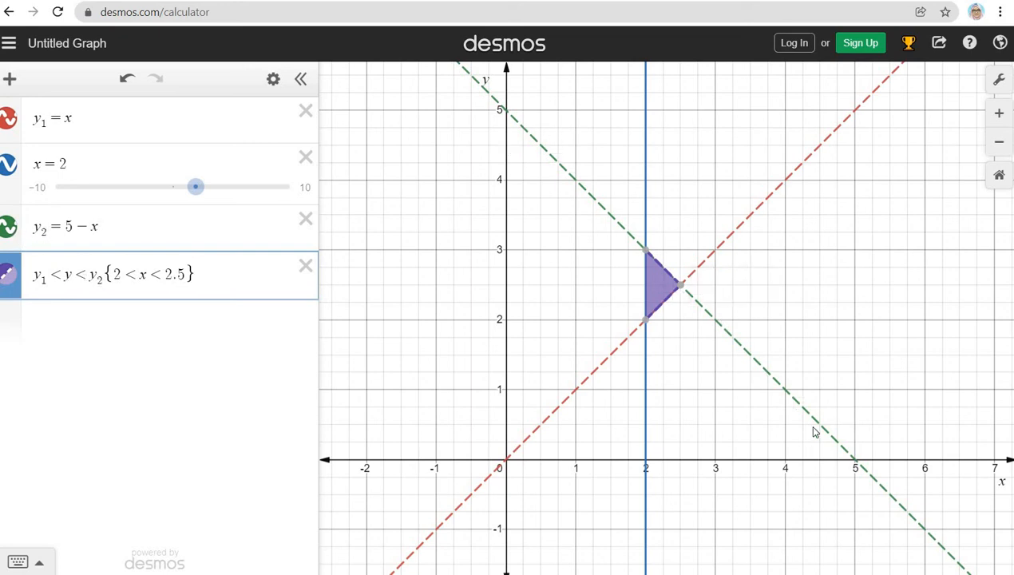
Remove the domain restriction from the shaded inequality and re-enter it as {2 < x < 2.5}.
{"action": "mouse_move", "coordinate": [677, 284]}
{"action": "left_click", "coordinate": [185, 280], "text": "shift"}
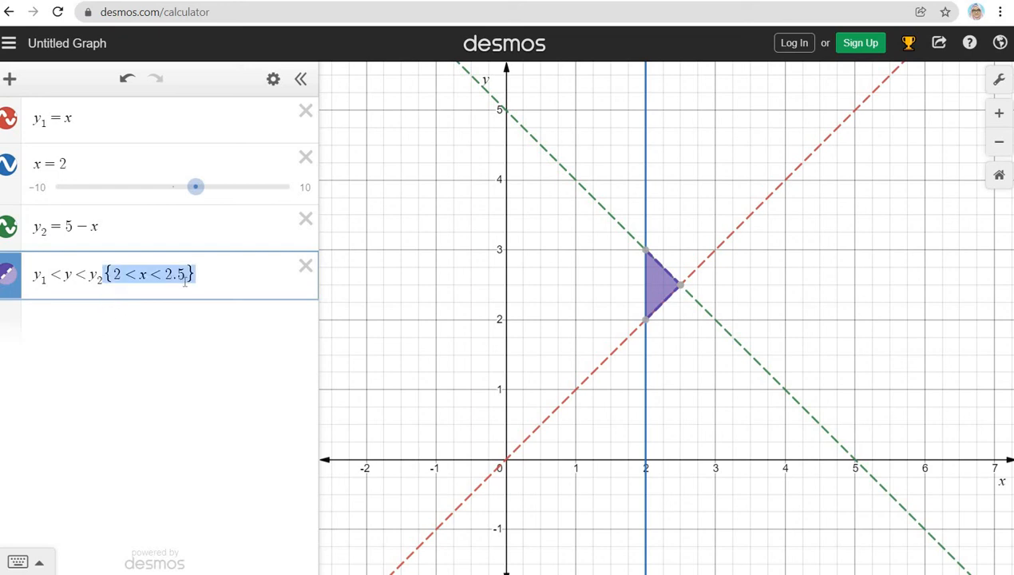
{"action": "key", "text": "BackSpace"}
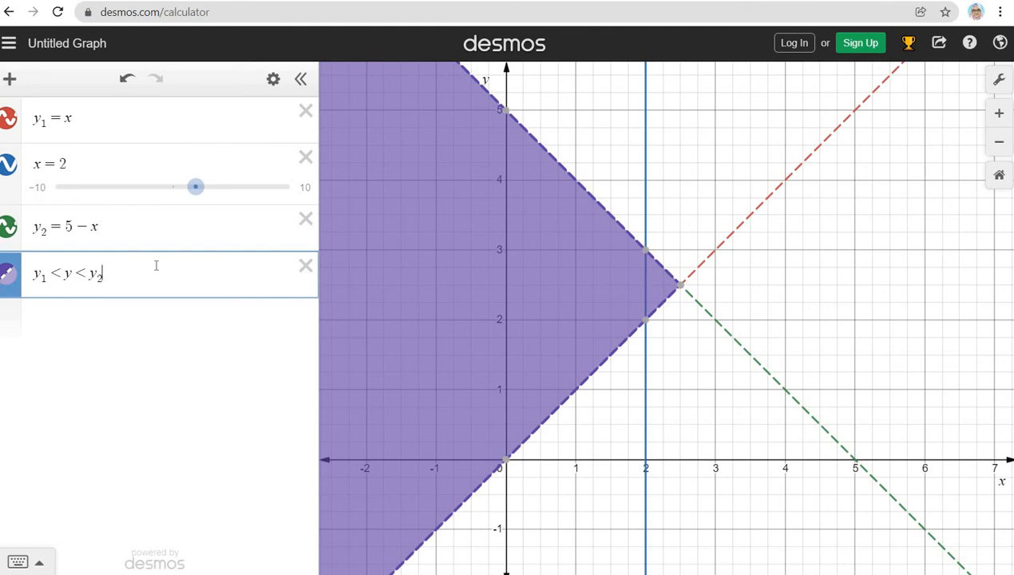
{"action": "type", "text": "{"}
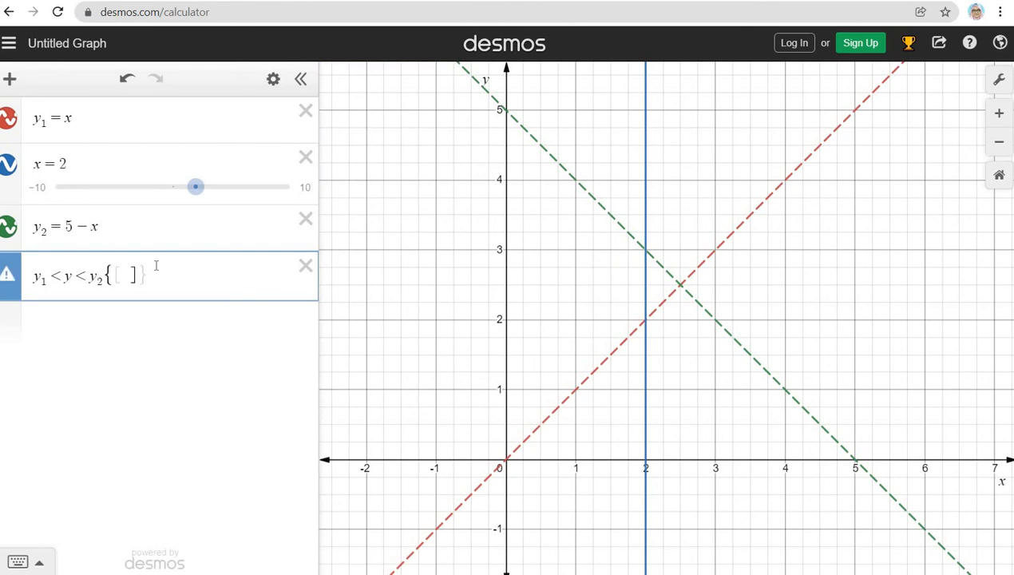
{"action": "key", "text": "BackSpace"}
{"action": "type", "text": "2 < x "}
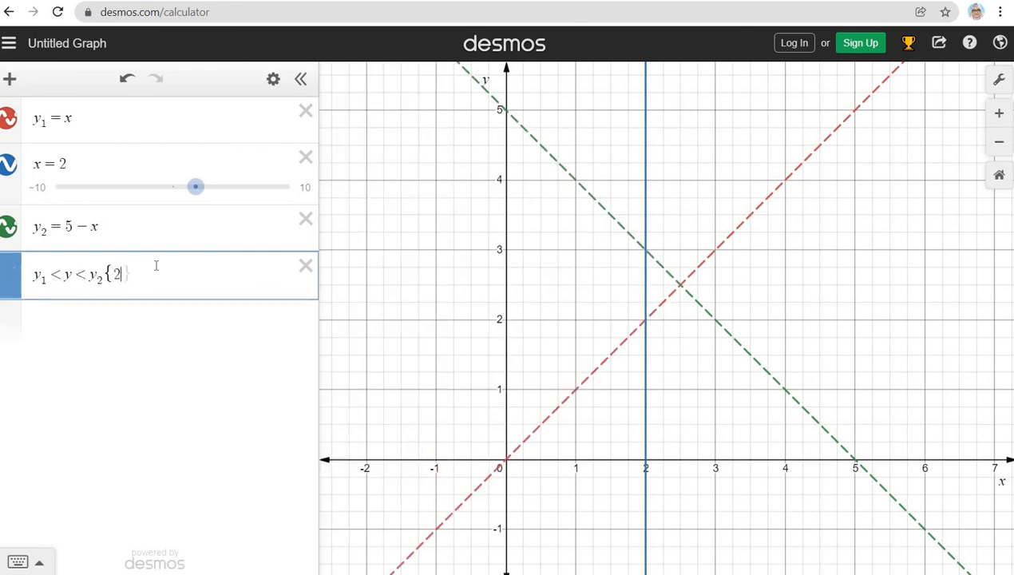
{"action": "type", "text": "< 2.5"}
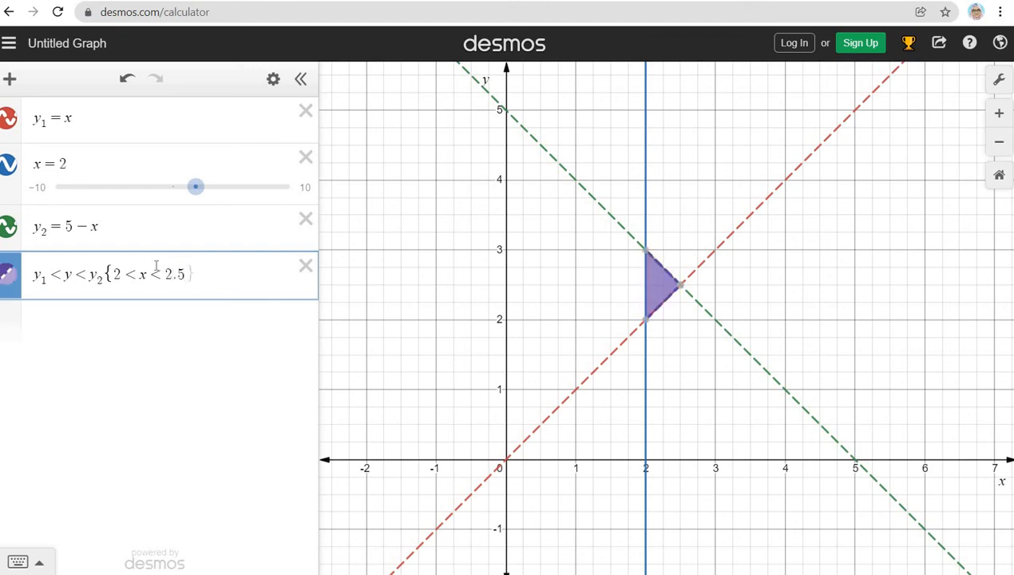
{"action": "type", "text": "}"}
Display coordinate labels at all three corners of the shaded triangle.
{"action": "mouse_move", "coordinate": [644, 326]}
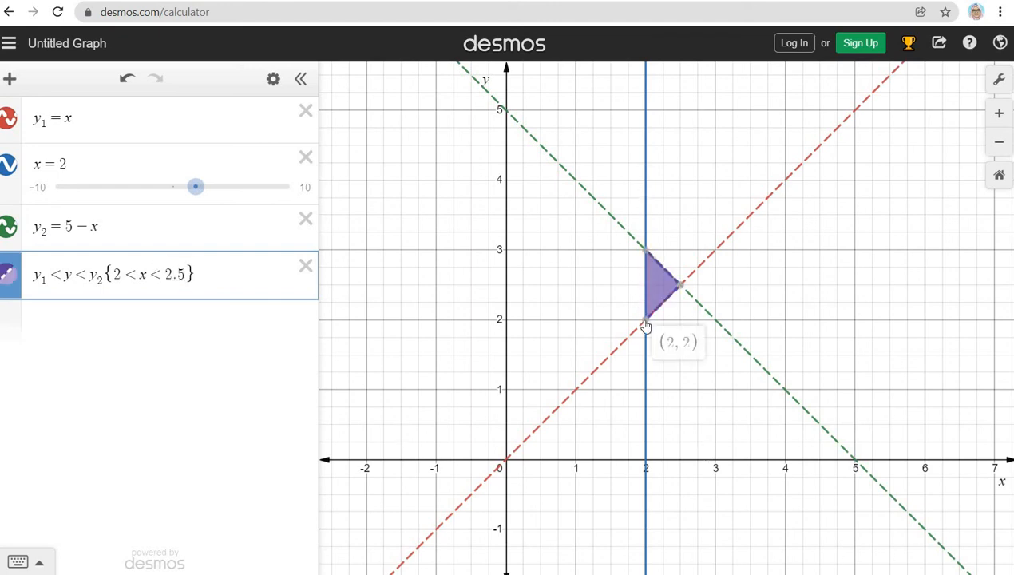
{"action": "left_click", "coordinate": [646, 250]}
{"action": "left_click", "coordinate": [679, 285]}
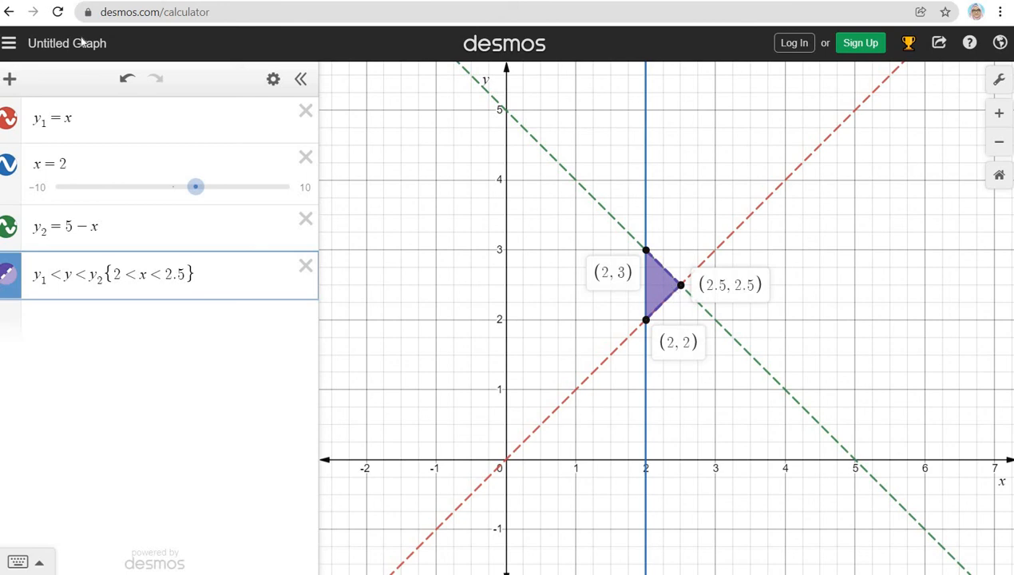
Start a new blank graph and bring up Example 5 in the PDF notes.
{"action": "left_click", "coordinate": [8, 46]}
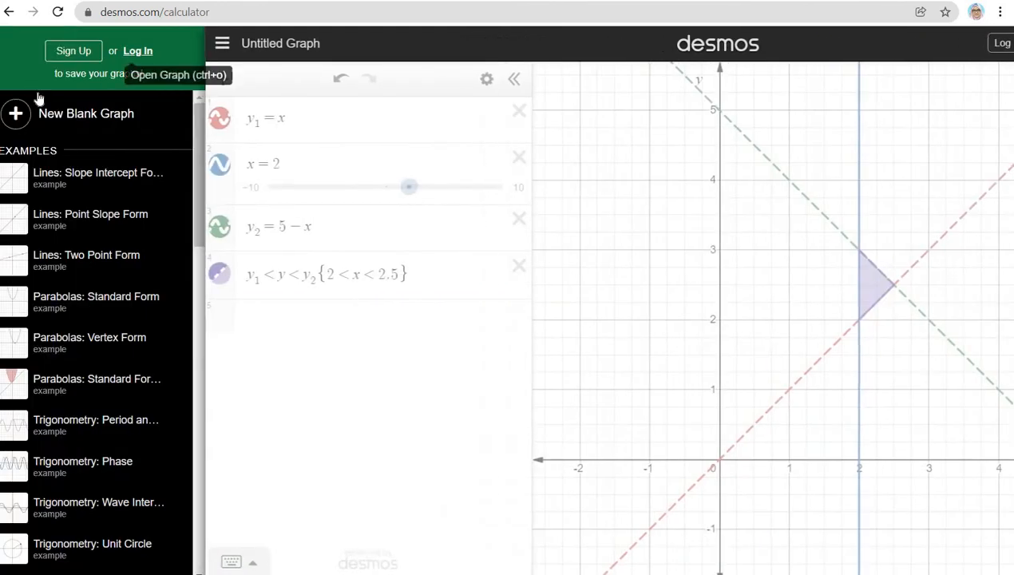
{"action": "left_click", "coordinate": [22, 117]}
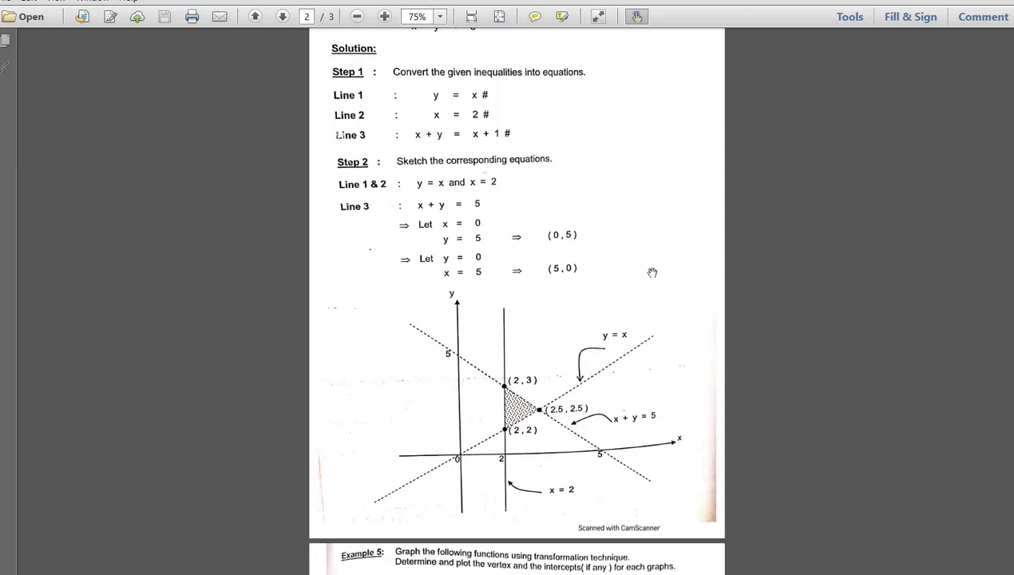
{"action": "scroll", "coordinate": [652, 273], "scroll_direction": "down", "scroll_amount": 10}
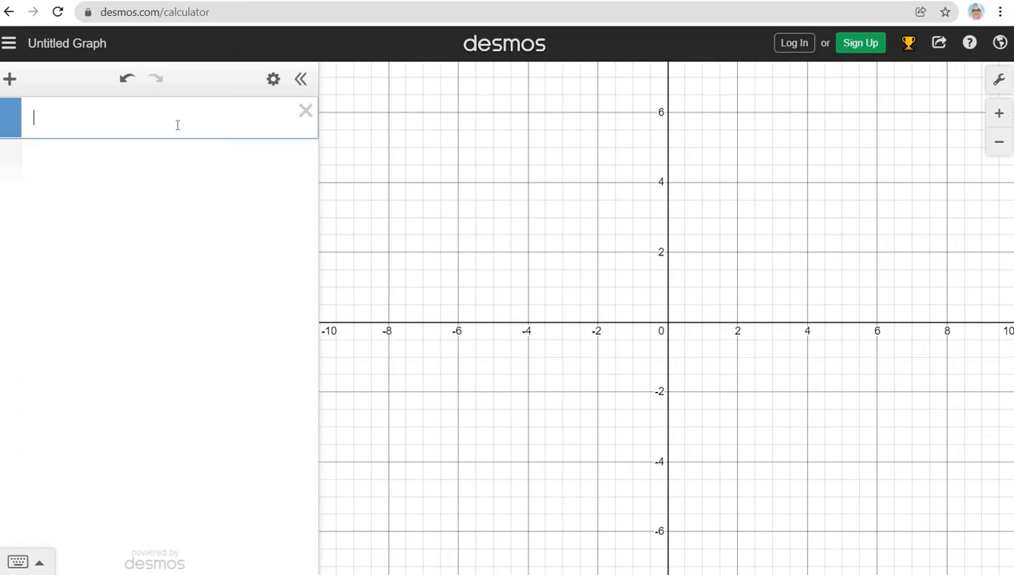
Enter the function y = x² as the first expression of the blank graph.
{"action": "type", "text": "y=x"}
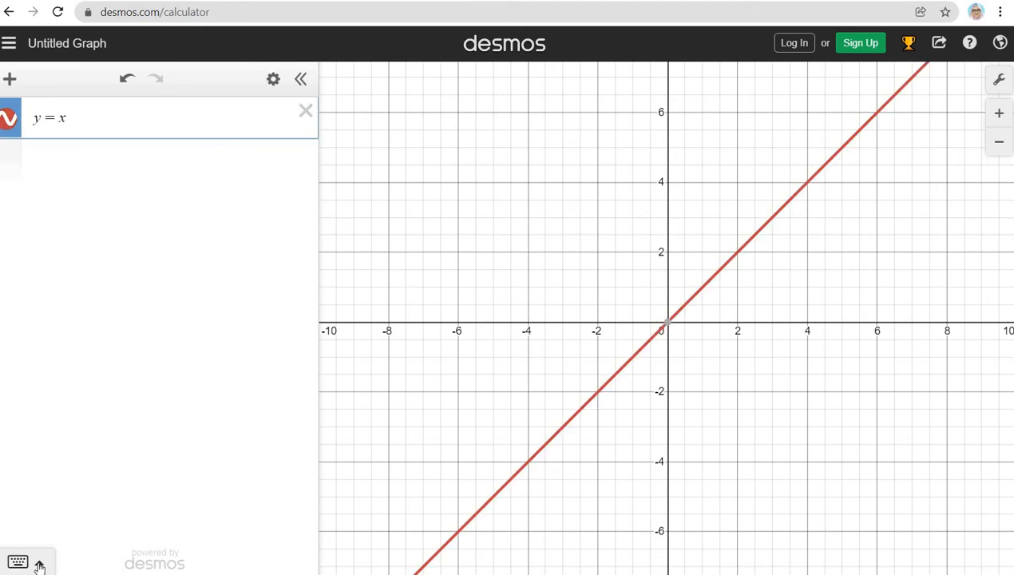
{"action": "left_click", "coordinate": [39, 566]}
{"action": "left_click", "coordinate": [338, 475]}
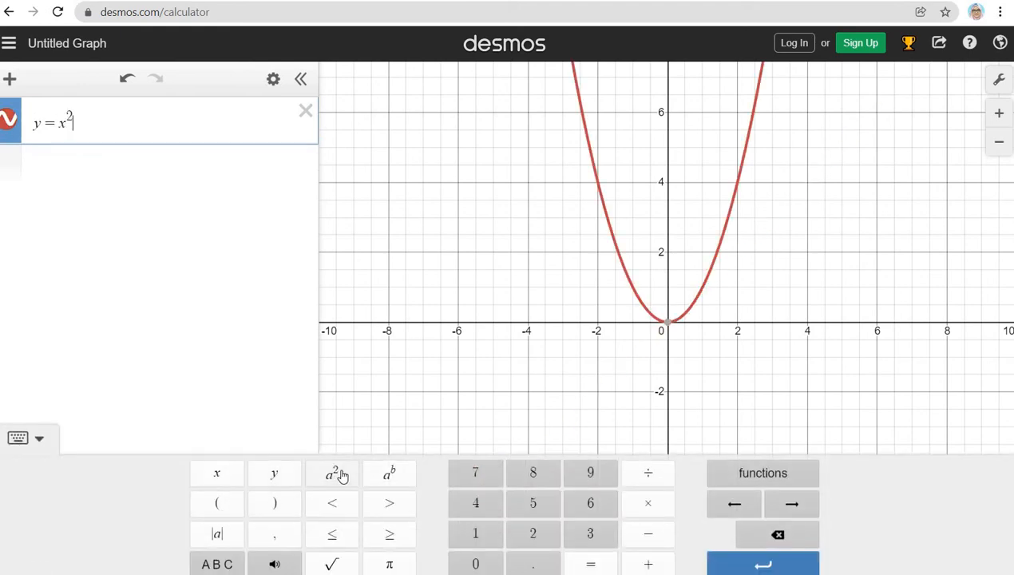
Add the function y = (x + 1)² as the second expression.
{"action": "left_click", "coordinate": [631, 184]}
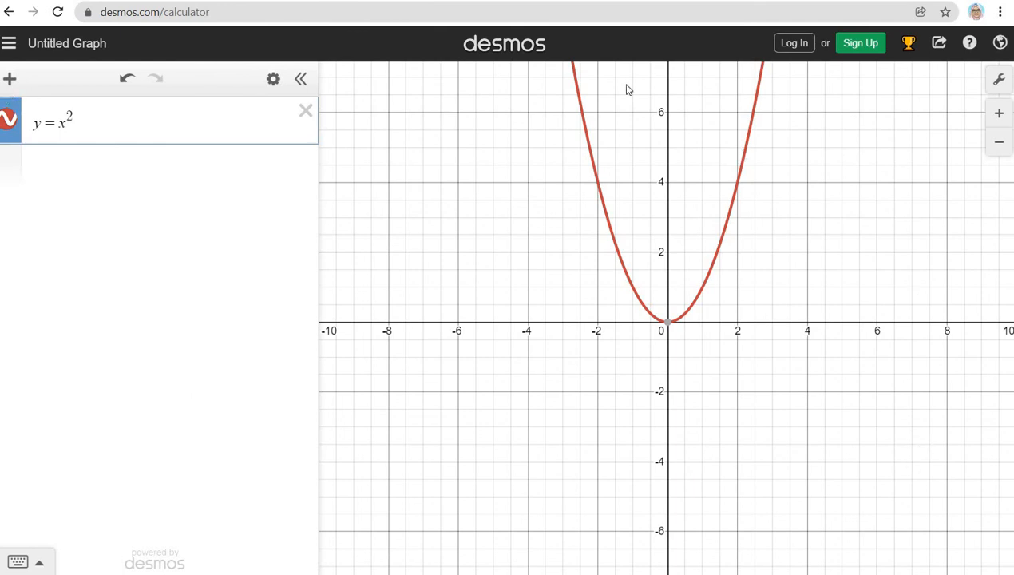
{"action": "left_click", "coordinate": [39, 182]}
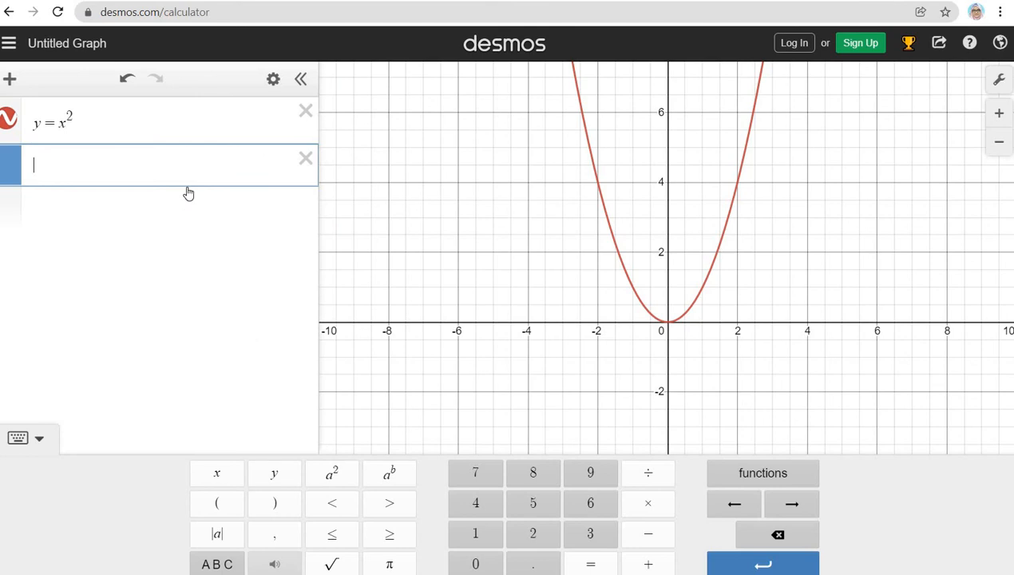
{"action": "type", "text": "y=(x"}
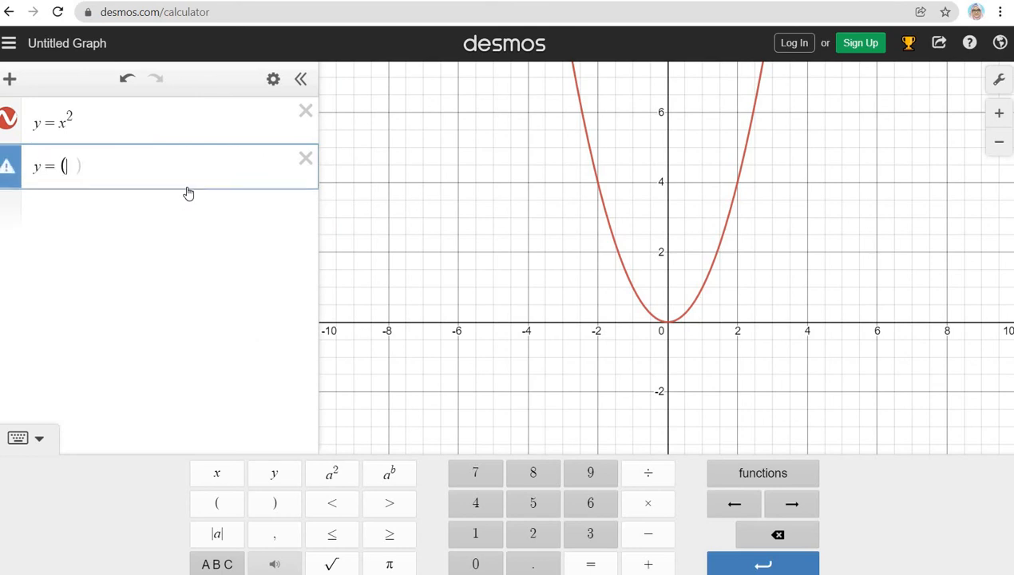
{"action": "key", "text": "Caps_Lock"}
{"action": "type", "text": "="}
{"action": "key", "text": "BackSpace"}
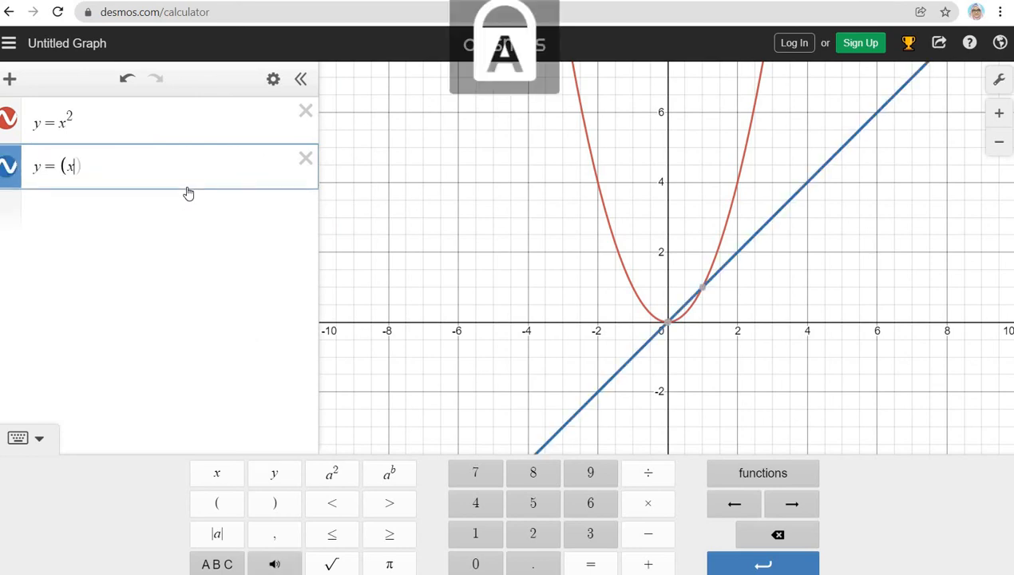
{"action": "type", "text": "+1"}
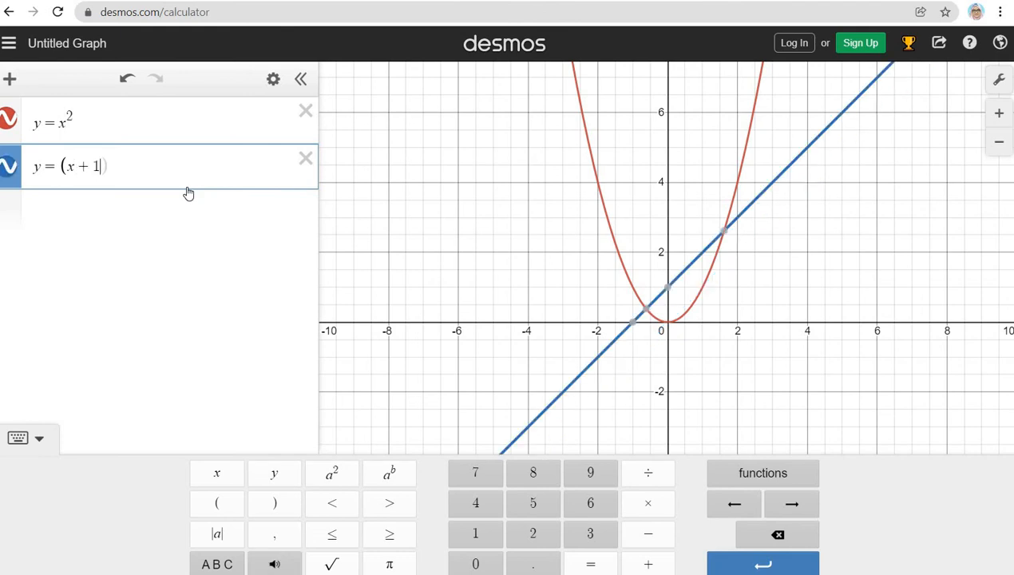
{"action": "type", "text": "_"}
{"action": "key", "text": "BackSpace"}
{"action": "type", "text": ")"}
{"action": "left_click", "coordinate": [329, 475]}
{"action": "left_click", "coordinate": [236, 347]}
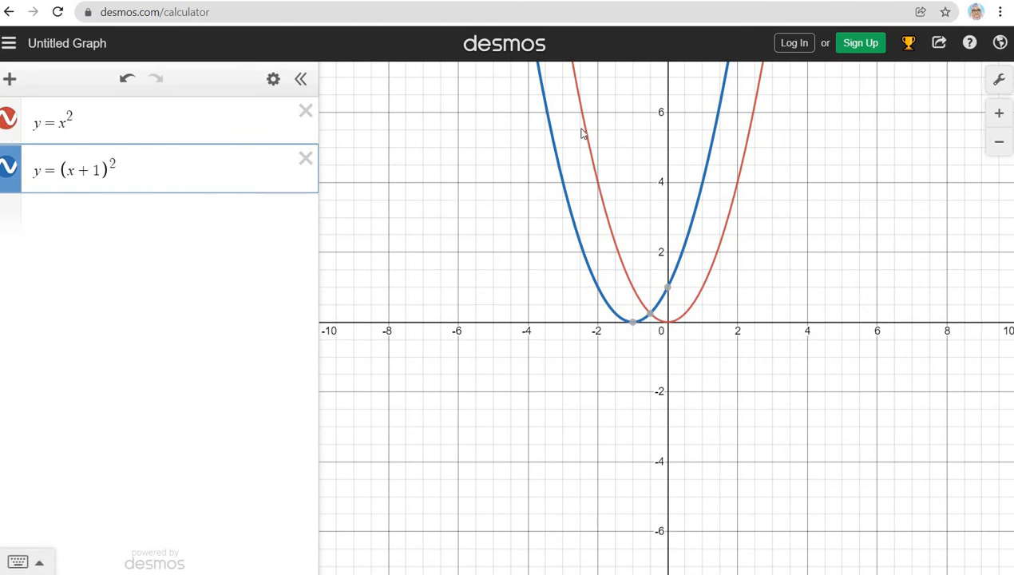
Set the grid step of both the x-axis and the y-axis to 1.
{"action": "left_click_drag", "start_coordinate": [804, 298], "coordinate": [816, 421]}
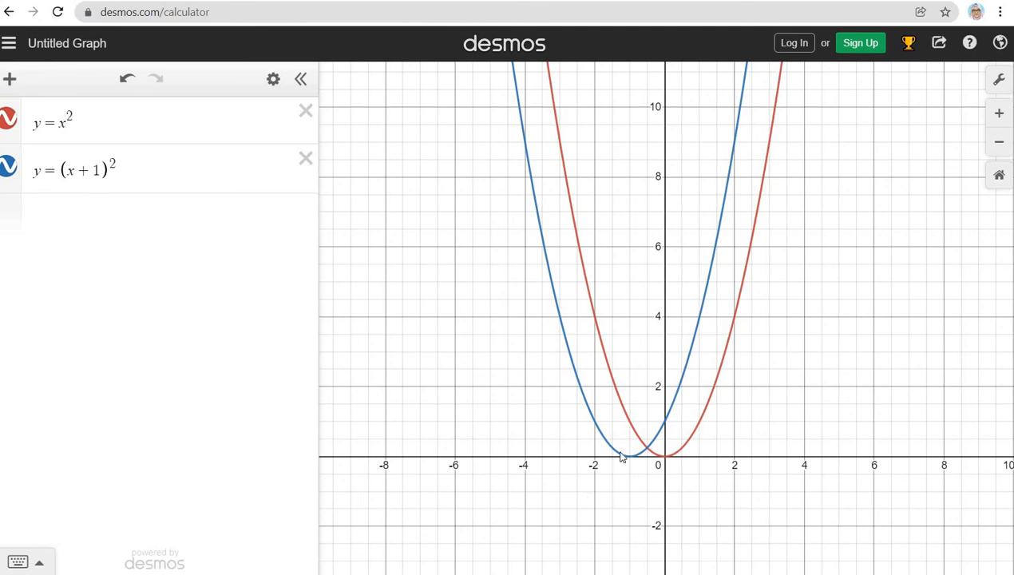
{"action": "left_click", "coordinate": [997, 79]}
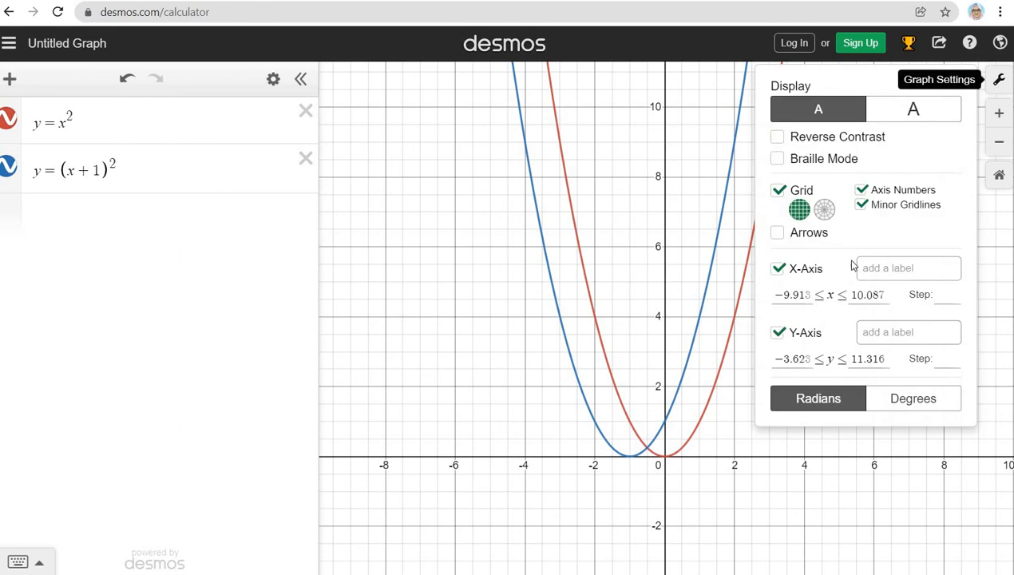
{"action": "left_click", "coordinate": [943, 295]}
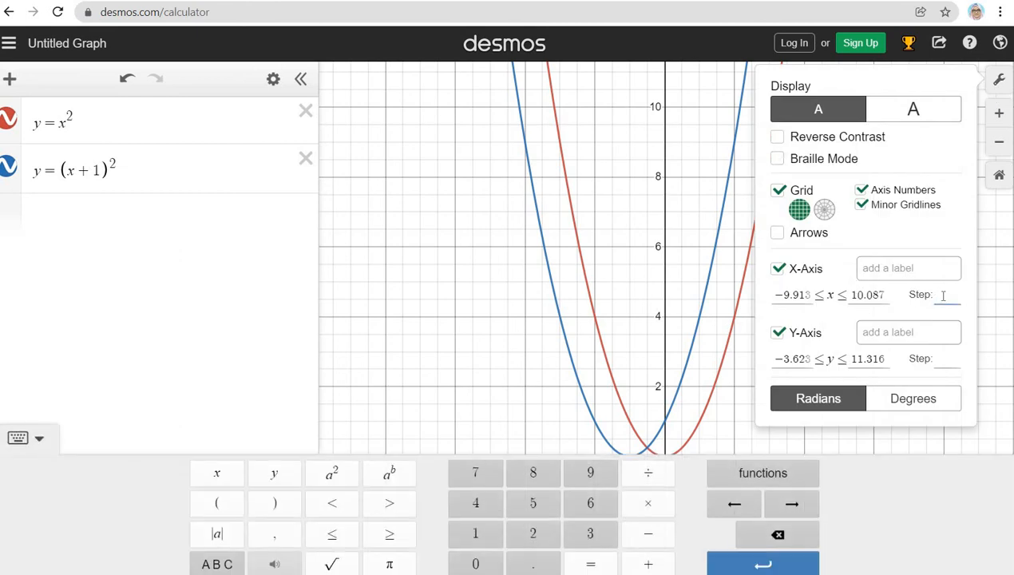
{"action": "type", "text": "1"}
{"action": "left_click", "coordinate": [947, 358]}
{"action": "type", "text": "1"}
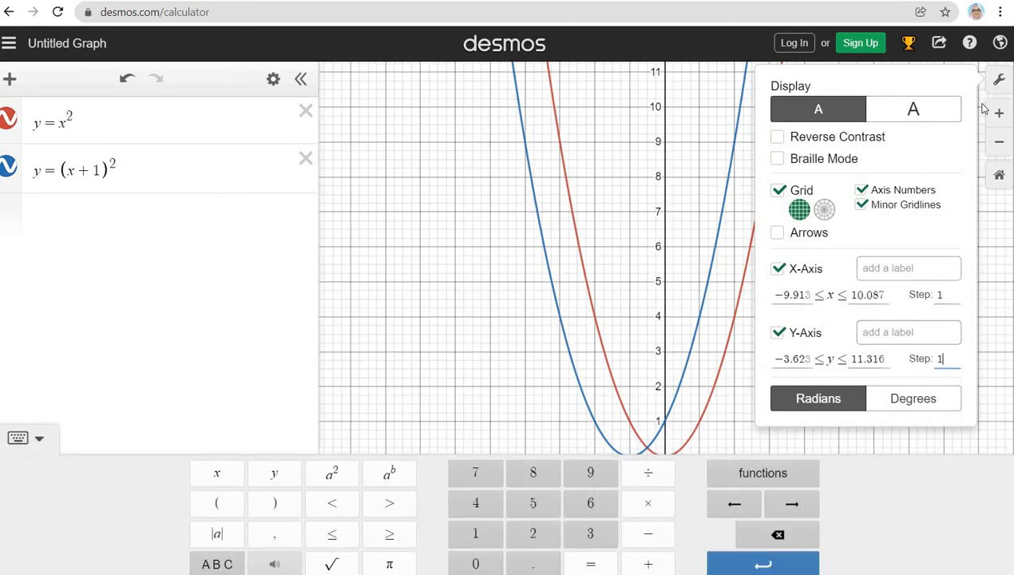
{"action": "left_click", "coordinate": [996, 80]}
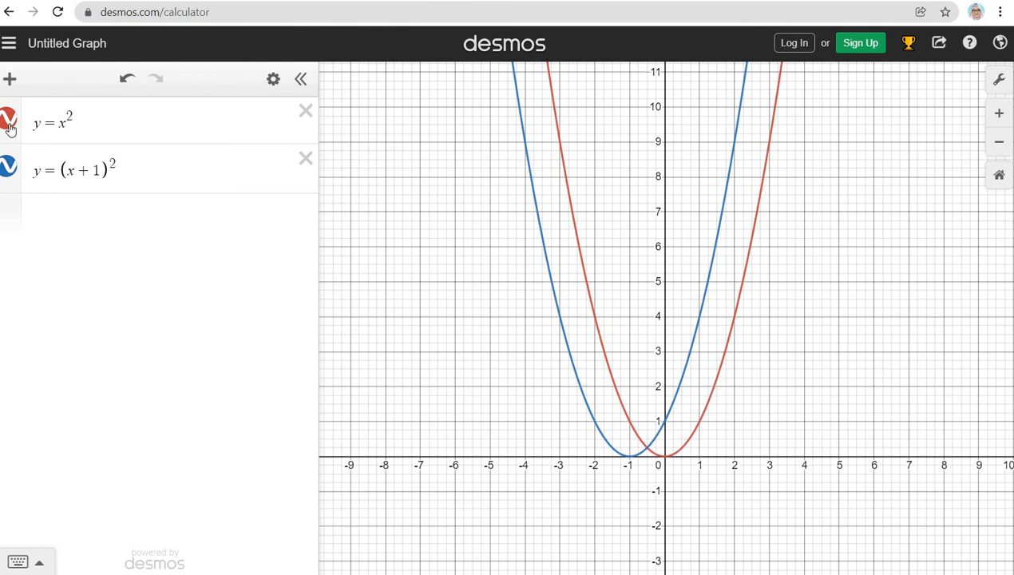
Compare the parabolas y = x² and y = (x + 1)² by toggling their visibility, leaving only y = (x + 1)² displayed.
{"action": "left_click", "coordinate": [8, 121]}
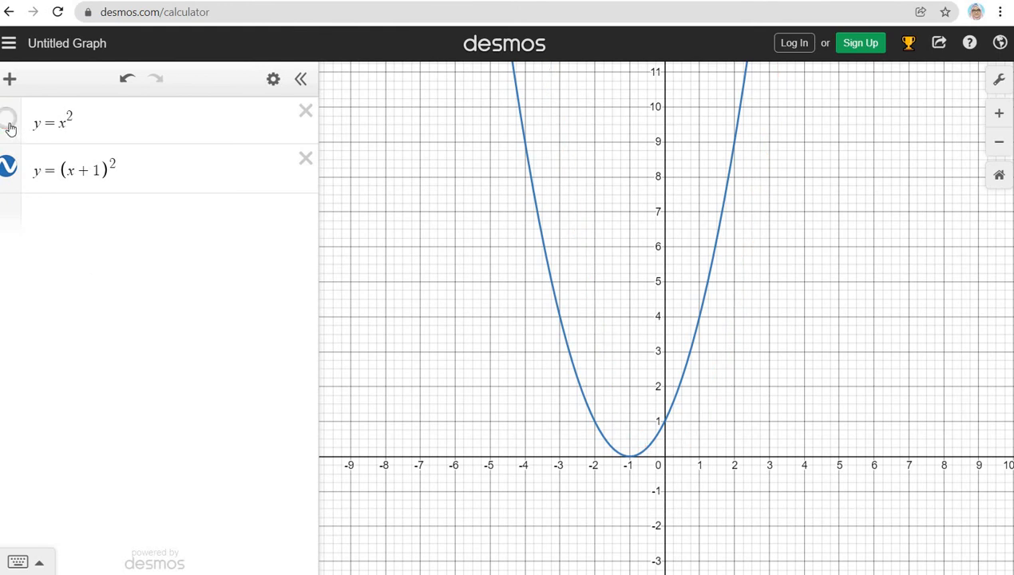
{"action": "left_click", "coordinate": [8, 168]}
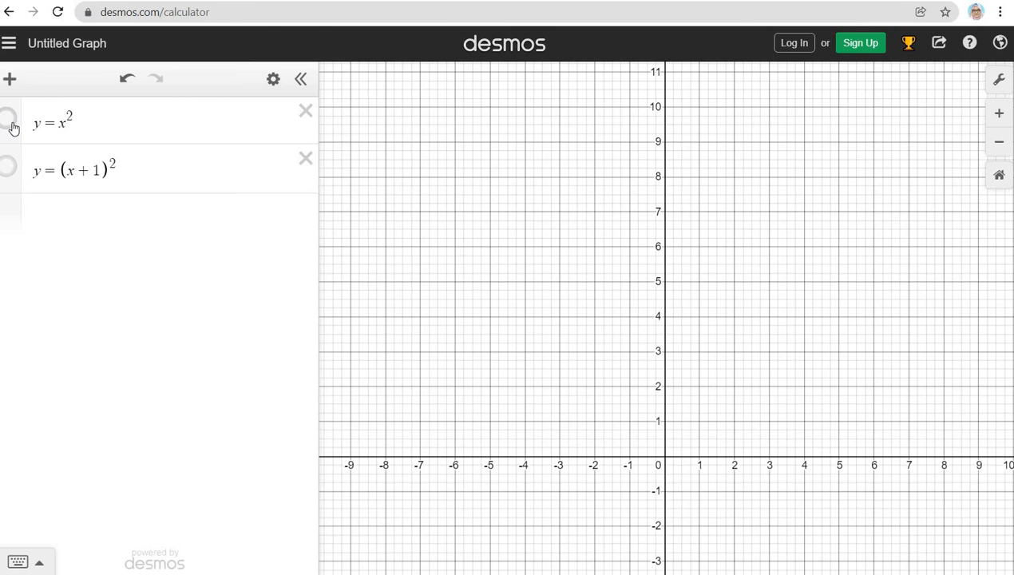
{"action": "left_click", "coordinate": [10, 119]}
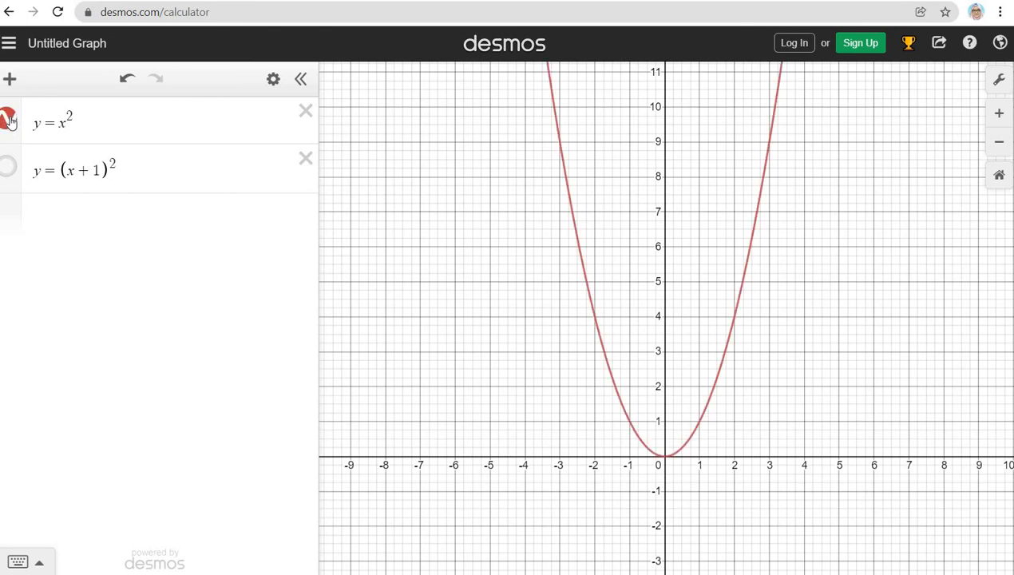
{"action": "left_click", "coordinate": [8, 171]}
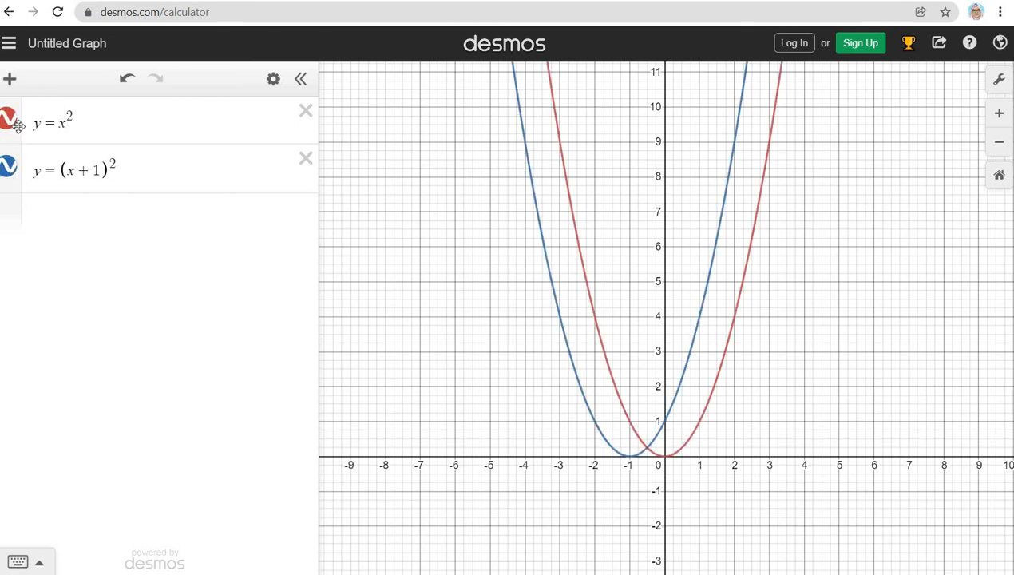
{"action": "left_click", "coordinate": [11, 121]}
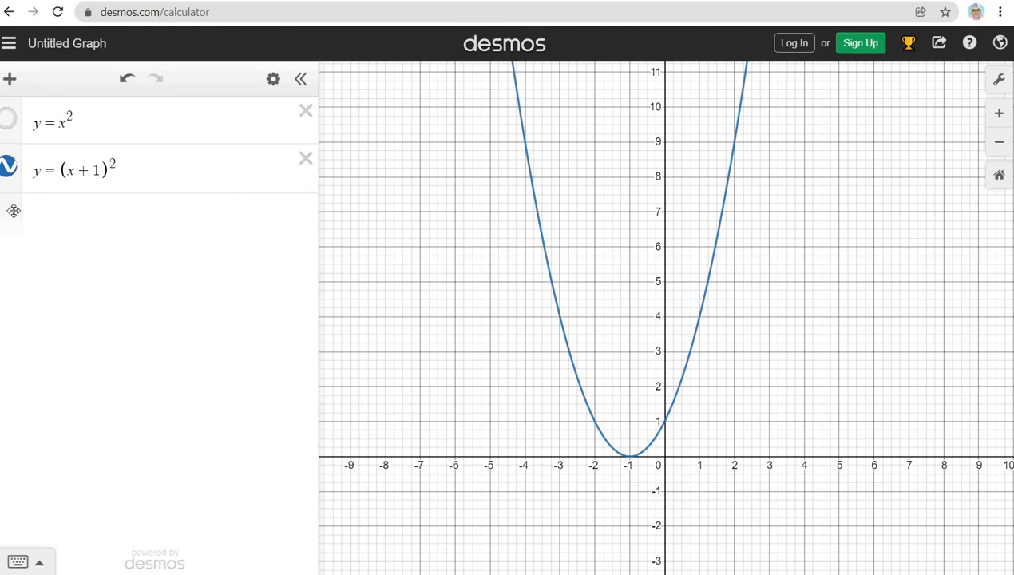
Check part c of Example 5 in the PDF notes and add y = −(x + 1)² as the third expression from a copy of the second.
{"action": "left_click", "coordinate": [60, 216]}
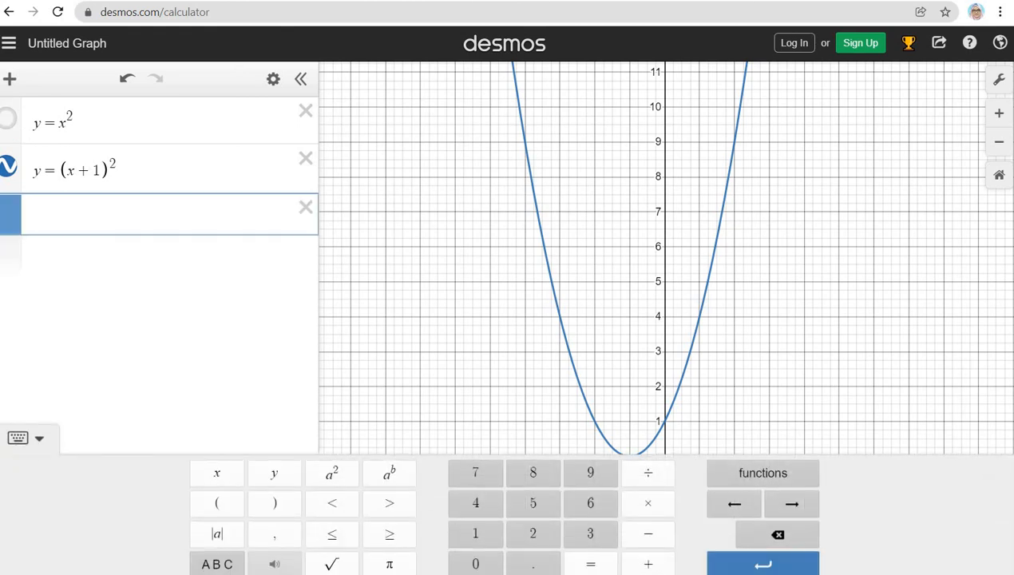
{"action": "key", "text": "alt+Tab"}
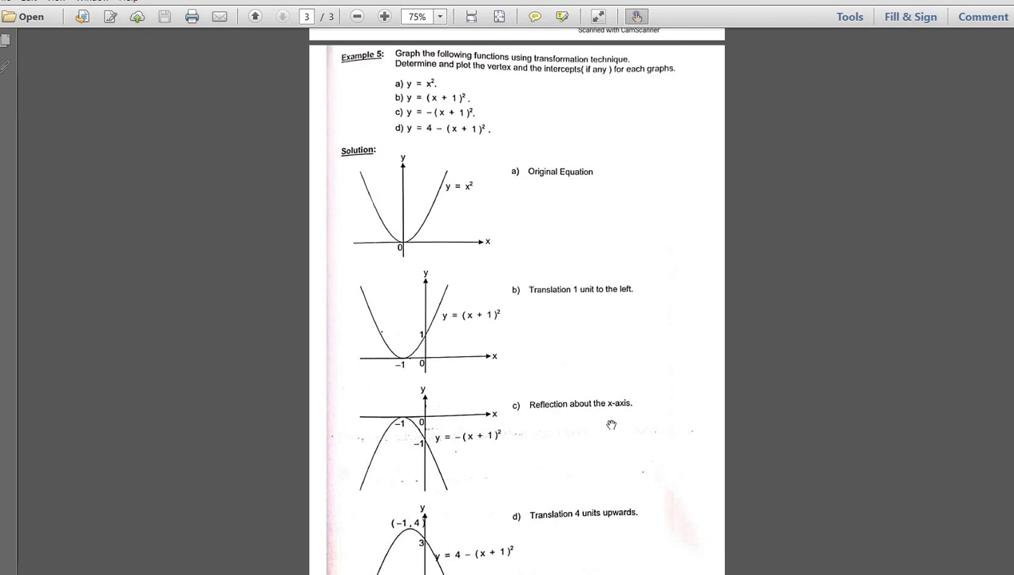
{"action": "key", "text": "alt+Tab"}
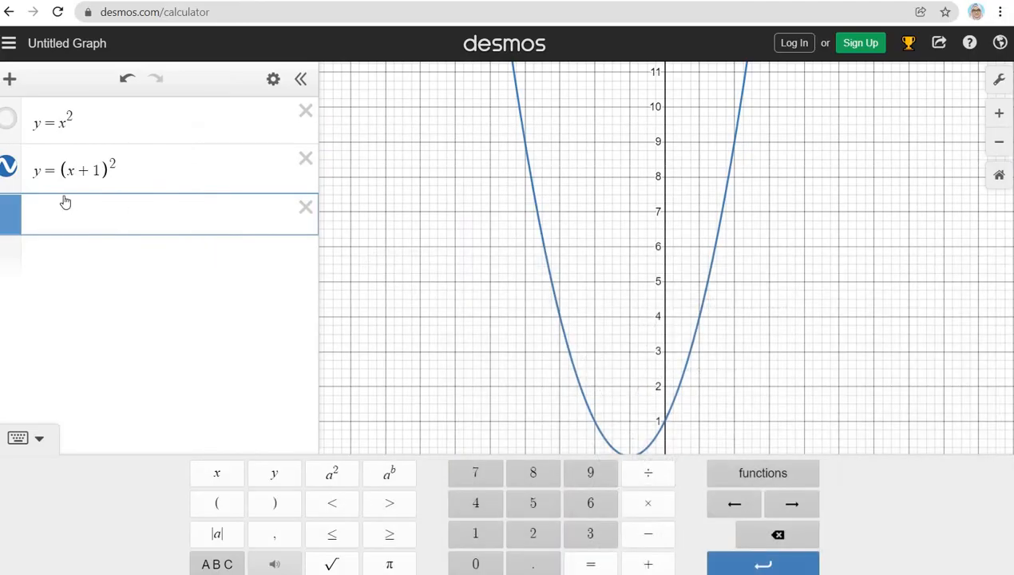
{"action": "left_click", "coordinate": [35, 170]}
{"action": "key", "text": "ctrl+a"}
{"action": "key", "text": "ctrl+c"}
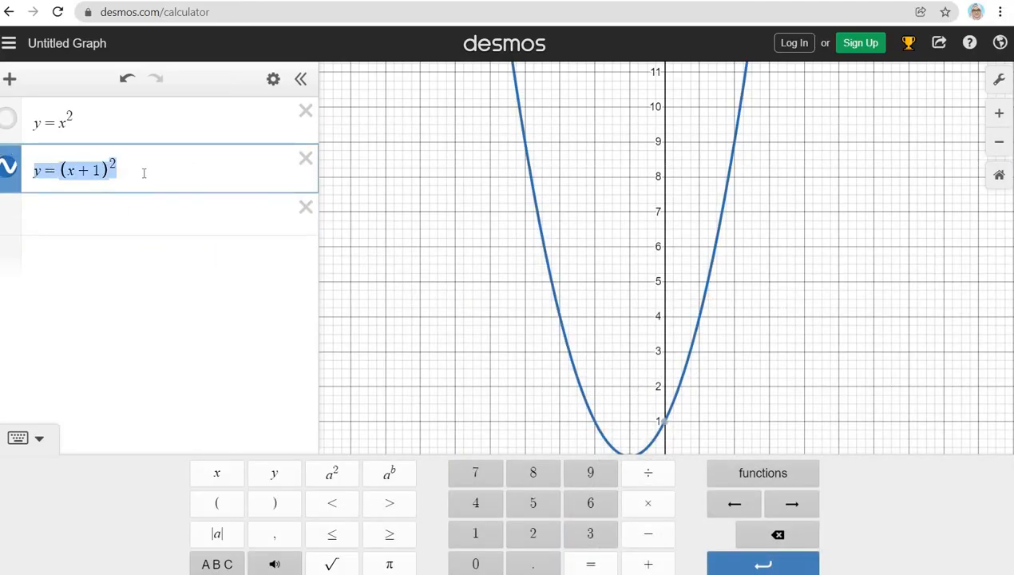
{"action": "left_click", "coordinate": [117, 208]}
{"action": "key", "text": "ctrl+v"}
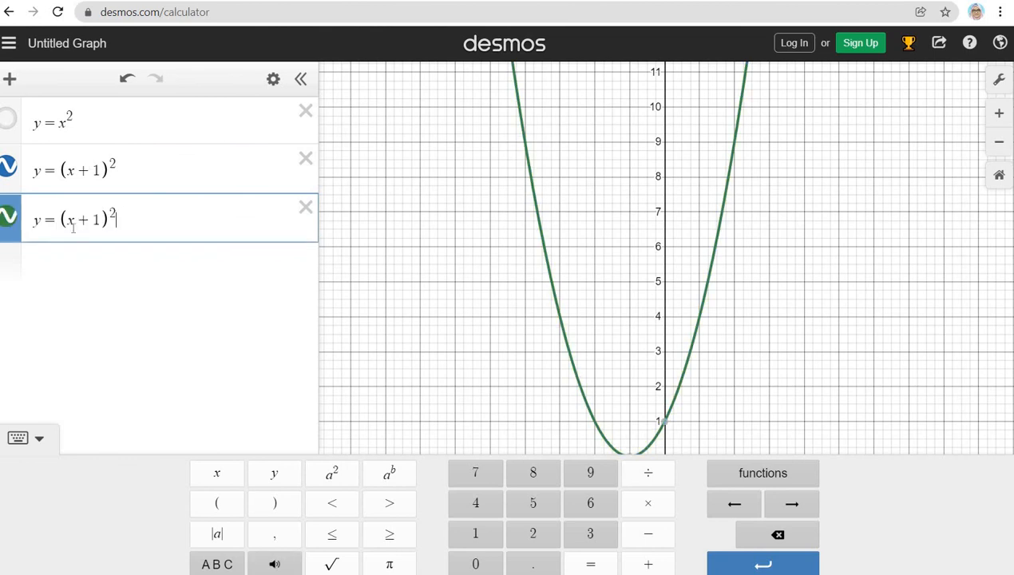
{"action": "left_click", "coordinate": [62, 220]}
{"action": "type", "text": "-"}
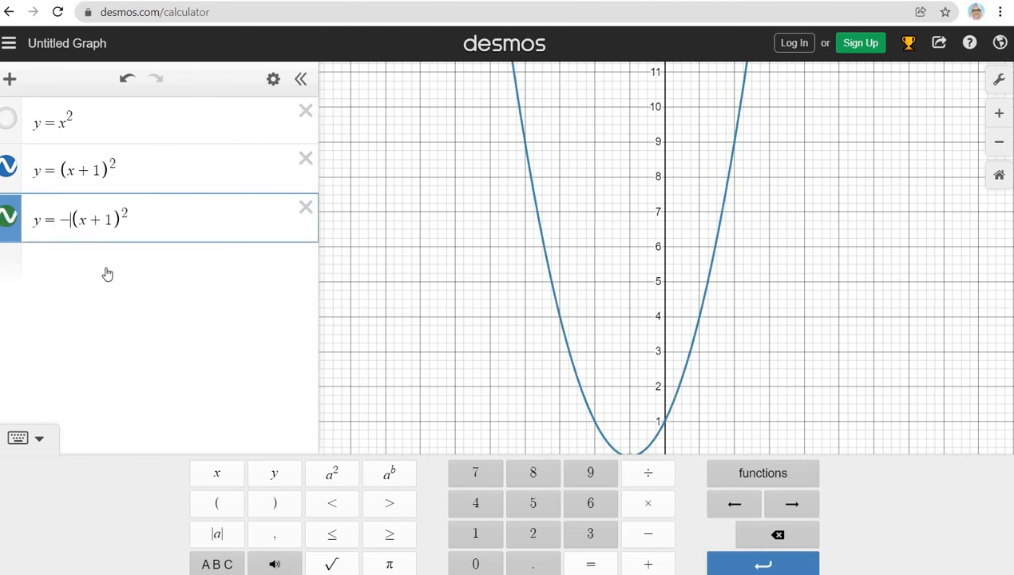
{"action": "left_click", "coordinate": [41, 438]}
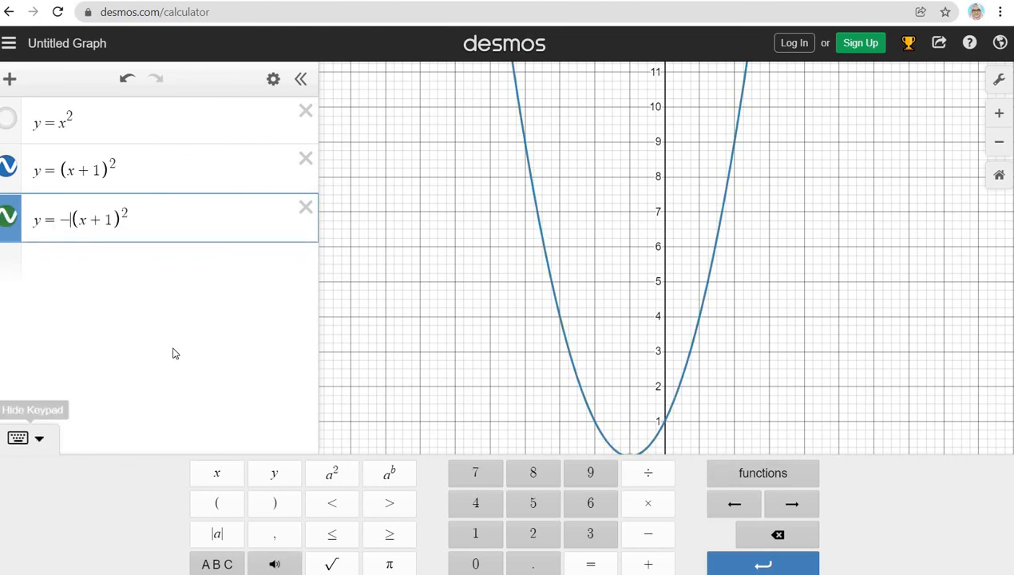
Hide the curve y = (x + 1)² so that only y = −(x + 1)² is displayed.
{"action": "left_click_drag", "start_coordinate": [728, 427], "coordinate": [758, 152]}
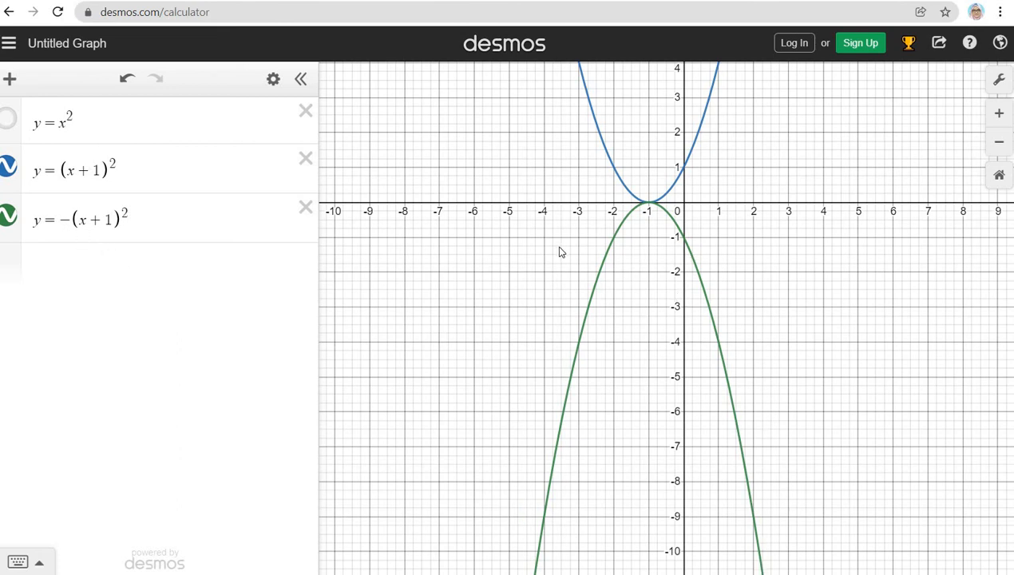
{"action": "left_click", "coordinate": [9, 170]}
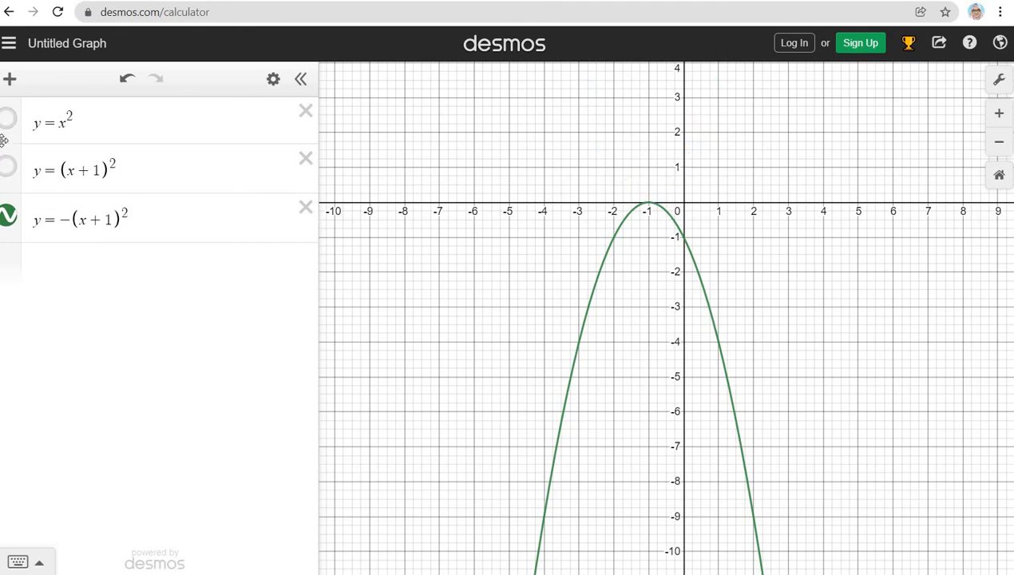
{"action": "left_click_drag", "start_coordinate": [664, 353], "coordinate": [661, 293]}
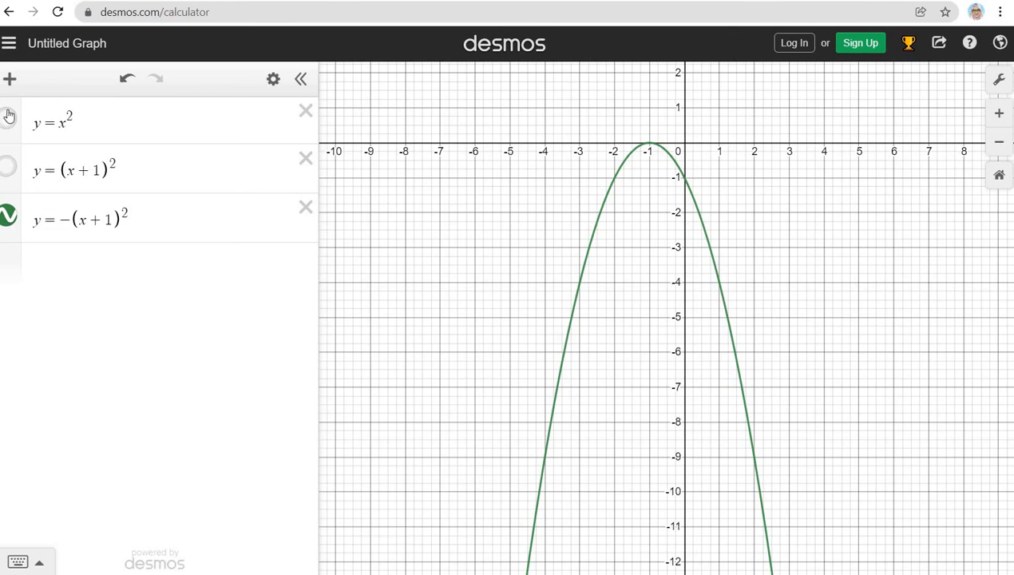
Capture the expression list and the graph of y = −(x + 1)² with the Snipping Tool and close the tool.
{"action": "left_click", "coordinate": [389, 219]}
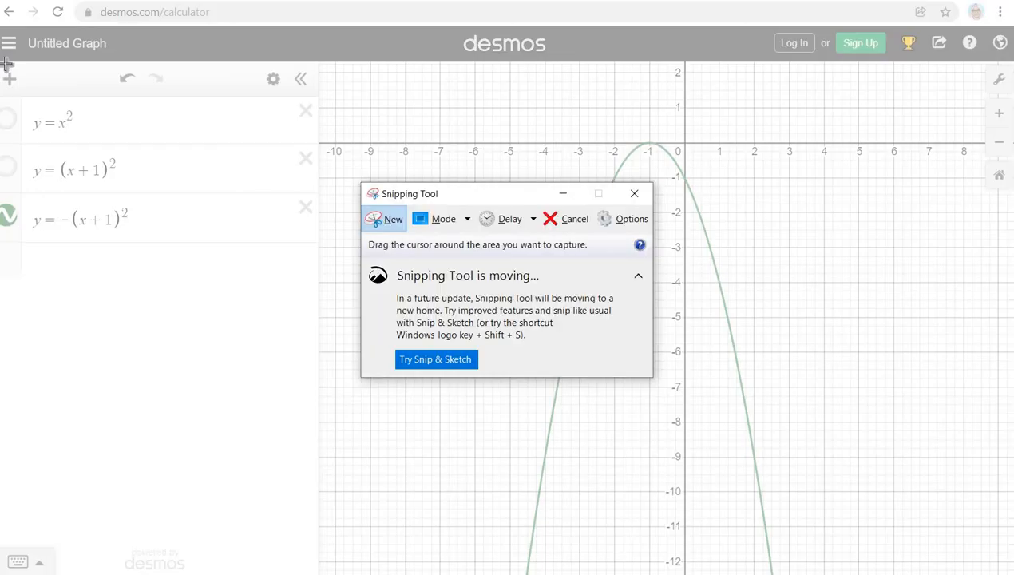
{"action": "left_click_drag", "start_coordinate": [1, 63], "coordinate": [859, 567]}
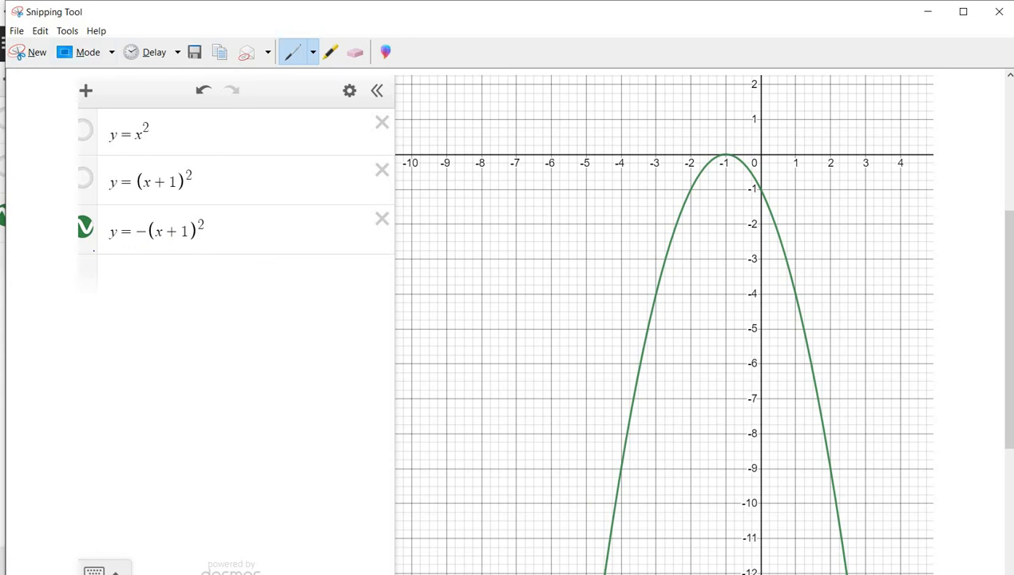
{"action": "left_click", "coordinate": [999, 12]}
{"action": "left_click", "coordinate": [575, 320]}
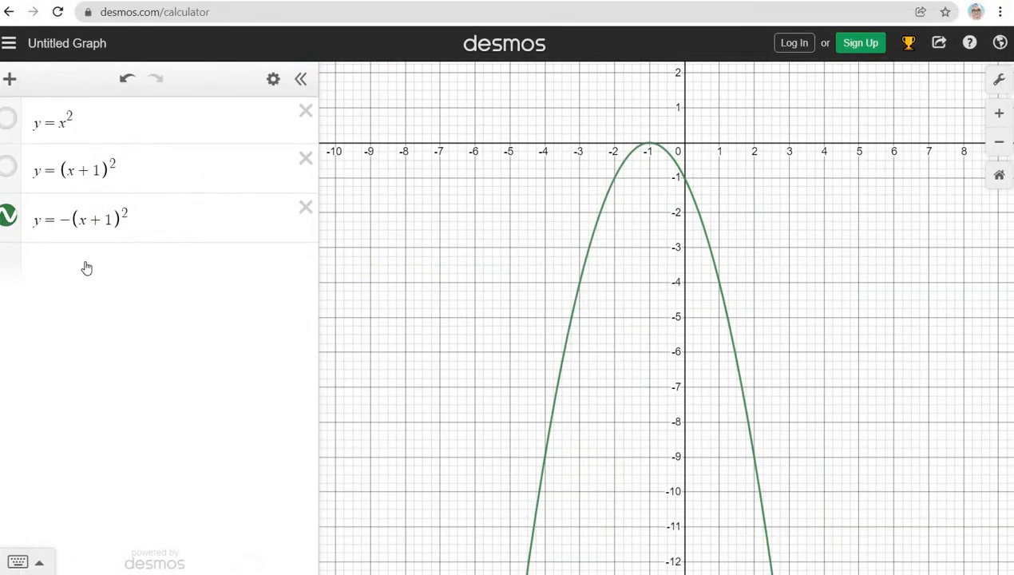
Display the curves y = x² and y = (x + 1)² again together with y = −(x + 1)².
{"action": "left_click", "coordinate": [9, 169]}
{"action": "left_click", "coordinate": [9, 121]}
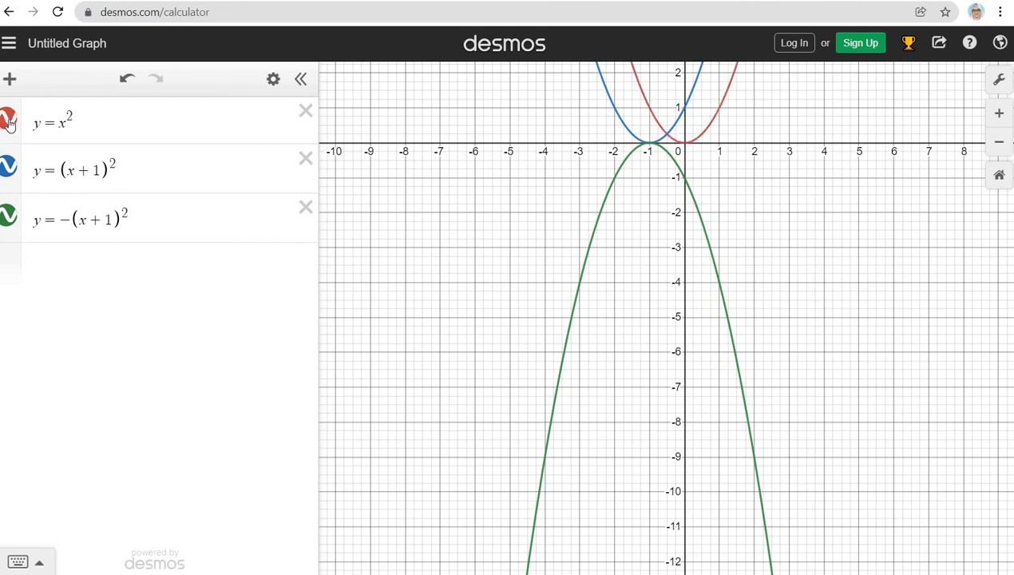
{"action": "scroll", "coordinate": [704, 190], "scroll_direction": "up", "scroll_amount": 2}
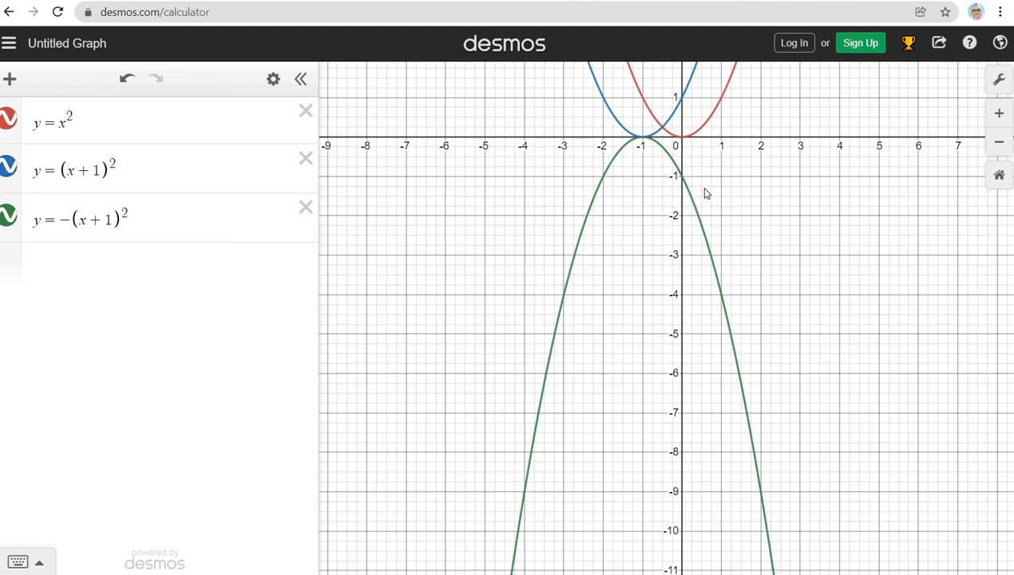
{"action": "left_click_drag", "start_coordinate": [561, 122], "coordinate": [590, 348]}
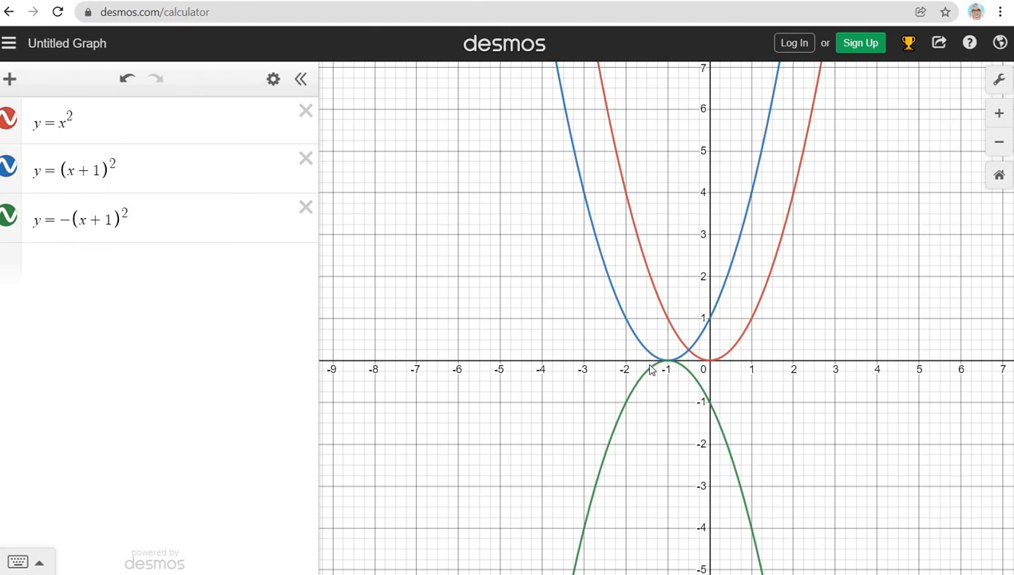
Check part d of Example 5 in the PDF notes and add y = 4 − (x + 1)² as the fourth expression from a copy of the third.
{"action": "left_click", "coordinate": [46, 264]}
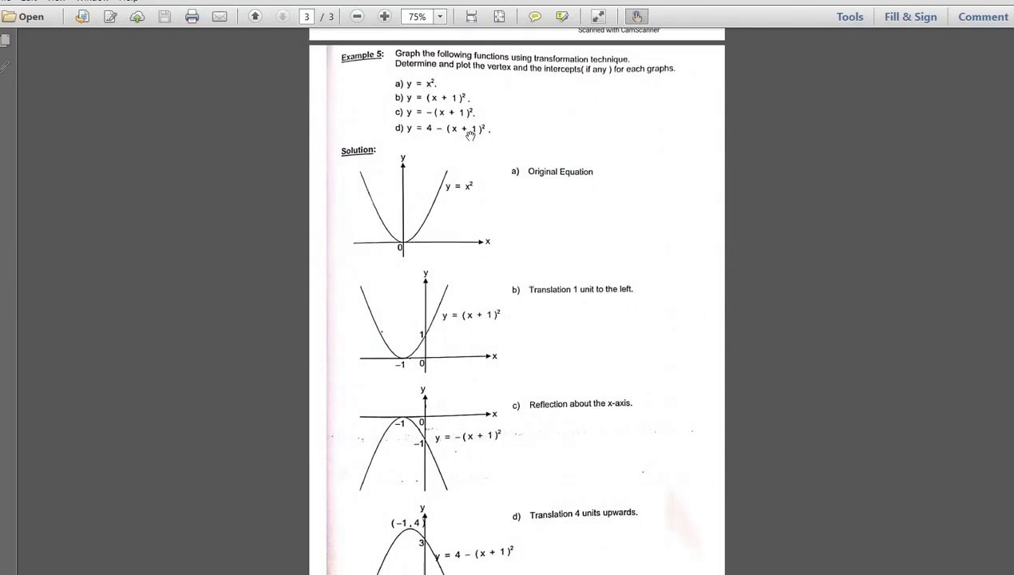
{"action": "scroll", "coordinate": [470, 134], "scroll_direction": "down", "scroll_amount": 1}
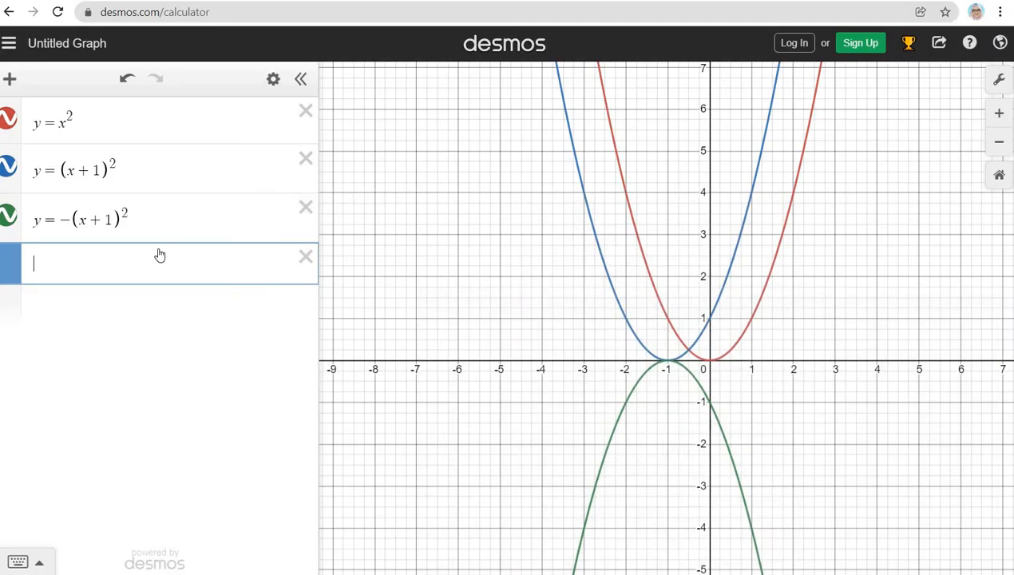
{"action": "left_click", "coordinate": [33, 219]}
{"action": "key", "text": "ctrl+a"}
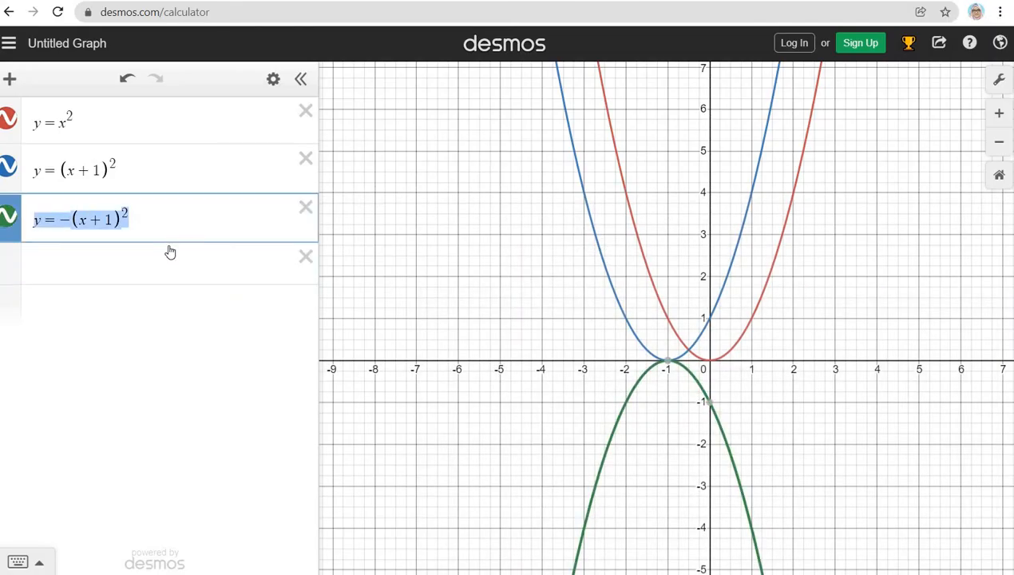
{"action": "left_click", "coordinate": [133, 270]}
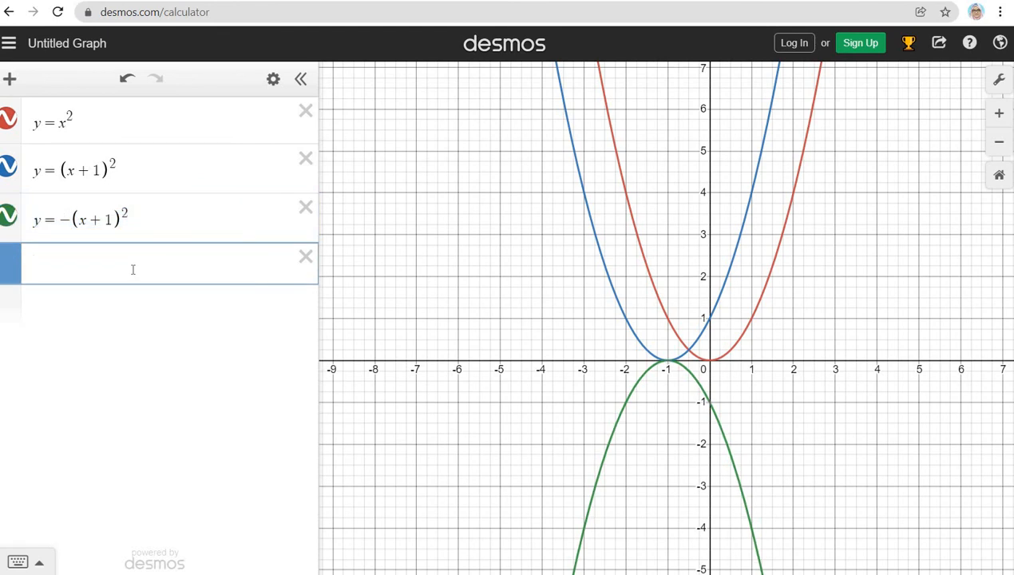
{"action": "type", "text": "y=-(x+1)^2"}
{"action": "key", "text": "Left"}
{"action": "key", "text": "Left"}
{"action": "key", "text": "Left"}
{"action": "key", "text": "Left"}
{"action": "key", "text": "Left"}
{"action": "key", "text": "Left"}
{"action": "key", "text": "Left"}
{"action": "key", "text": "Left"}
{"action": "key", "text": "Left"}
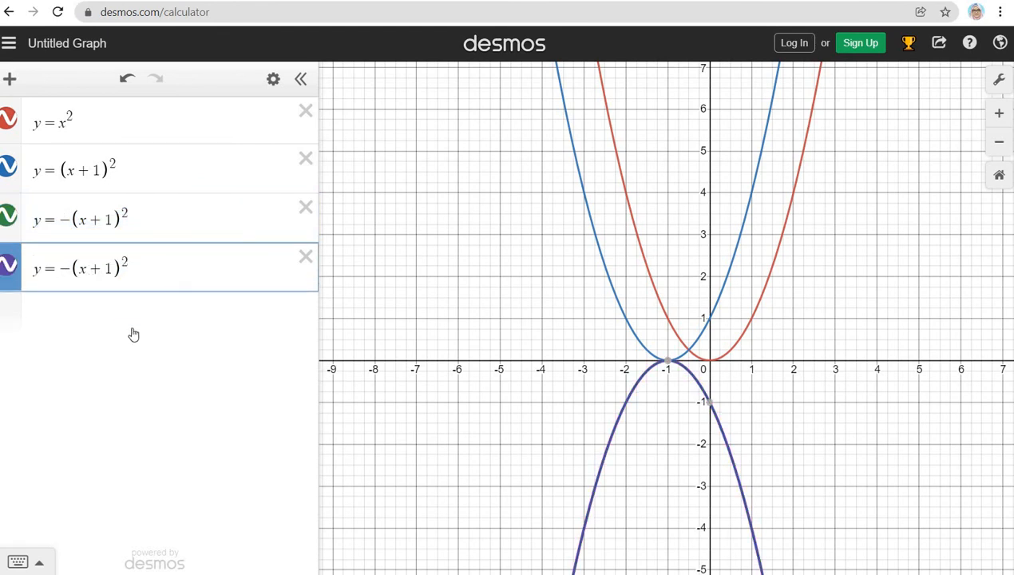
{"action": "type", "text": "4"}
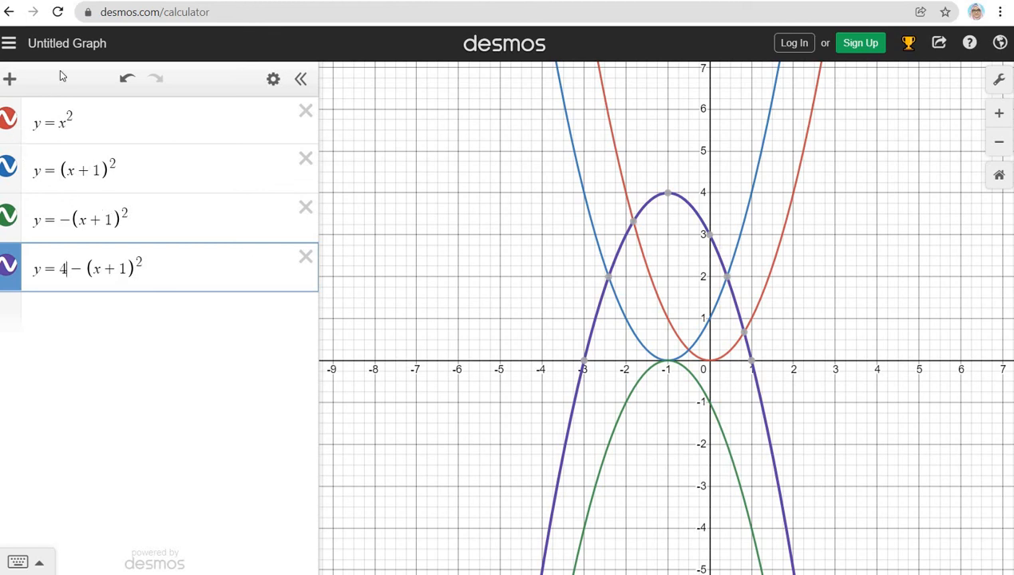
Hide the first three curves and display the coordinates of the y-intercept of y = 4 − (x + 1)².
{"action": "left_click", "coordinate": [10, 118]}
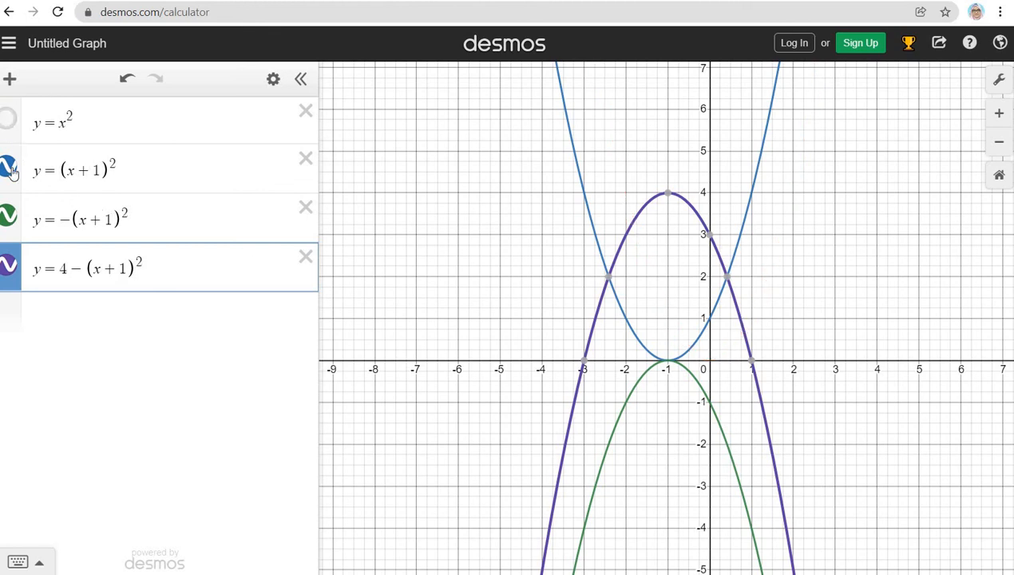
{"action": "left_click", "coordinate": [8, 166]}
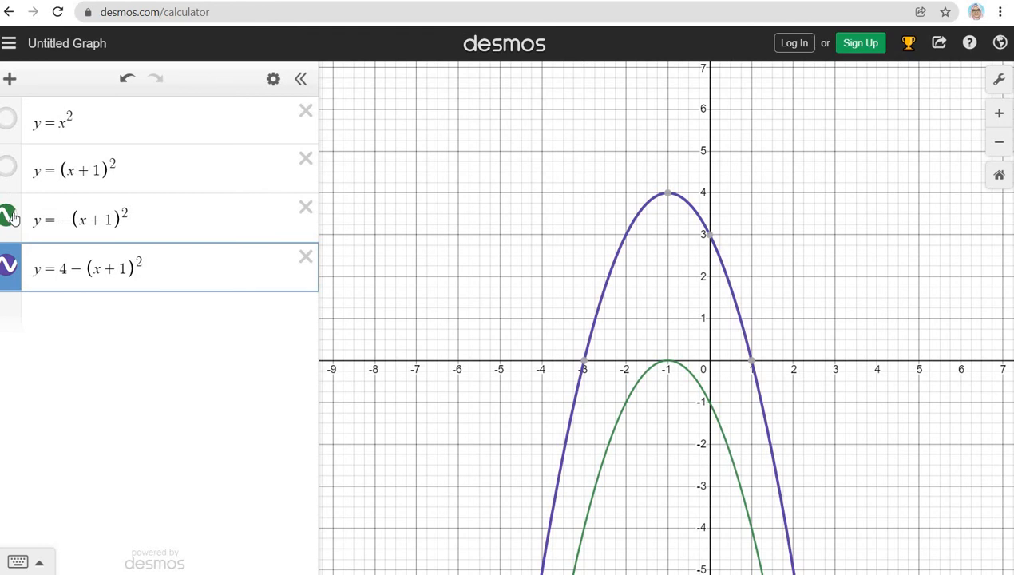
{"action": "left_click", "coordinate": [10, 215]}
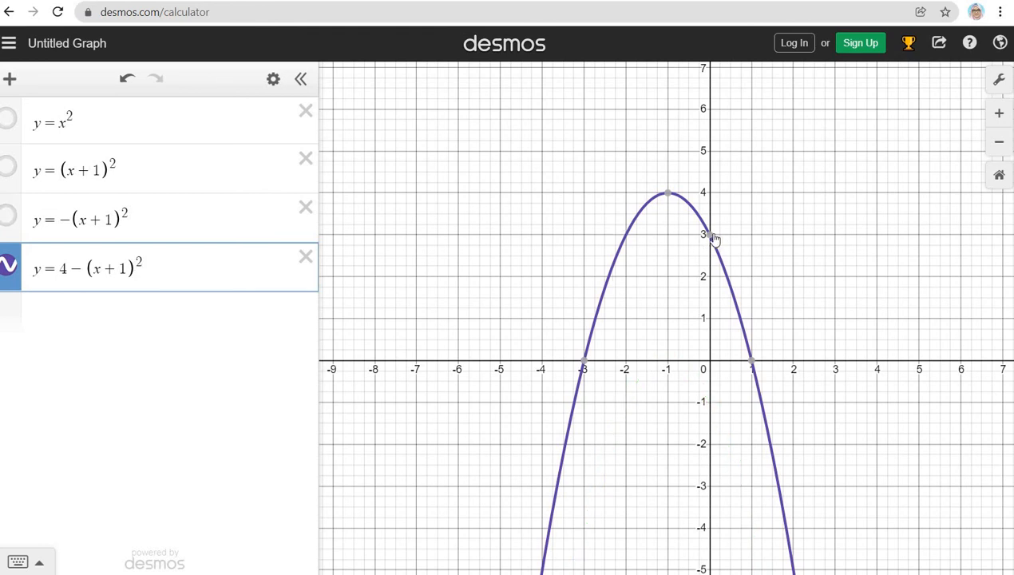
{"action": "mouse_move", "coordinate": [708, 238]}
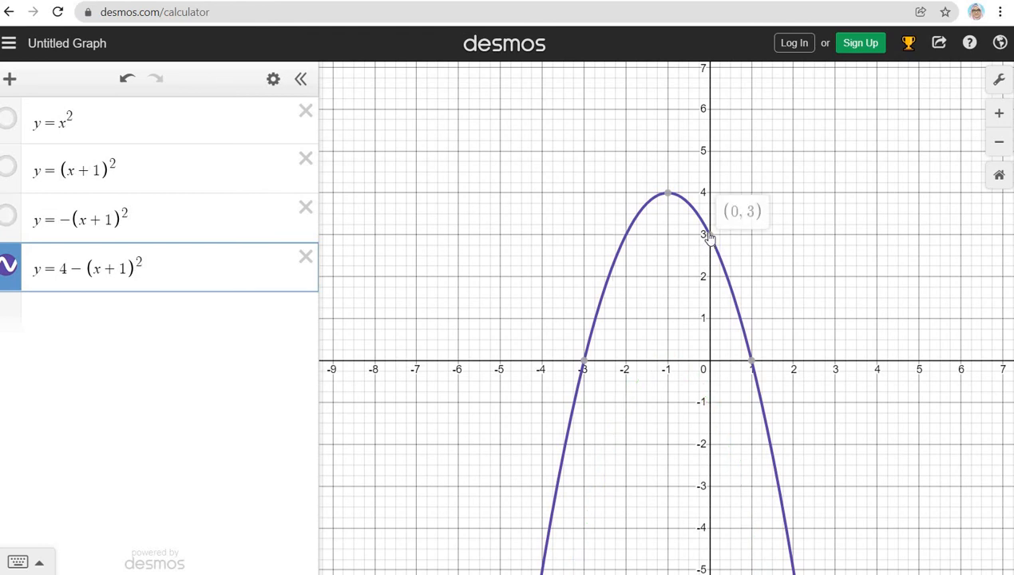
{"action": "left_click", "coordinate": [708, 238]}
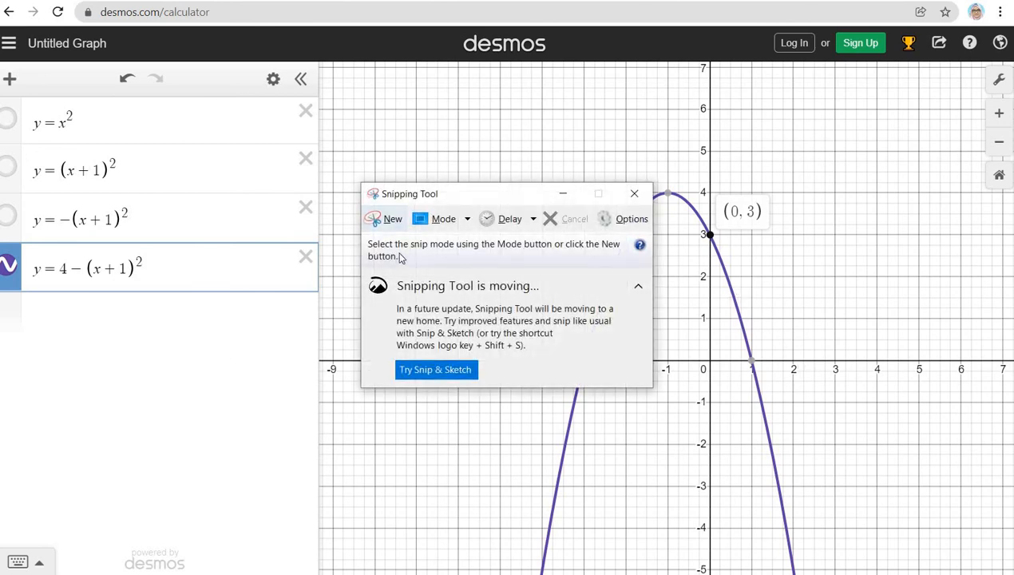
Capture the expression list and the graph of y = 4 − (x + 1)² with the Snipping Tool and close it without saving.
{"action": "left_click", "coordinate": [385, 218]}
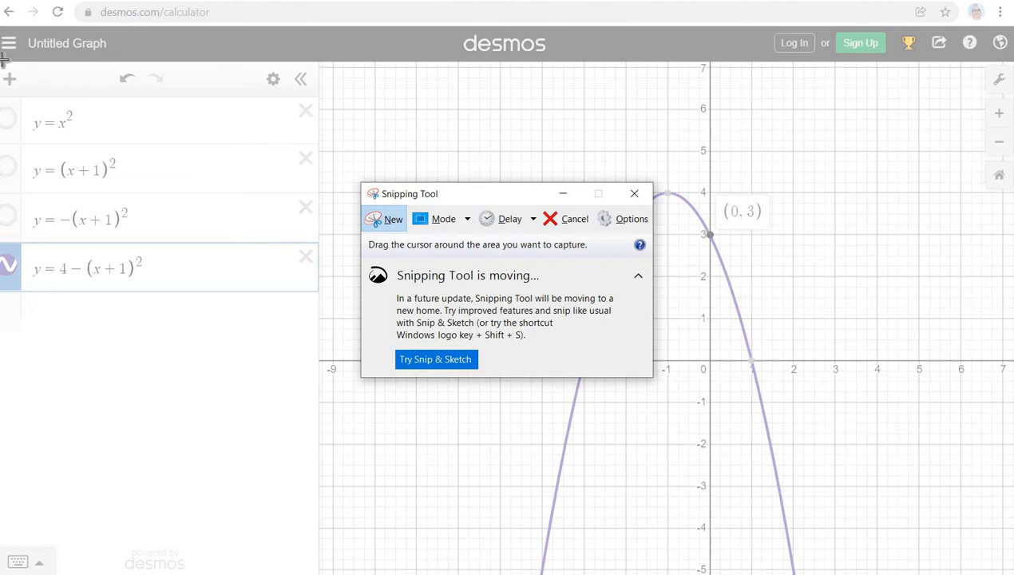
{"action": "left_click_drag", "start_coordinate": [3, 96], "coordinate": [677, 431]}
{"action": "left_click_drag", "start_coordinate": [826, 507], "coordinate": [957, 573]}
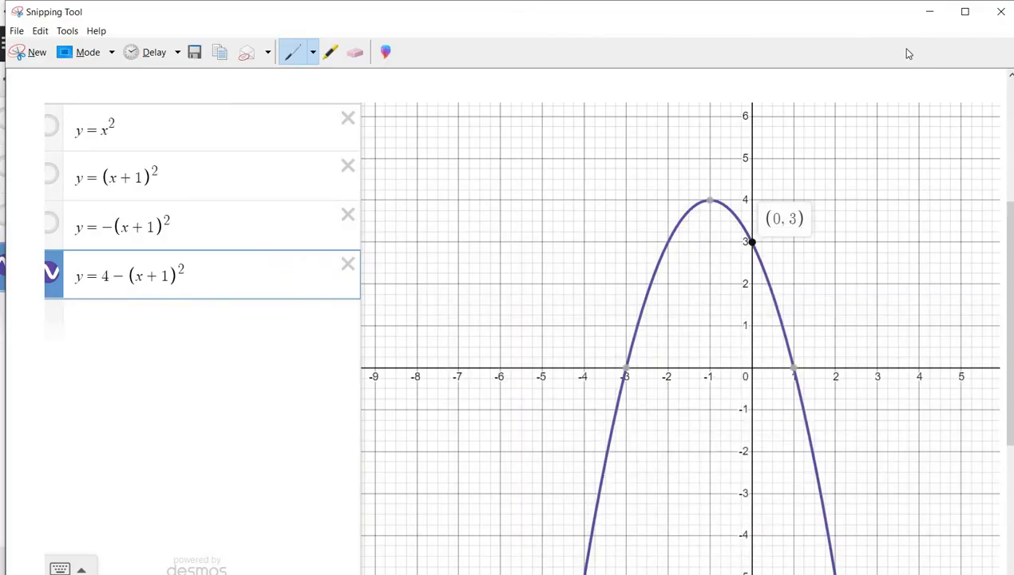
{"action": "left_click", "coordinate": [993, 13]}
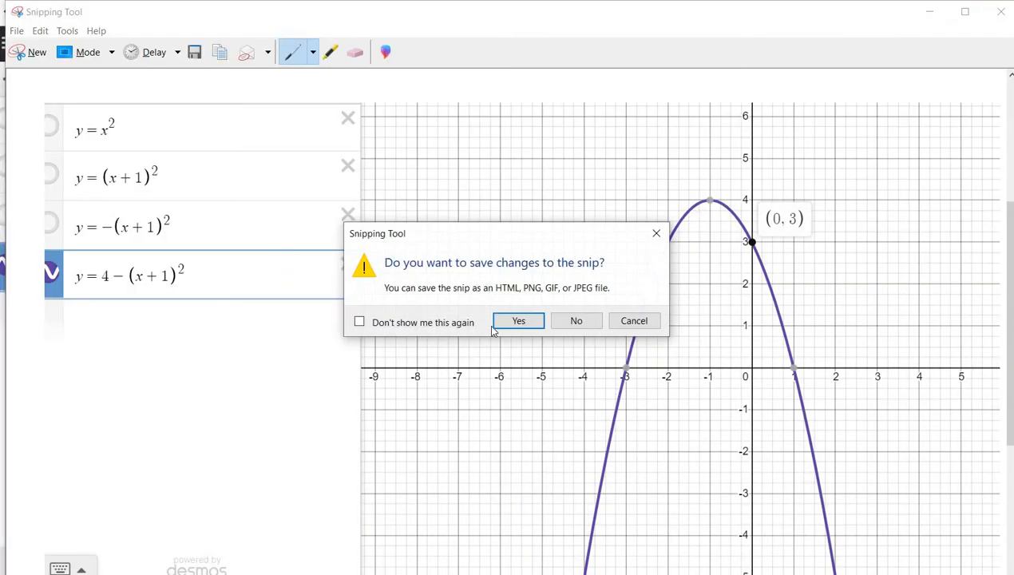
{"action": "left_click", "coordinate": [576, 320]}
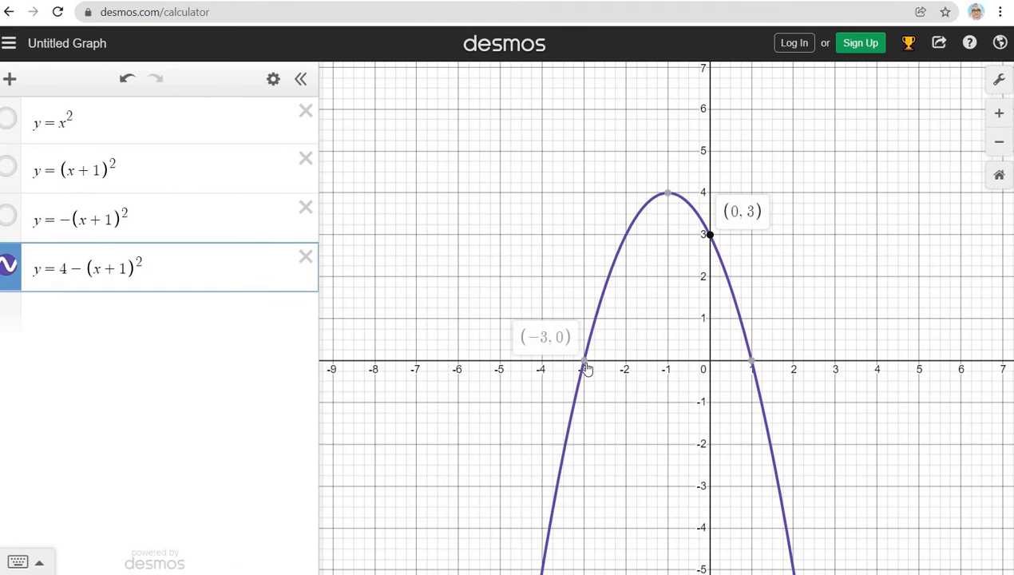
Display the coordinates of the curve's two x-intercepts and add the point (−3,0) as the fifth expression.
{"action": "left_click", "coordinate": [585, 364]}
{"action": "left_click", "coordinate": [753, 365]}
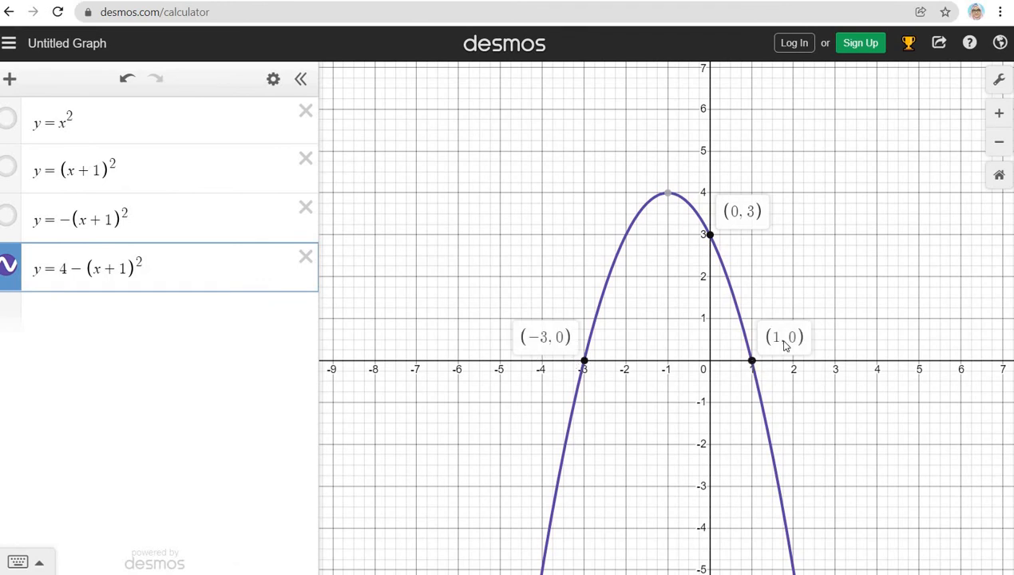
{"action": "left_click", "coordinate": [104, 305]}
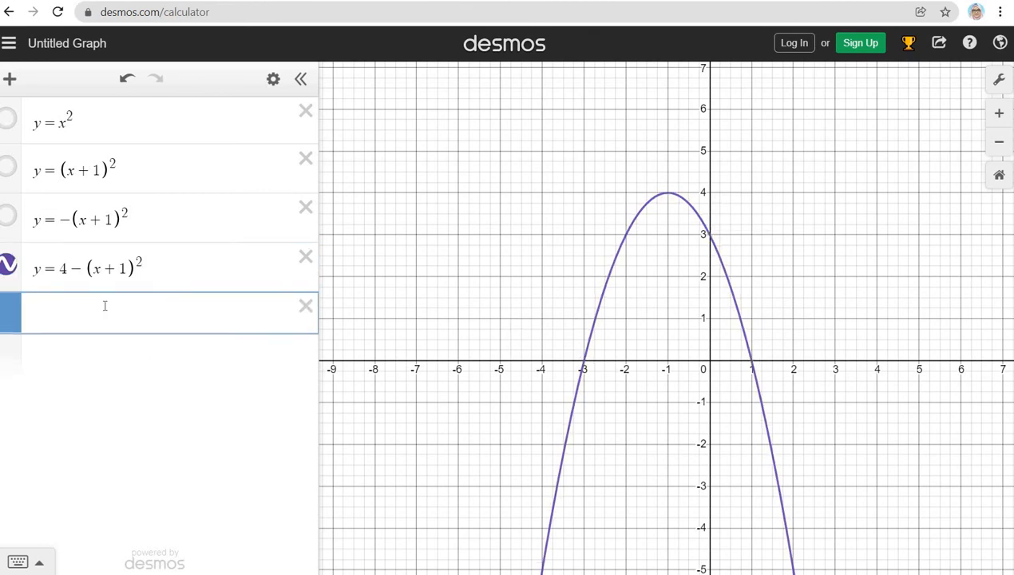
{"action": "type", "text": "(-3"}
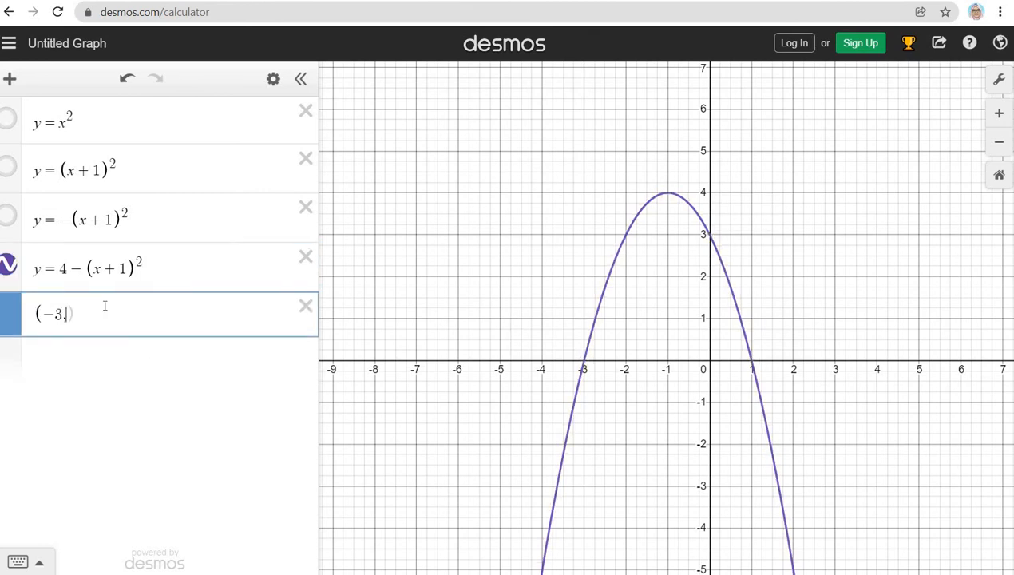
{"action": "type", "text": ",0)"}
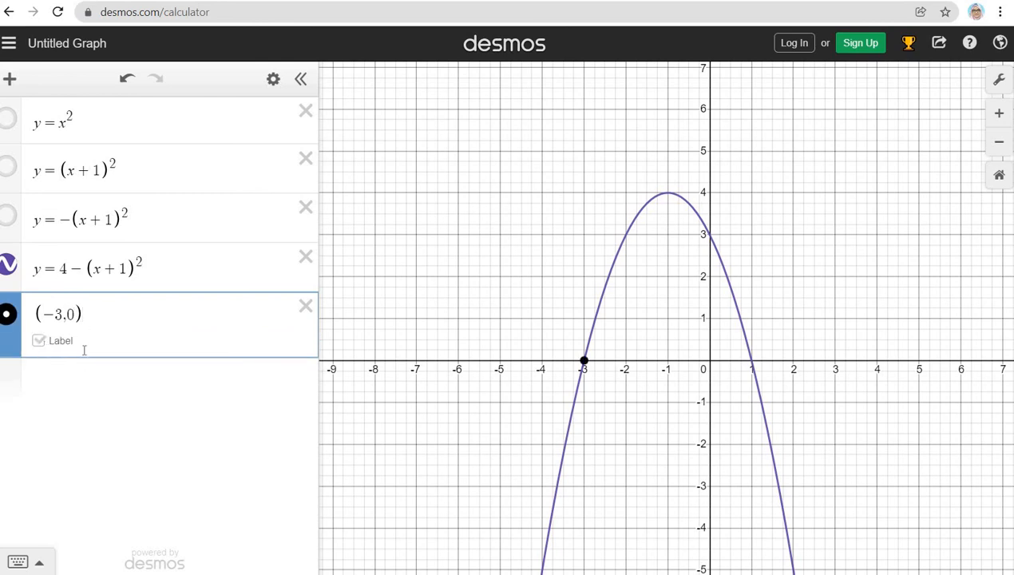
Turn on the label of the point (−3,0) and set its text to x-intercept.
{"action": "left_click", "coordinate": [84, 348]}
{"action": "left_click", "coordinate": [109, 343]}
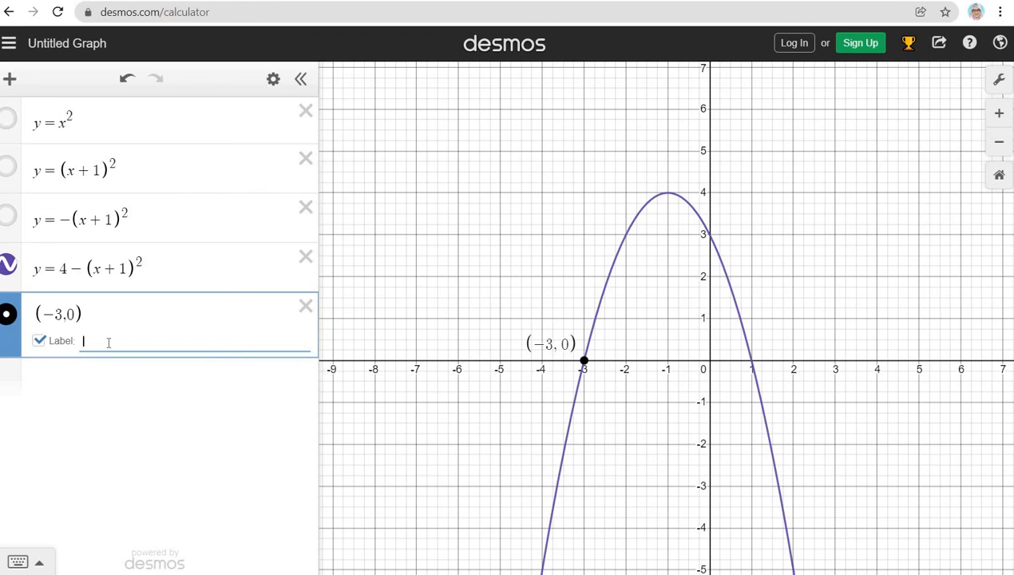
{"action": "type", "text": "X INTERCEPT"}
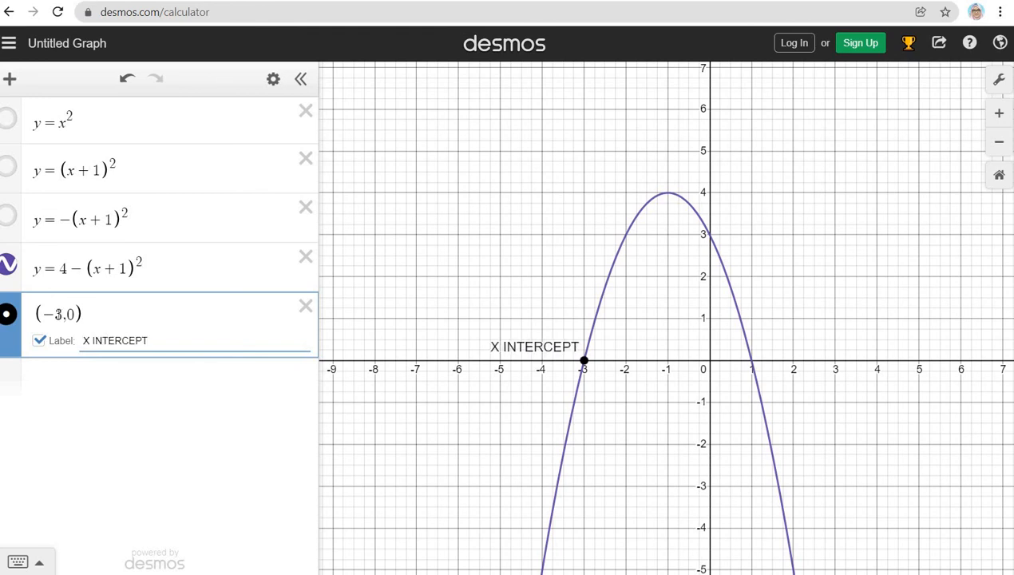
{"action": "left_click_drag", "start_coordinate": [174, 340], "coordinate": [83, 340]}
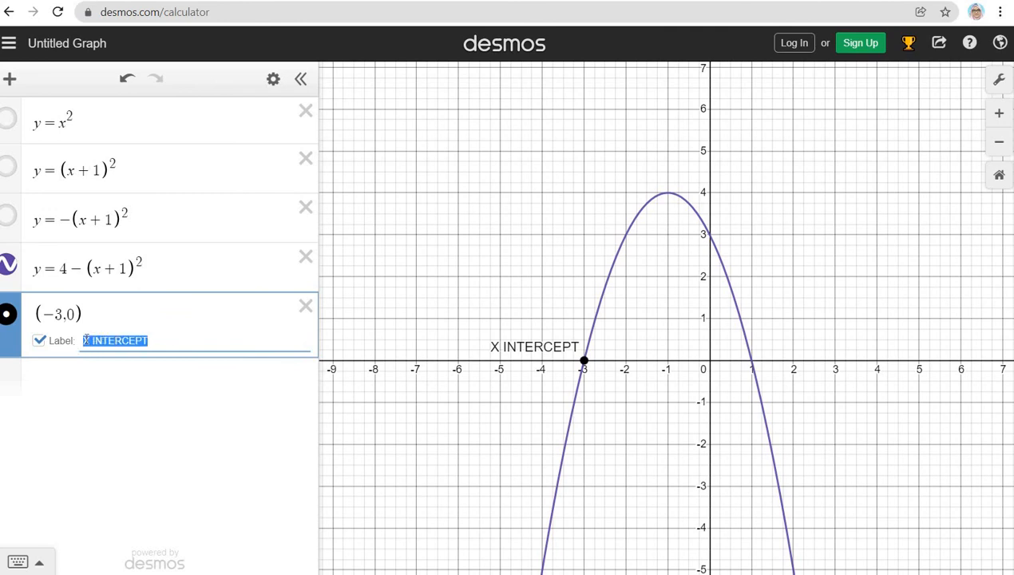
{"action": "key", "text": "Caps_Lock"}
{"action": "type", "text": "x"}
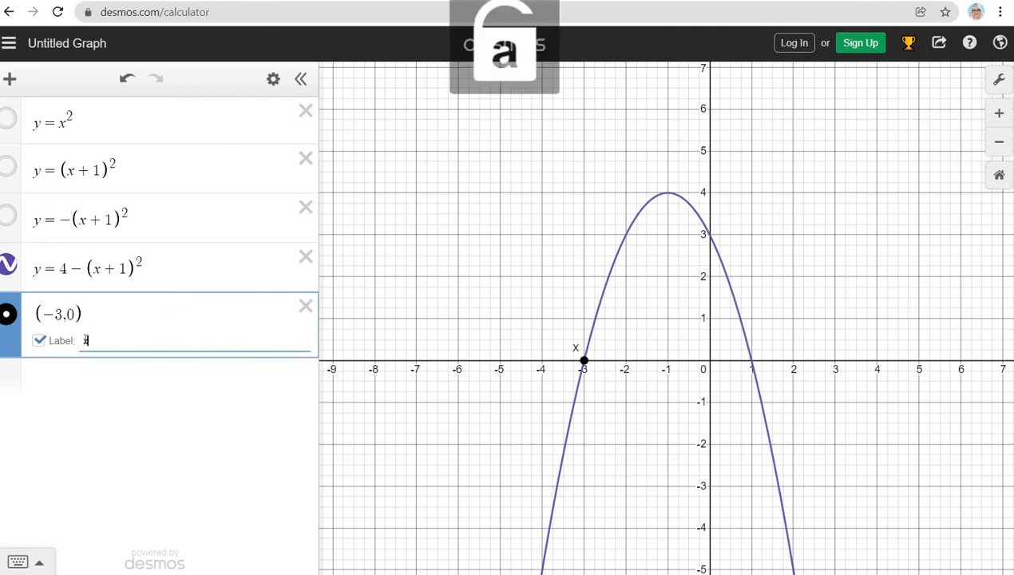
{"action": "type", "text": "-intercept"}
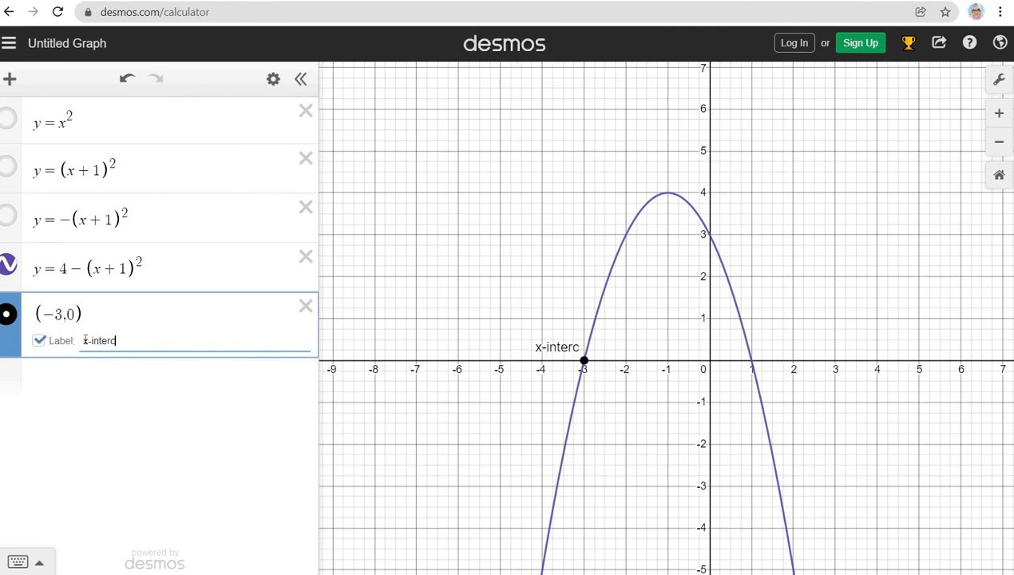
Delete the labelled point (−3,0) from the expression list.
{"action": "left_click", "coordinate": [582, 361]}
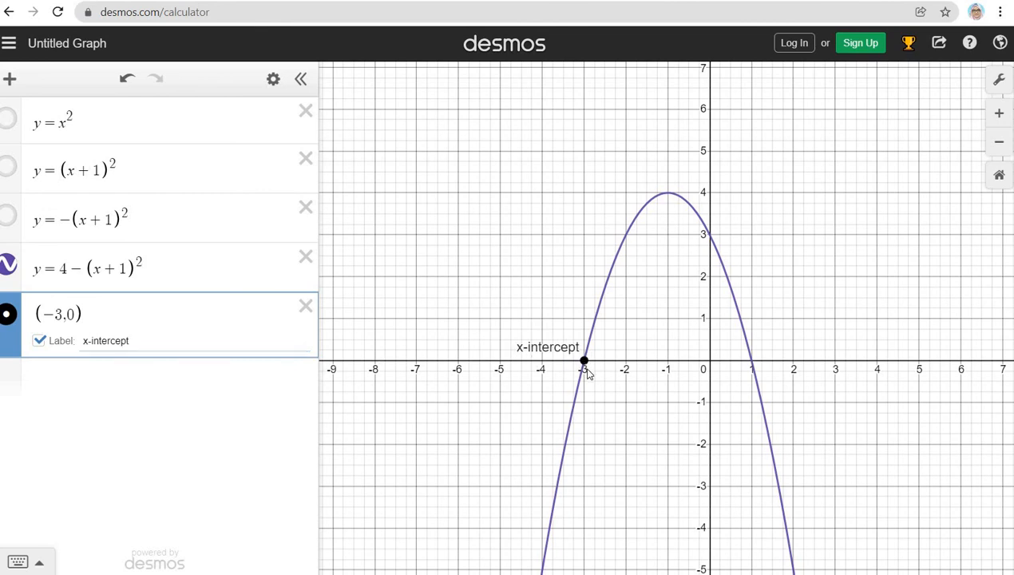
{"action": "left_click", "coordinate": [593, 409]}
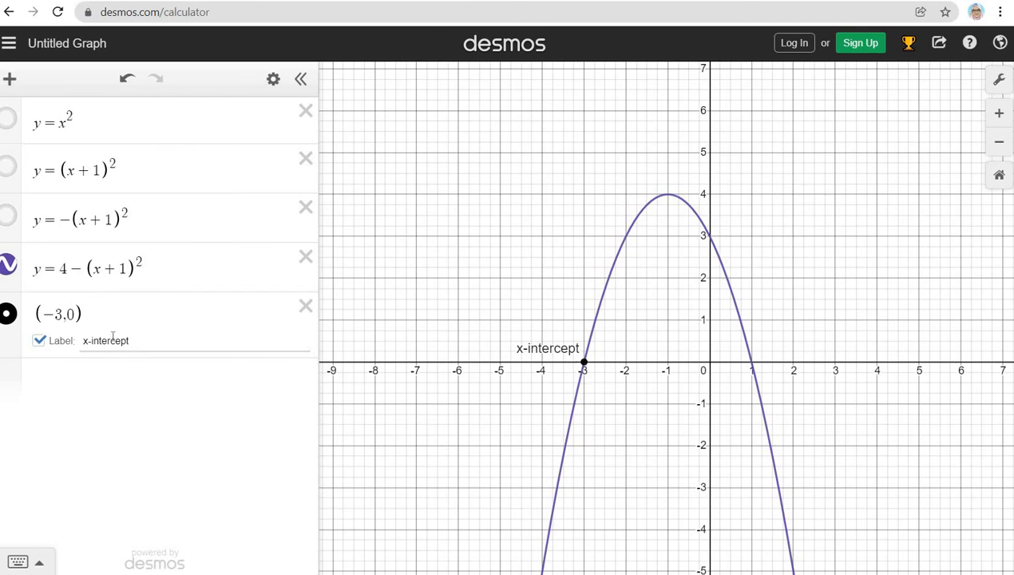
{"action": "left_click", "coordinate": [305, 308]}
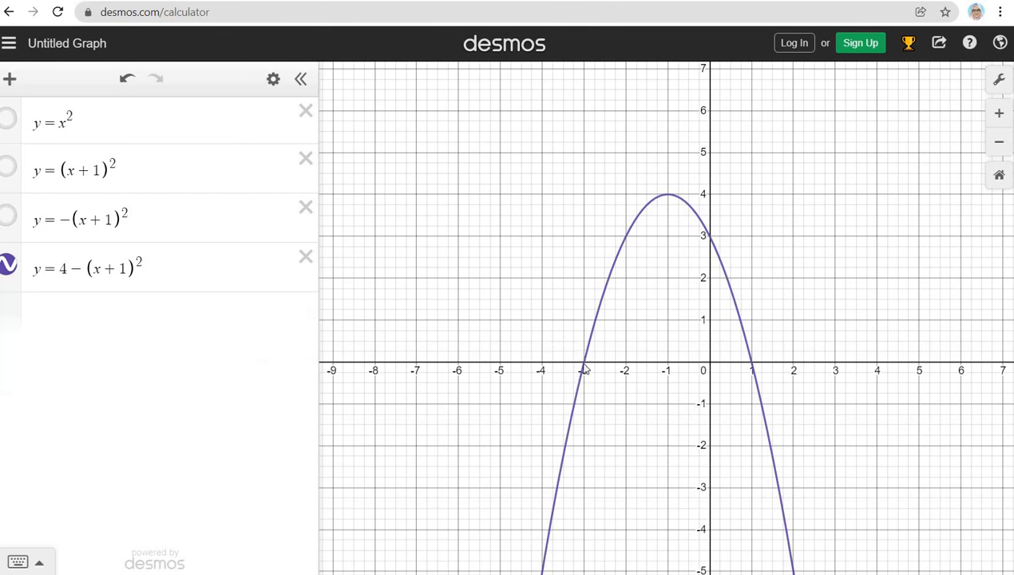
Display the coordinates of both x-intercepts, the y-intercept and the vertex on the curve y = 4 − (x + 1)².
{"action": "left_click", "coordinate": [583, 369]}
{"action": "left_click", "coordinate": [583, 363]}
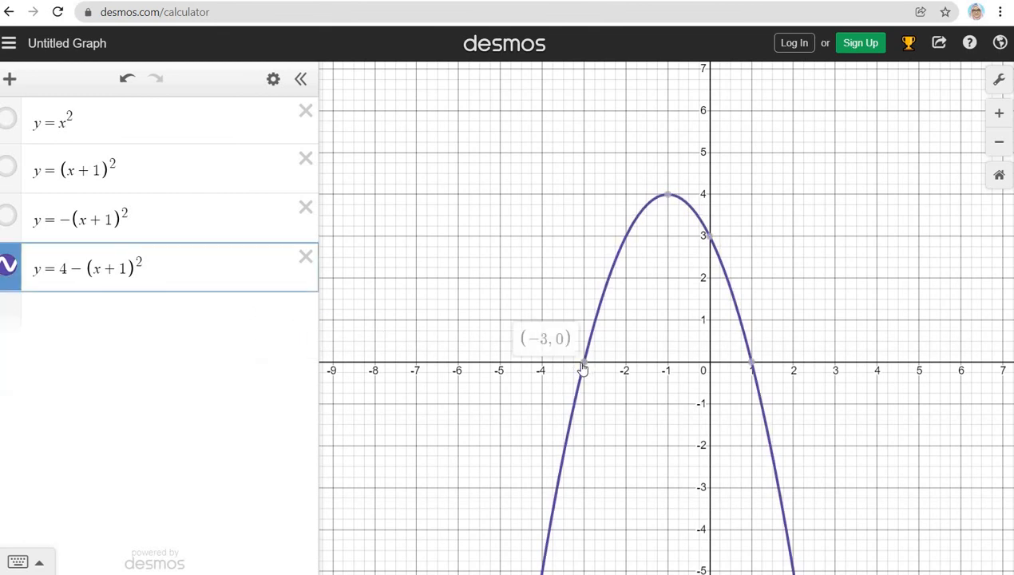
{"action": "left_click", "coordinate": [751, 363]}
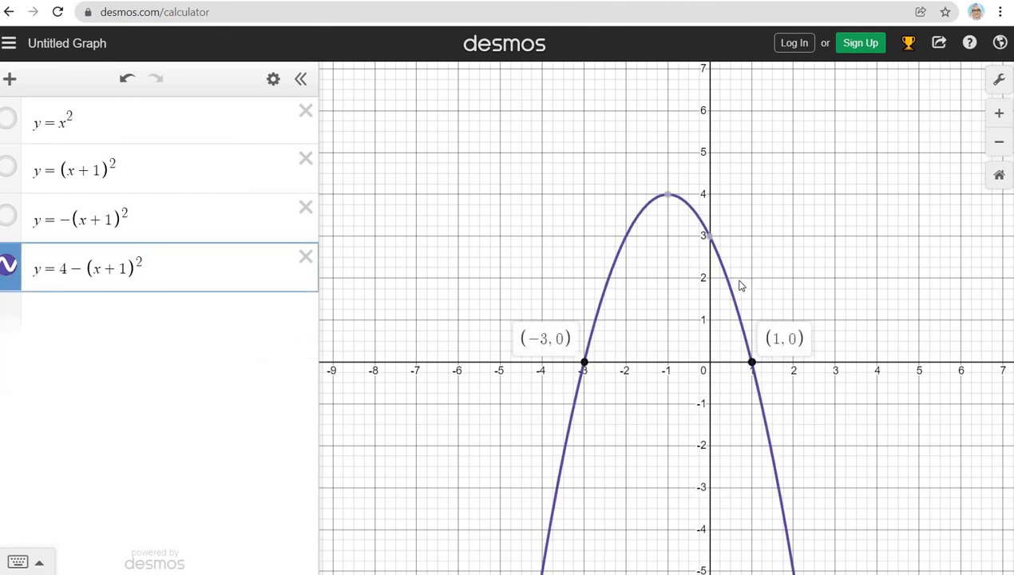
{"action": "left_click", "coordinate": [710, 238]}
{"action": "left_click", "coordinate": [668, 196]}
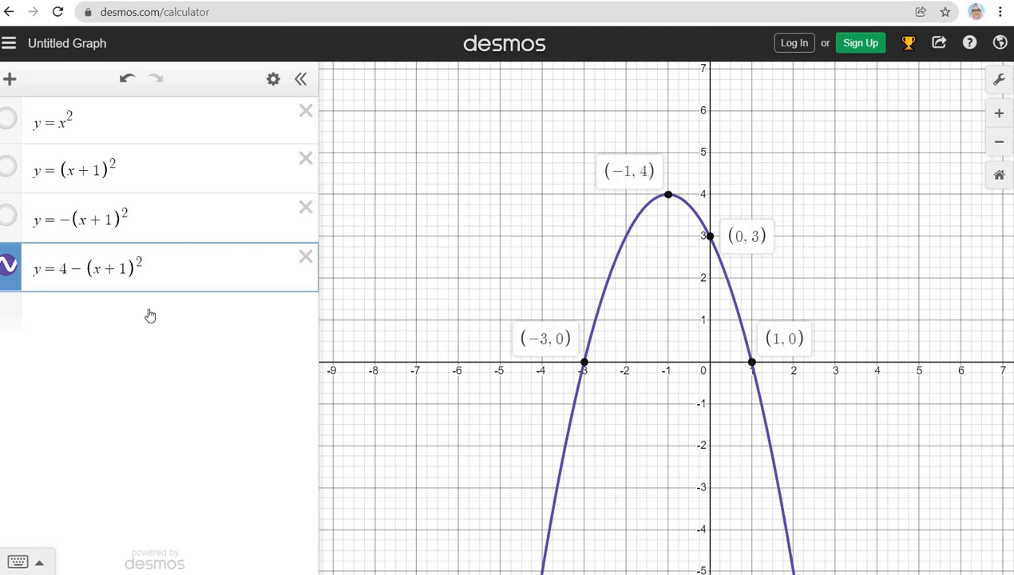
Add the point (0,3) as the fifth expression and label it y-intercept.
{"action": "left_click", "coordinate": [118, 319]}
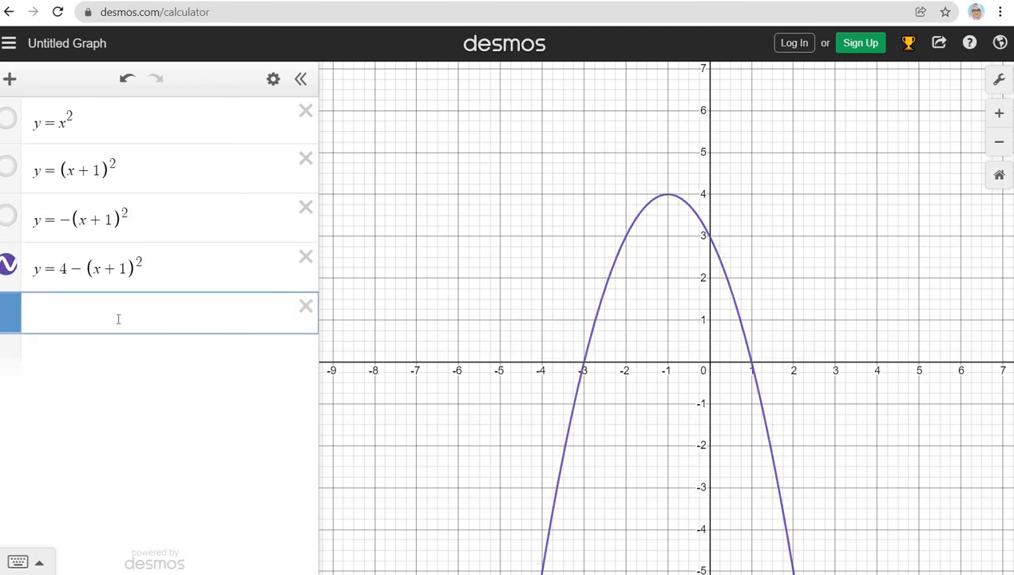
{"action": "type", "text": "(0,3)"}
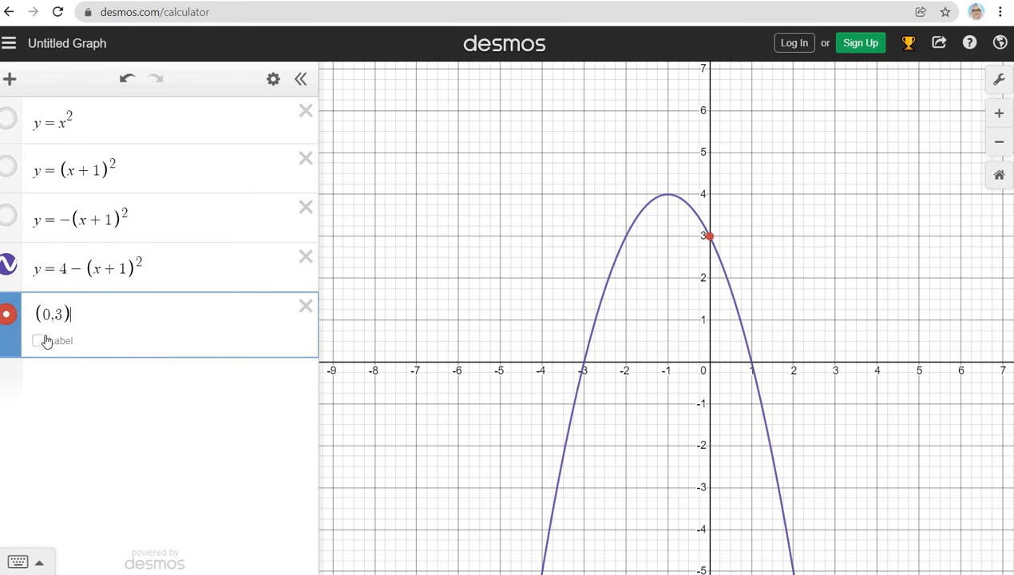
{"action": "left_click", "coordinate": [38, 340]}
{"action": "left_click", "coordinate": [88, 341]}
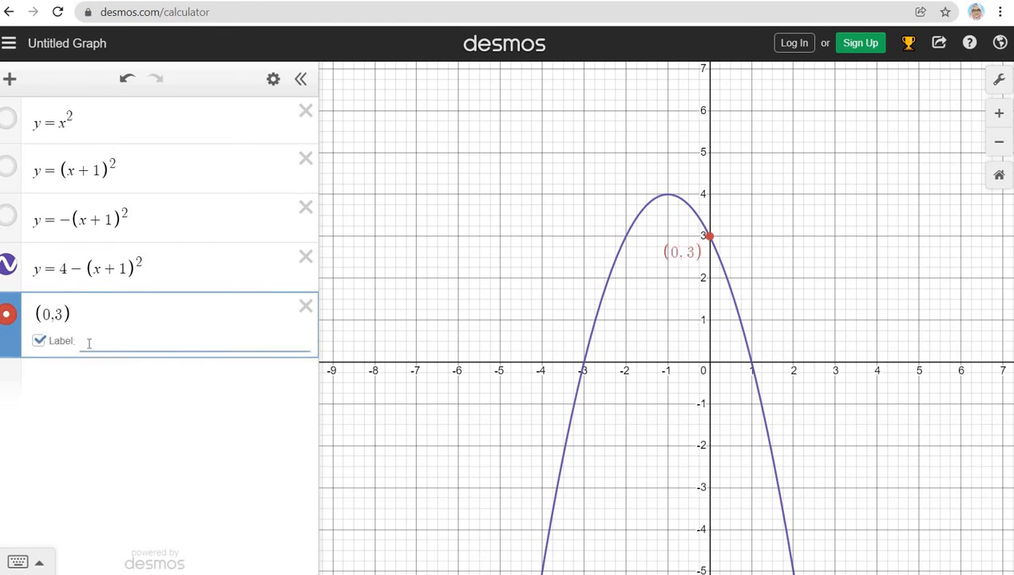
{"action": "type", "text": "y-intercept"}
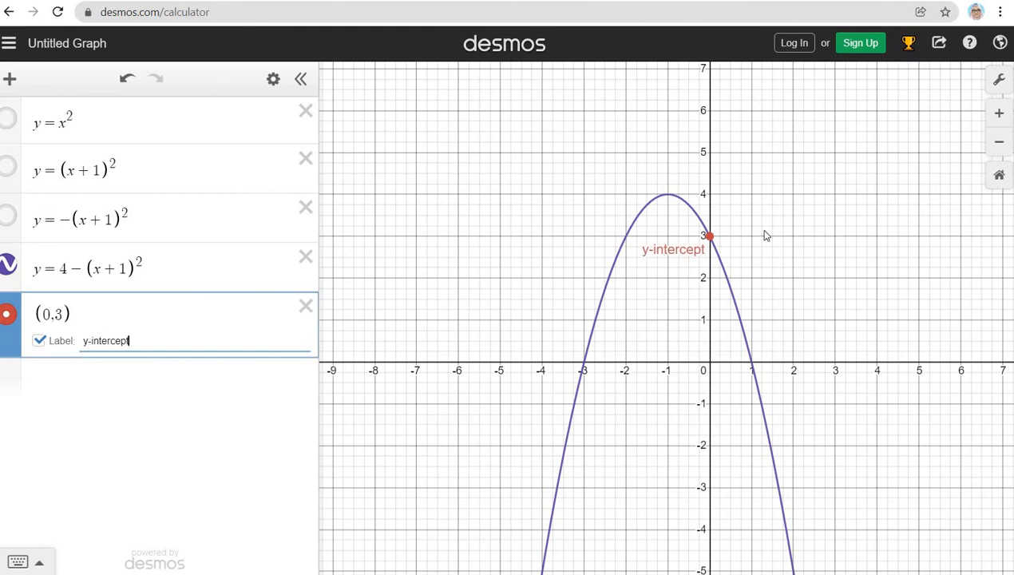